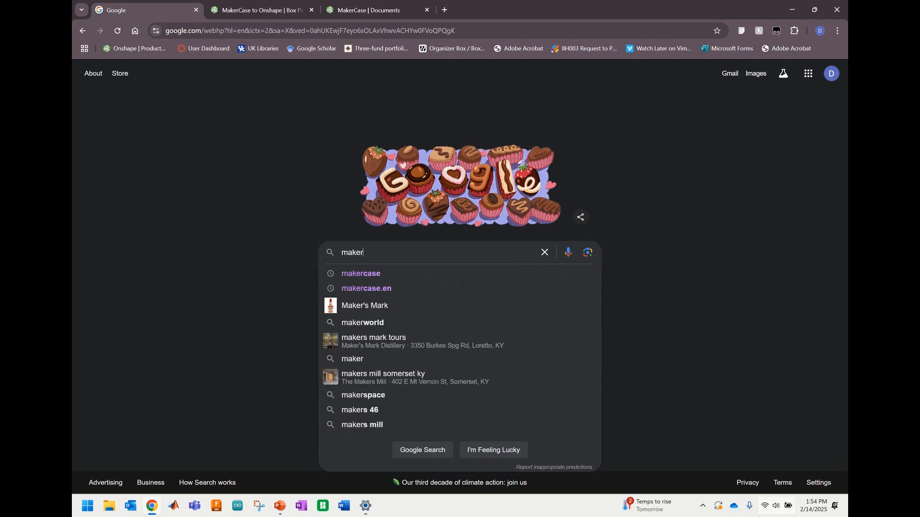
# - Search the web for makercase, open the MakerCase site, and choose the polygon boxes with 3 or more sides
pyautogui.write('case')
pyautogui.press('Return')
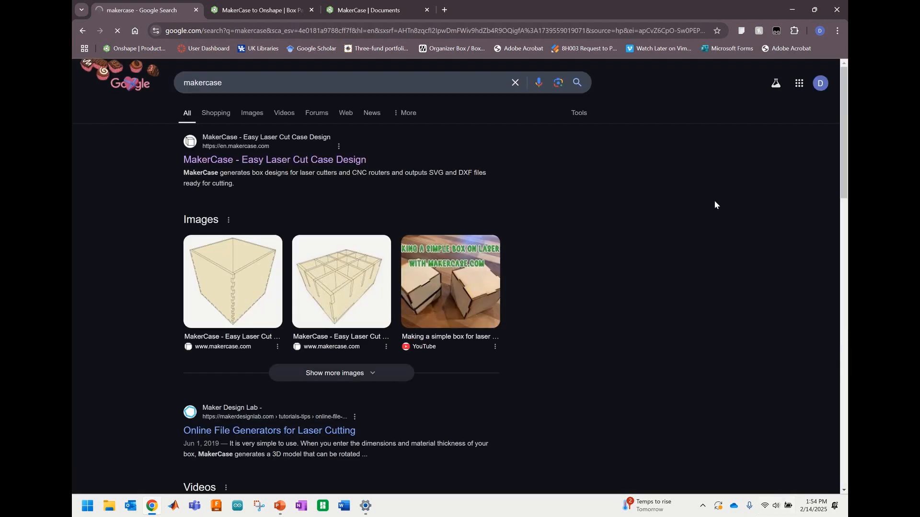
pyautogui.click(233, 160)
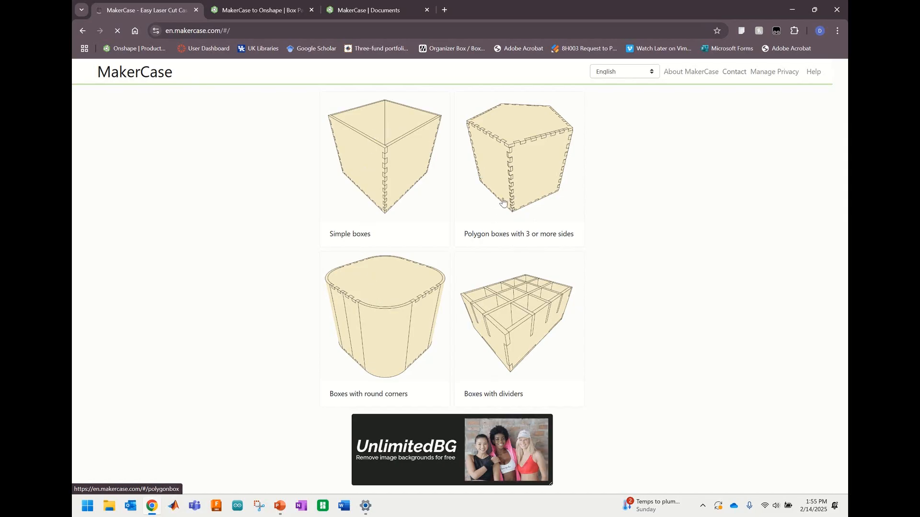
pyautogui.click(520, 180)
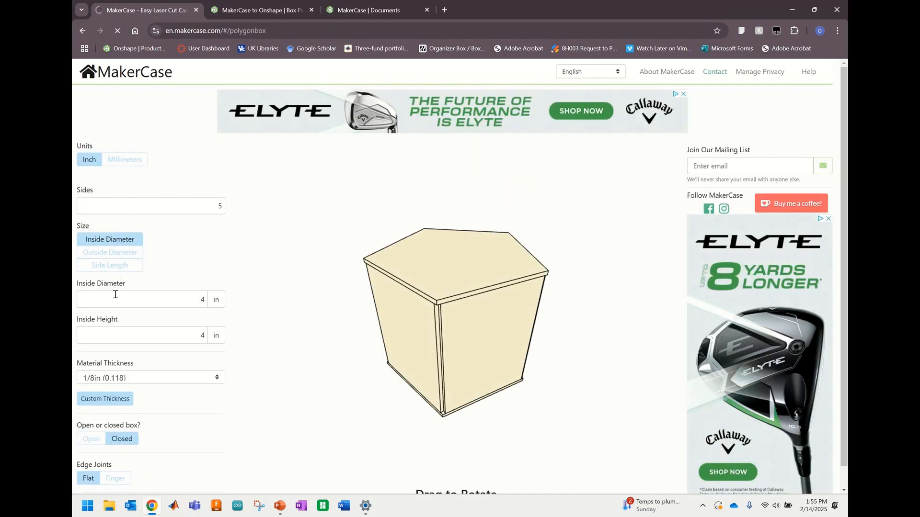
# - Set the polygon box's number of sides to 14
pyautogui.click(187, 212)
pyautogui.click(175, 262)
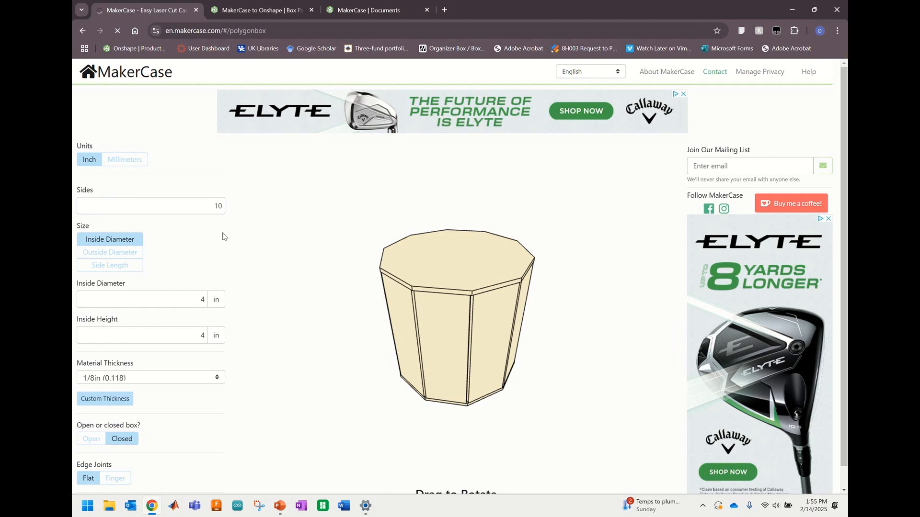
pyautogui.doubleClick(213, 209)
pyautogui.write('14')
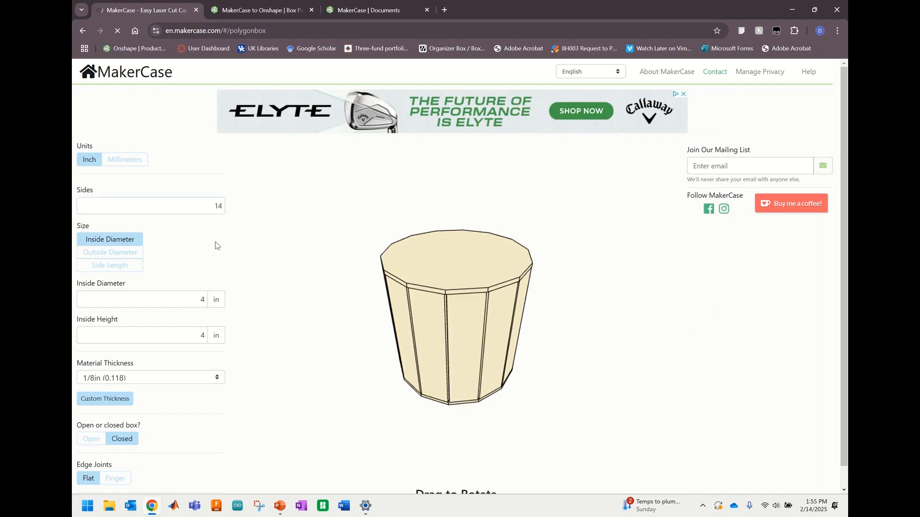
# - Size the box by outside diameter, with an outside diameter of 10.5 in and an outside height of 2.25 in
pyautogui.click(122, 256)
pyautogui.doubleClick(190, 298)
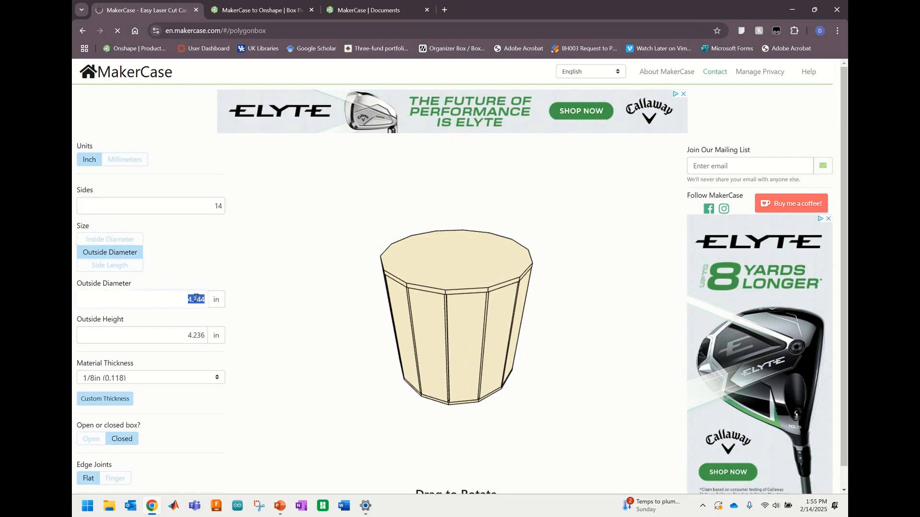
pyautogui.write('10.5')
pyautogui.doubleClick(200, 334)
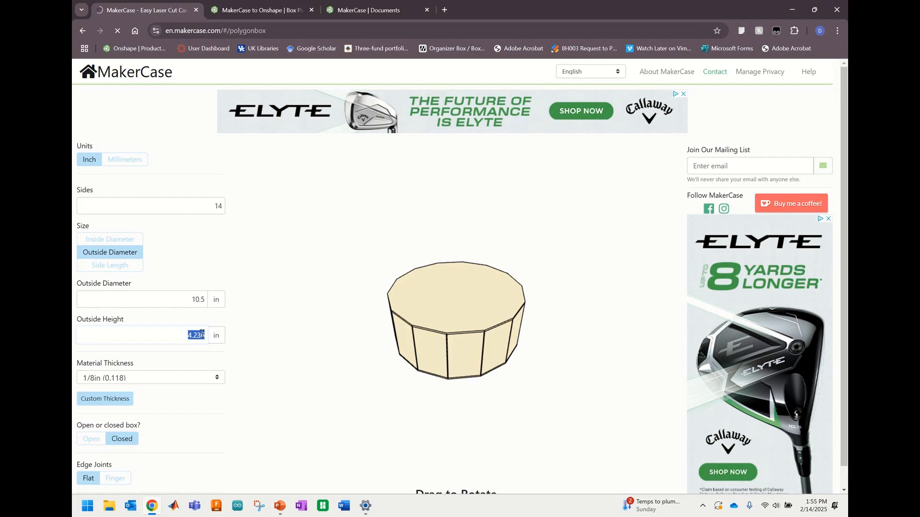
pyautogui.write('2.25')
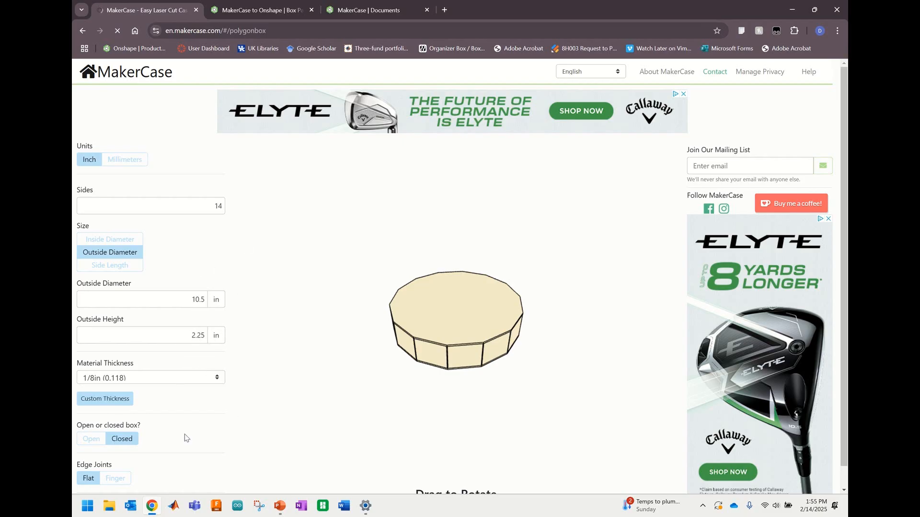
pyautogui.click(216, 379)
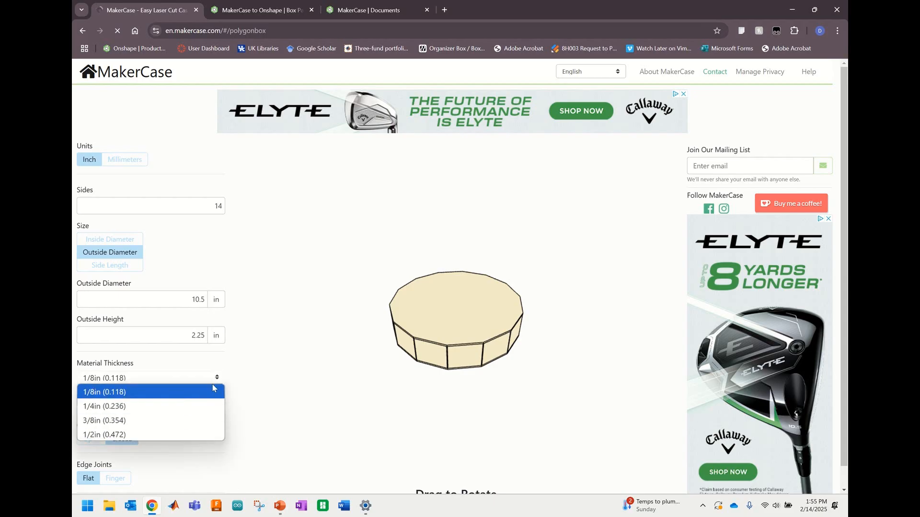
pyautogui.click(196, 367)
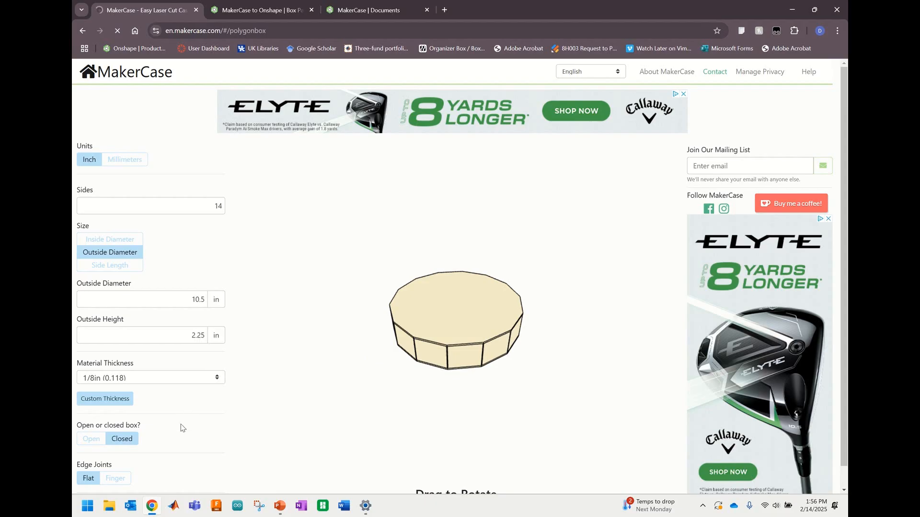
pyautogui.scroll(-1, 186, 460)
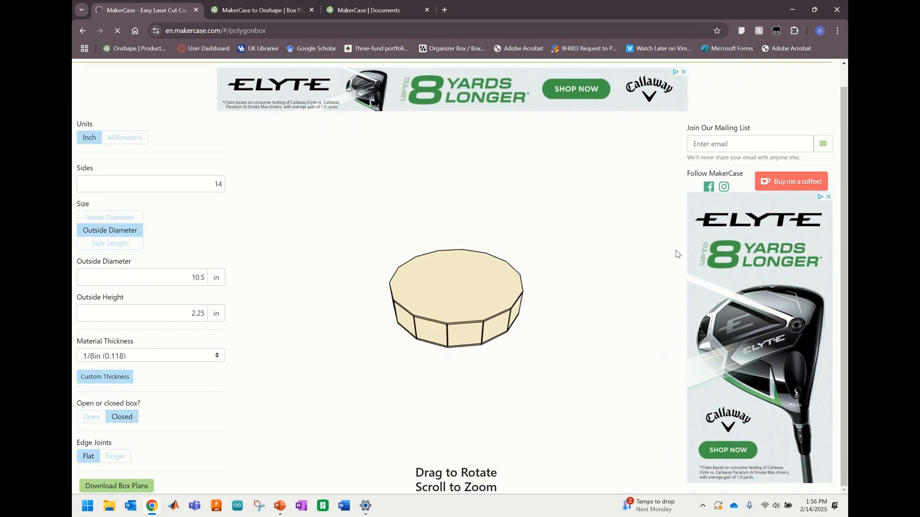
pyautogui.click(91, 418)
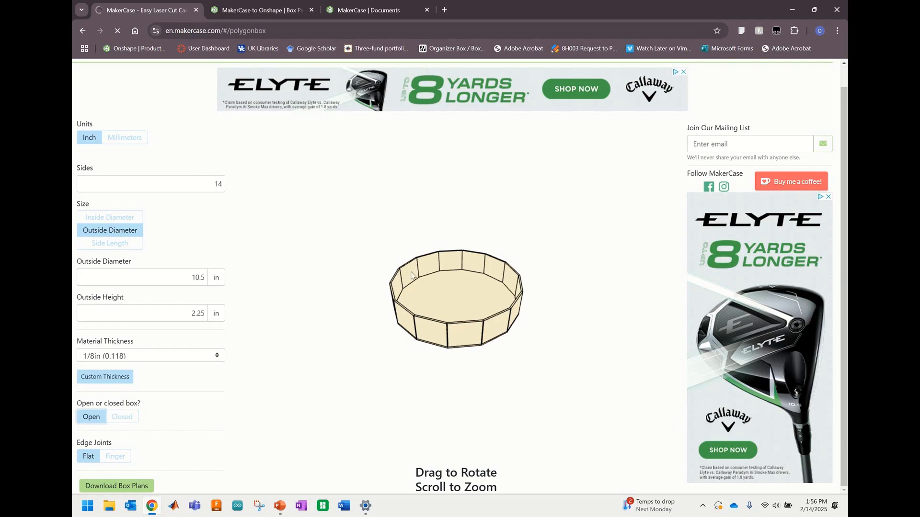
pyautogui.click(124, 418)
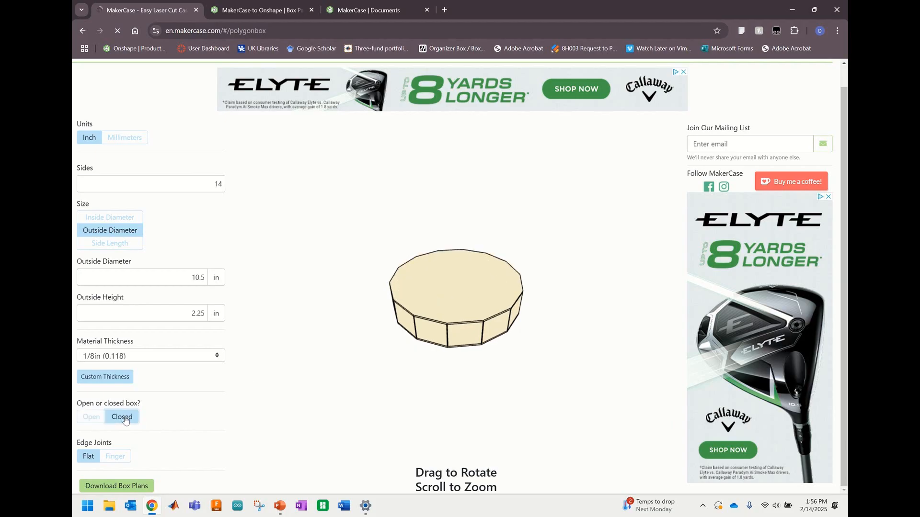
# - Give the box finger edge joints with a finger size of 0.4425 and inspect them on the 3D preview
pyautogui.click(115, 459)
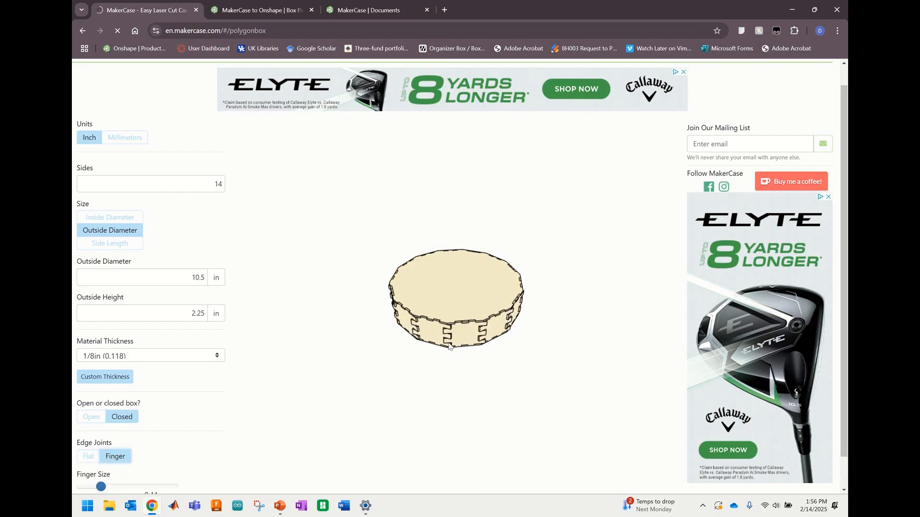
pyautogui.scroll(-1, 177, 449)
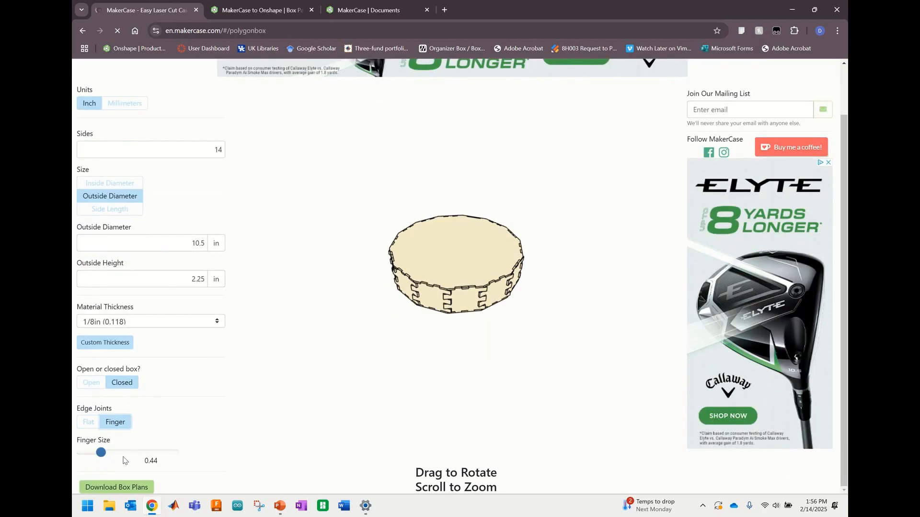
pyautogui.click(104, 452)
pyautogui.moveTo(105, 453); pyautogui.dragTo(101, 455)
pyautogui.scroll(2, 473, 297)
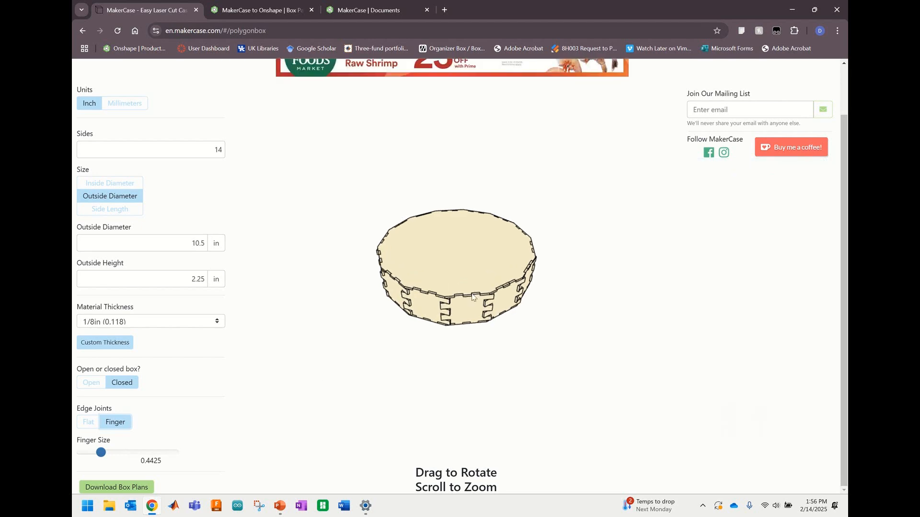
pyautogui.moveTo(495, 330); pyautogui.dragTo(533, 373)
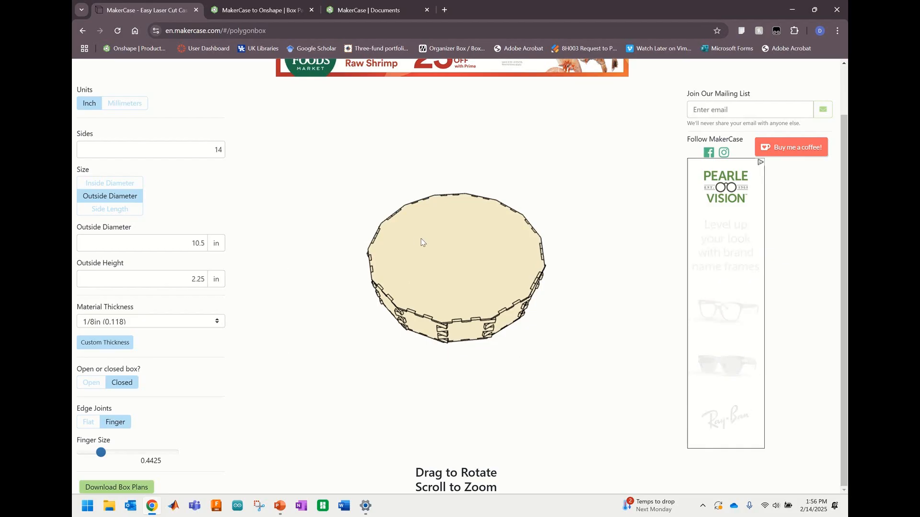
# - Download the box plans as a DXF file with the panel labels disabled
pyautogui.click(123, 489)
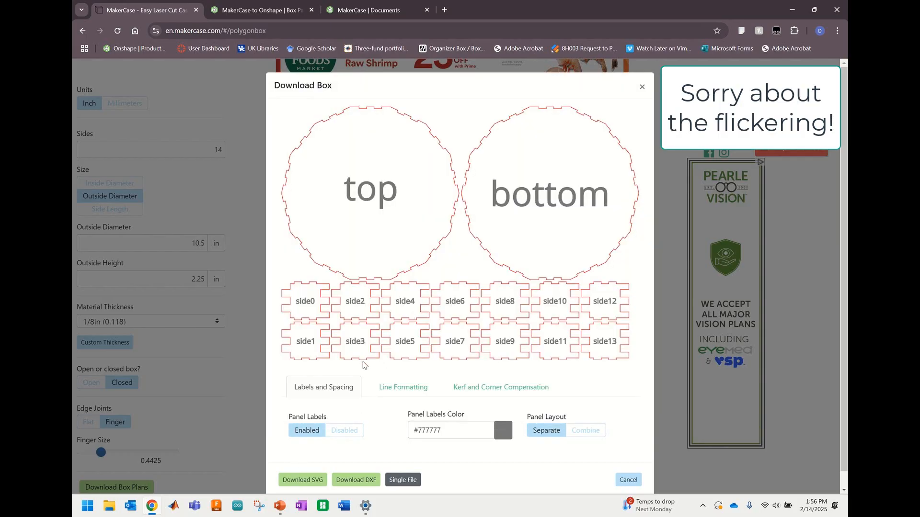
pyautogui.click(357, 431)
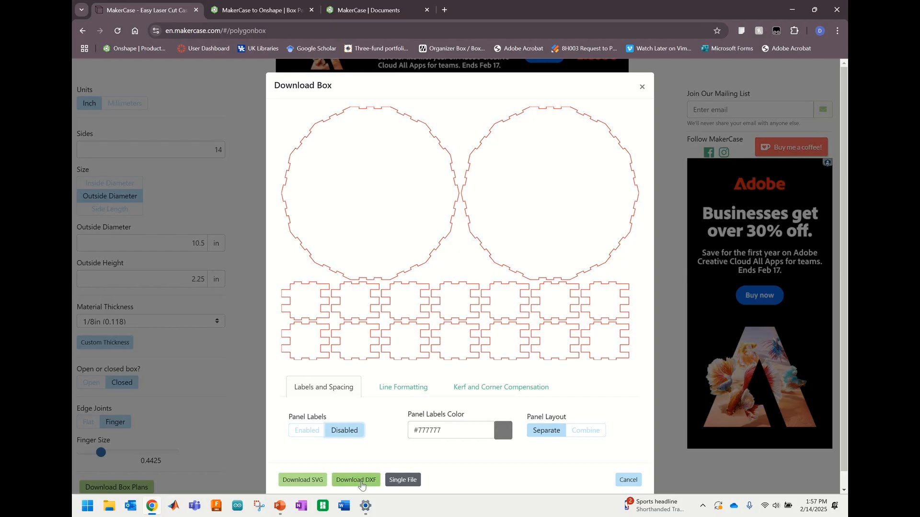
pyautogui.click(361, 481)
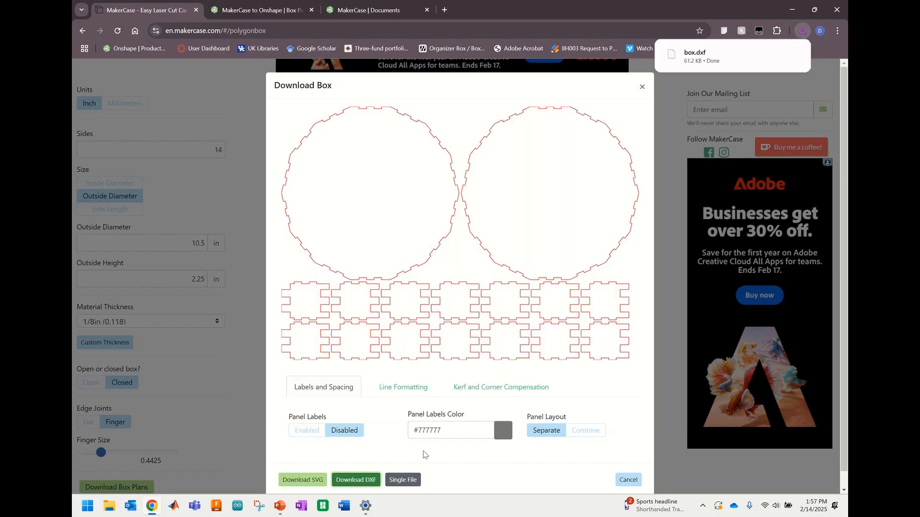
pyautogui.moveTo(754, 61)
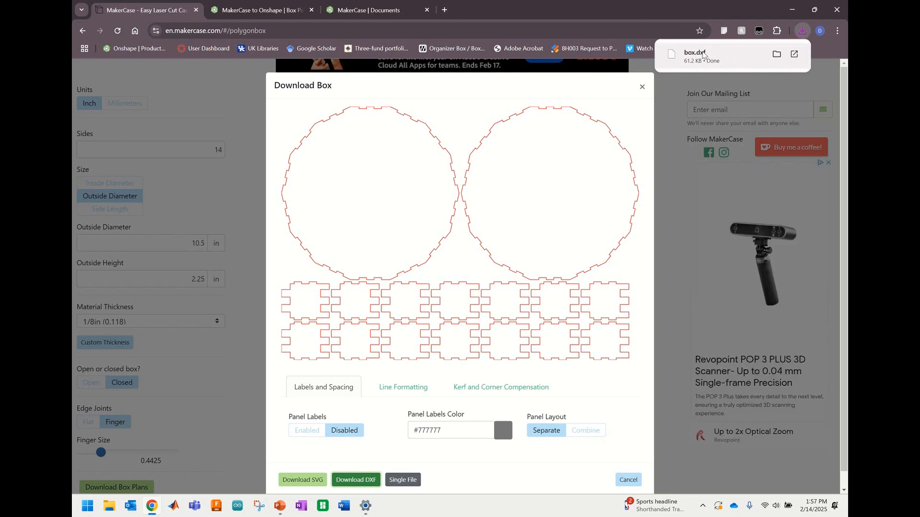
# - Switch to Onshape and create a new document named MakerCase Video in the MakerCase folder
pyautogui.click(377, 10)
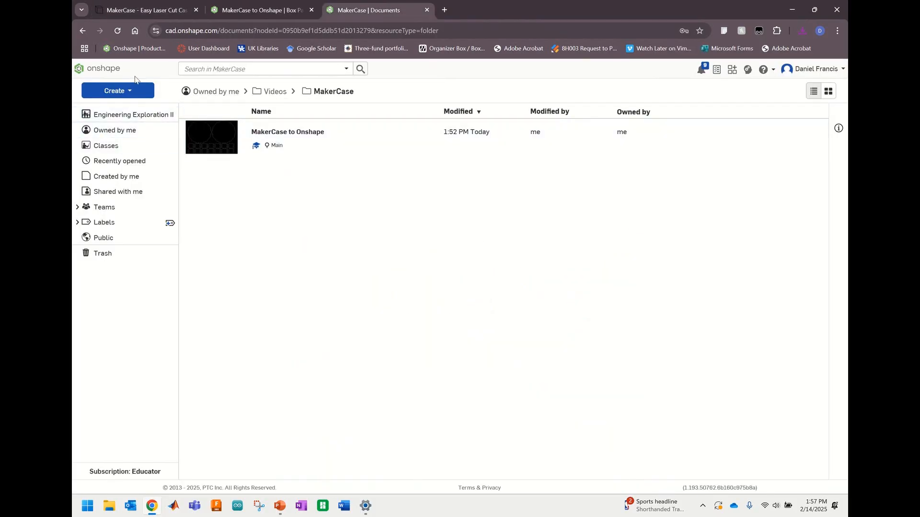
pyautogui.click(129, 91)
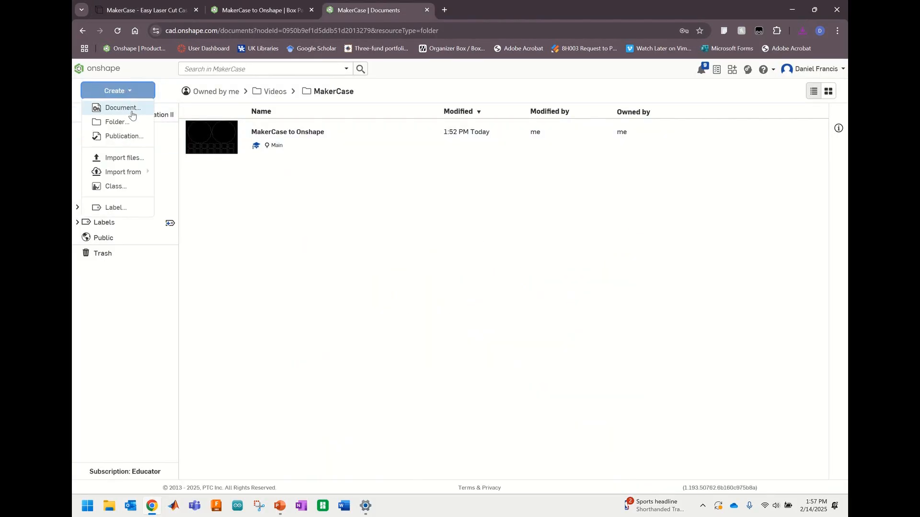
pyautogui.click(133, 114)
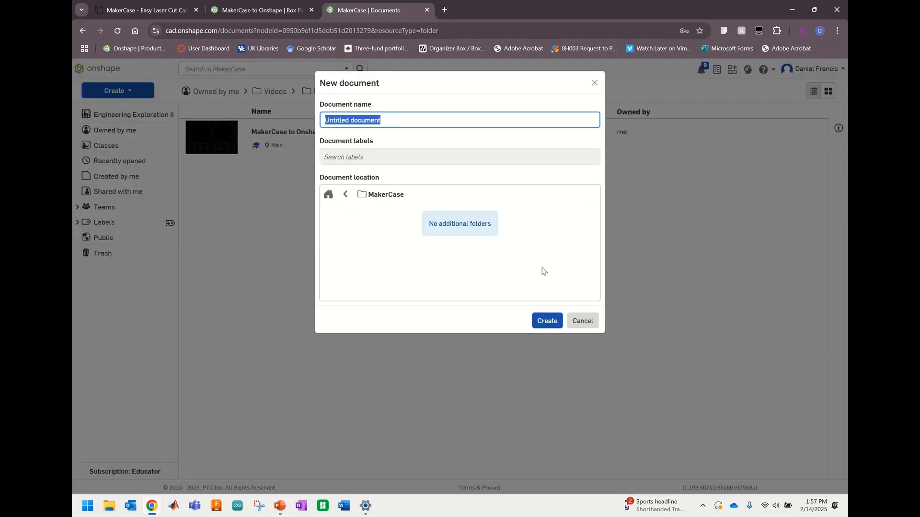
pyautogui.write('MakerCase Video')
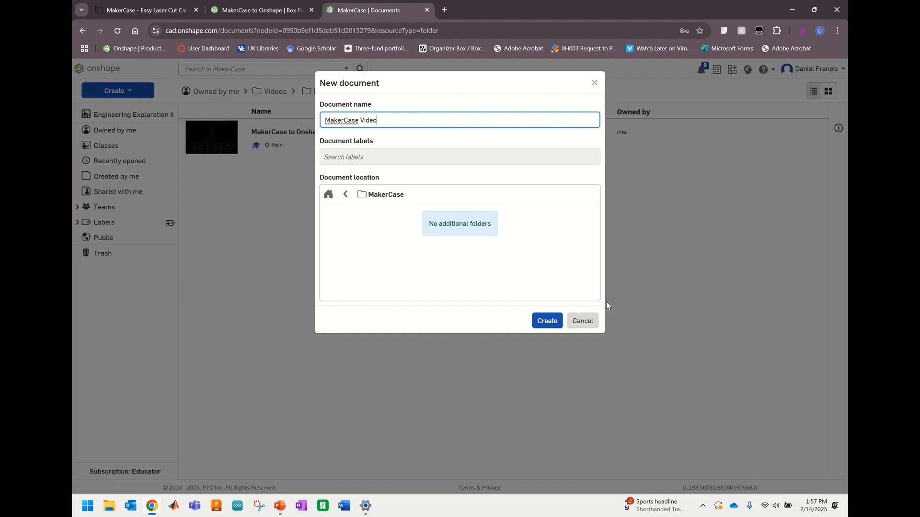
pyautogui.click(547, 321)
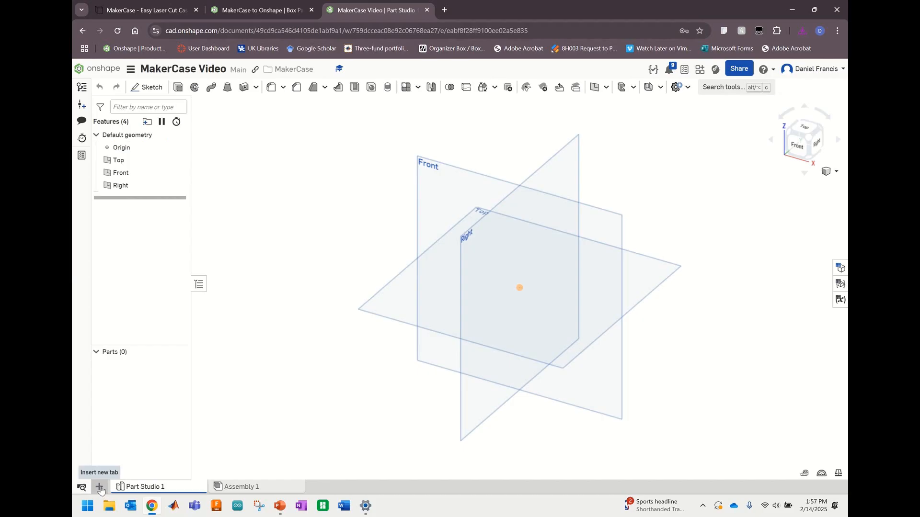
# - Import box.dxf from the Downloads folder into the document and view the imported panel outlines
pyautogui.click(100, 488)
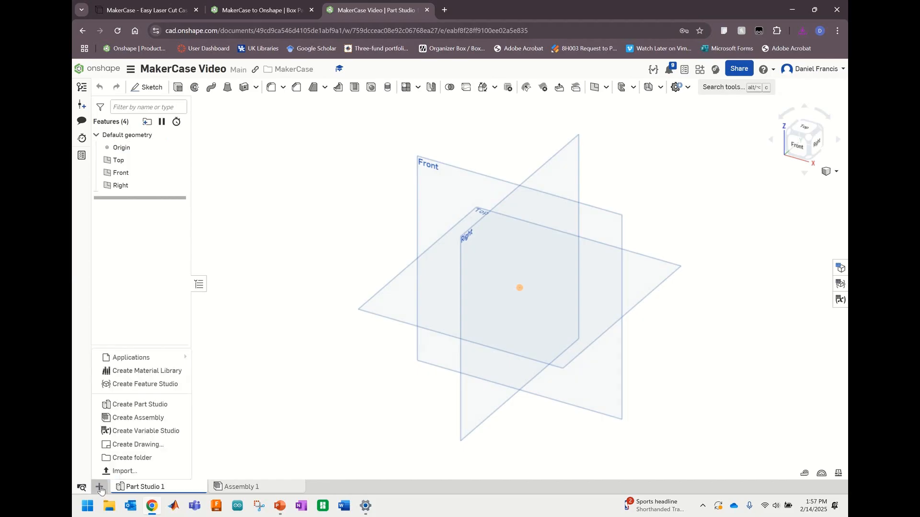
pyautogui.click(123, 474)
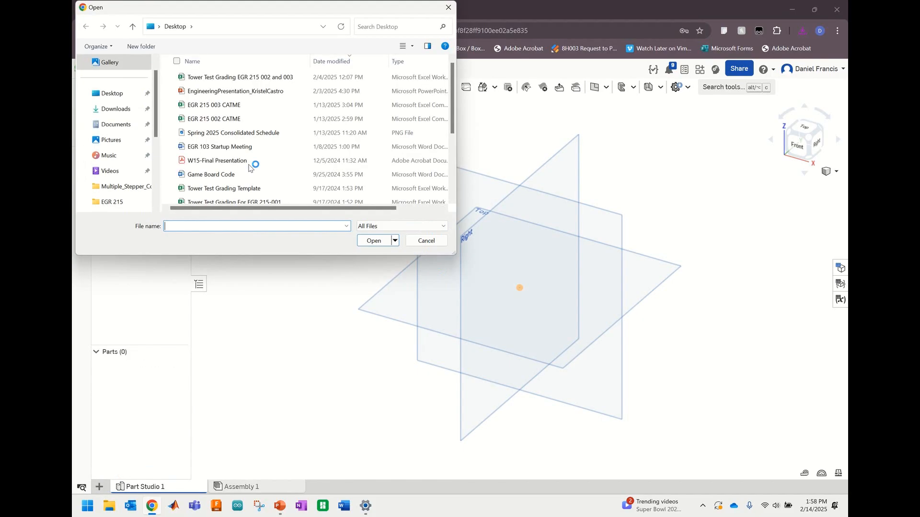
pyautogui.click(122, 112)
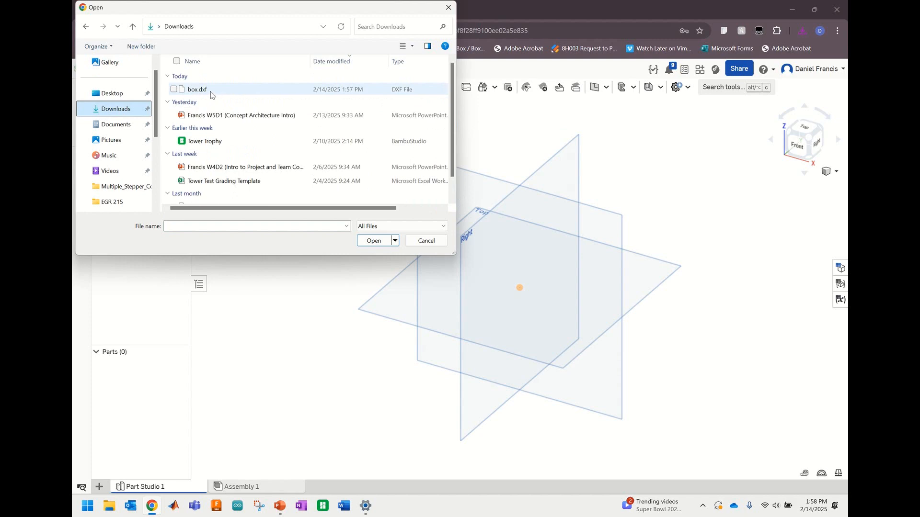
pyautogui.click(211, 91)
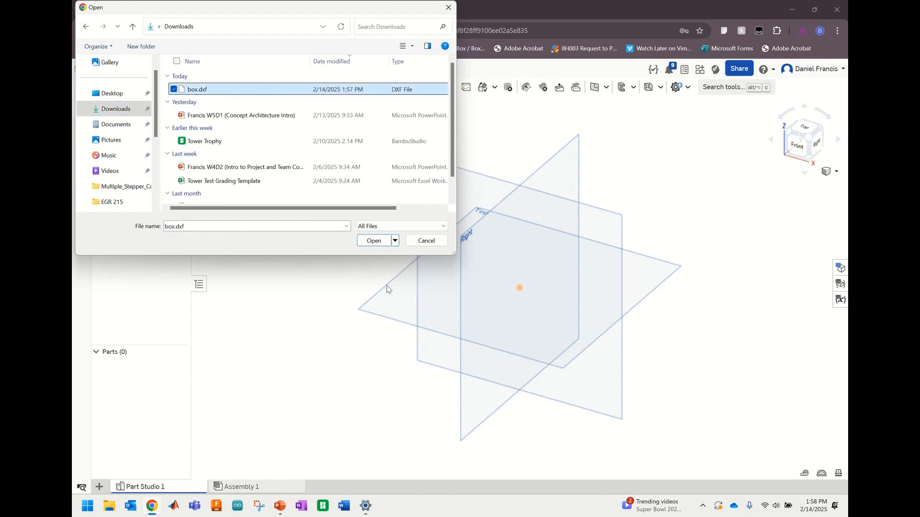
pyautogui.click(374, 241)
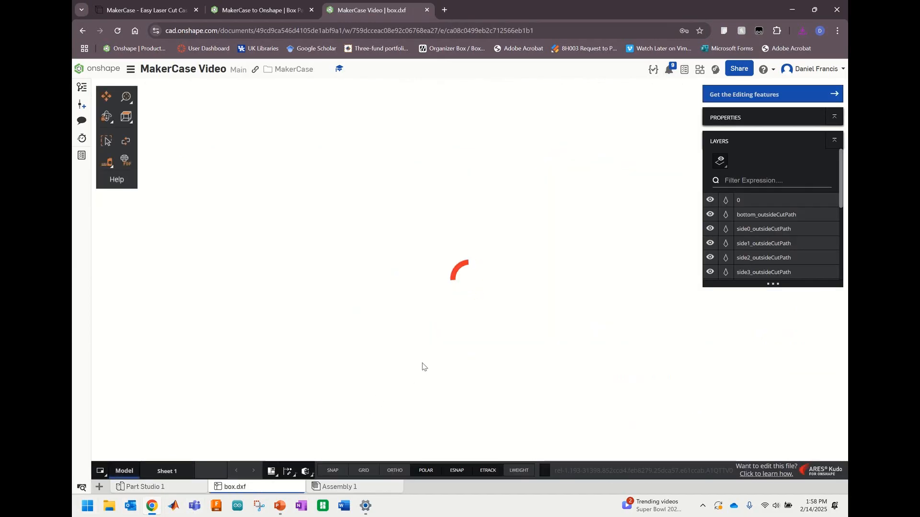
pyautogui.scroll(-5, 514, 298)
pyautogui.scroll(5, 496, 250)
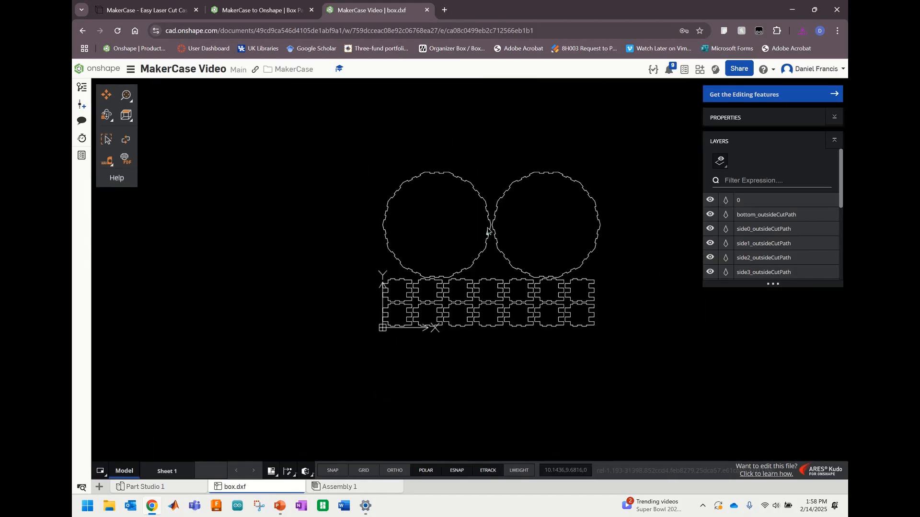
pyautogui.scroll(-3, 495, 251)
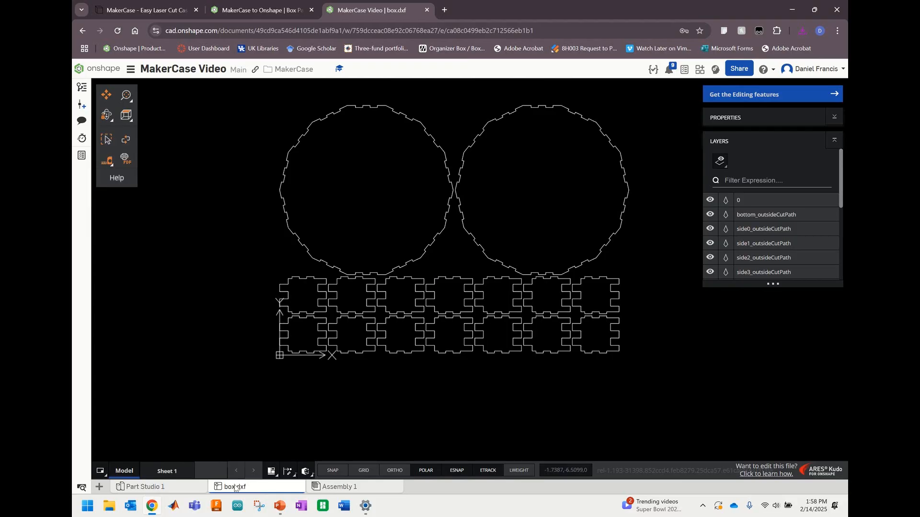
# - Sketch on the Front plane of Part Studio 1, insert box.dxf into the sketch and finish it
pyautogui.click(163, 489)
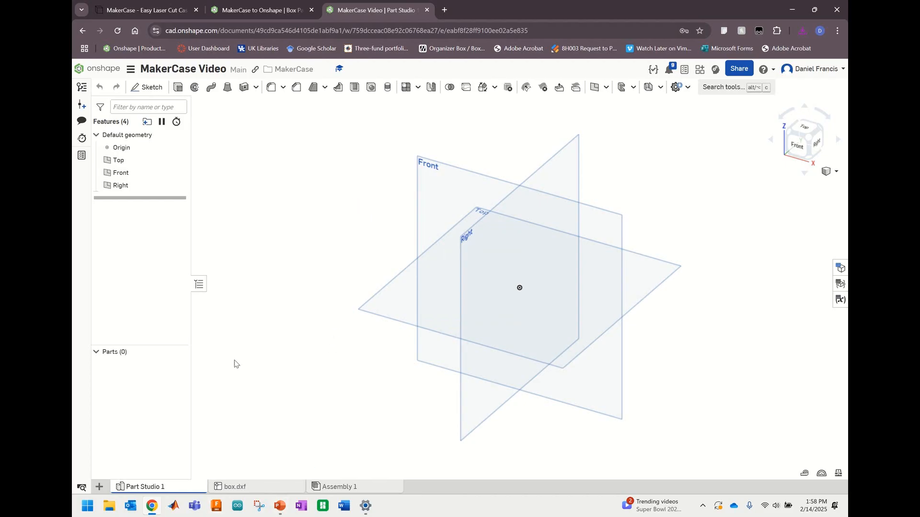
pyautogui.click(147, 87)
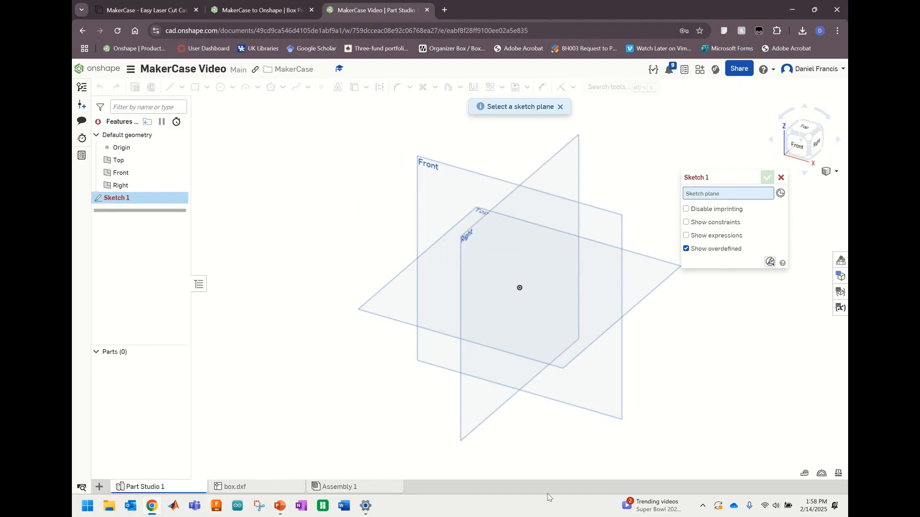
pyautogui.click(440, 203)
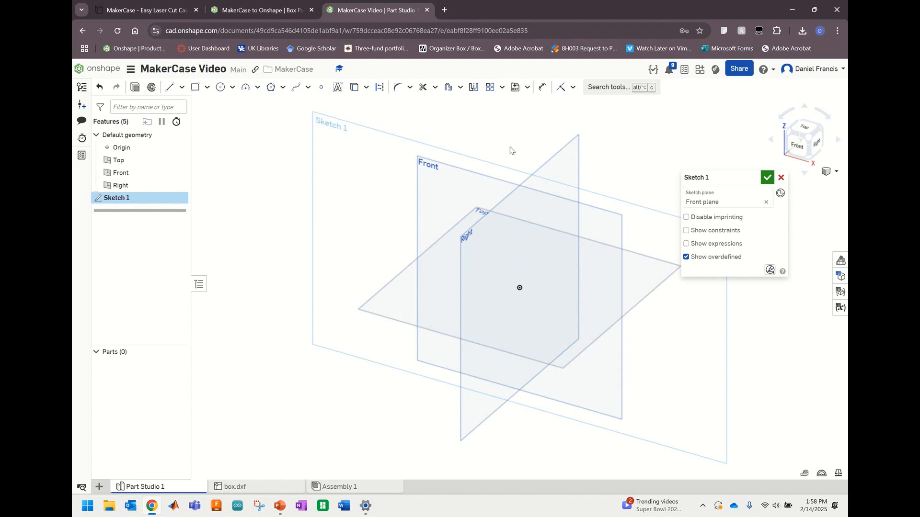
pyautogui.click(515, 91)
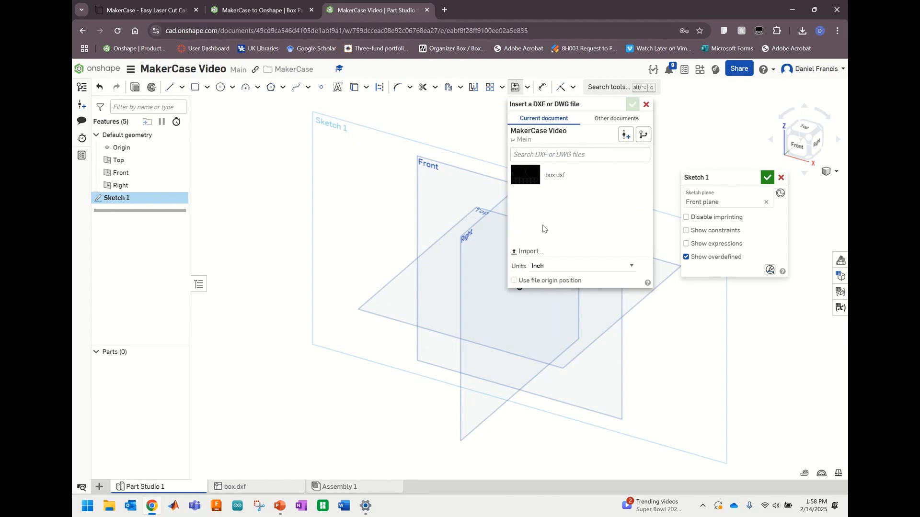
pyautogui.click(563, 177)
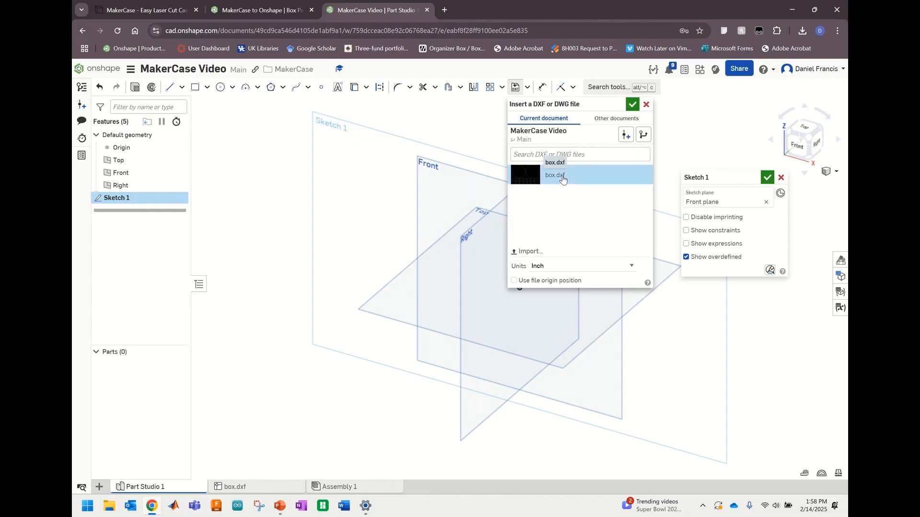
pyautogui.click(631, 105)
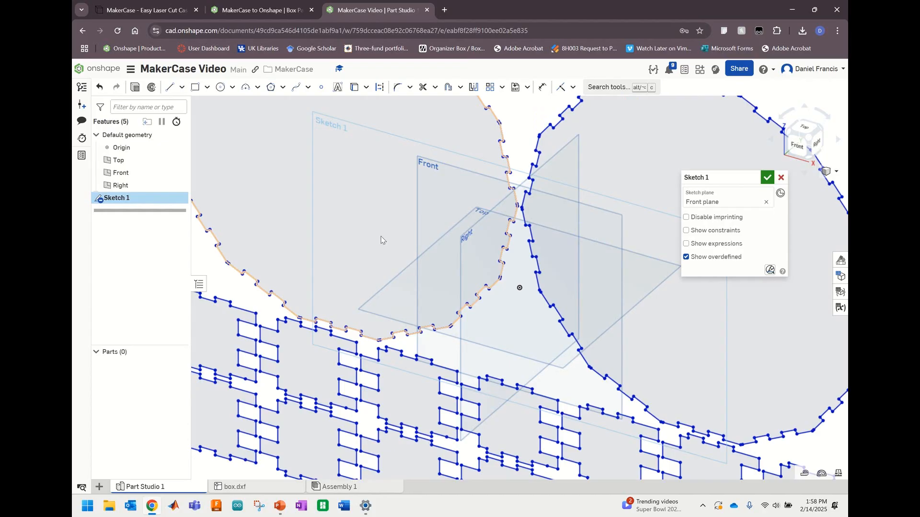
pyautogui.scroll(-5, 382, 239)
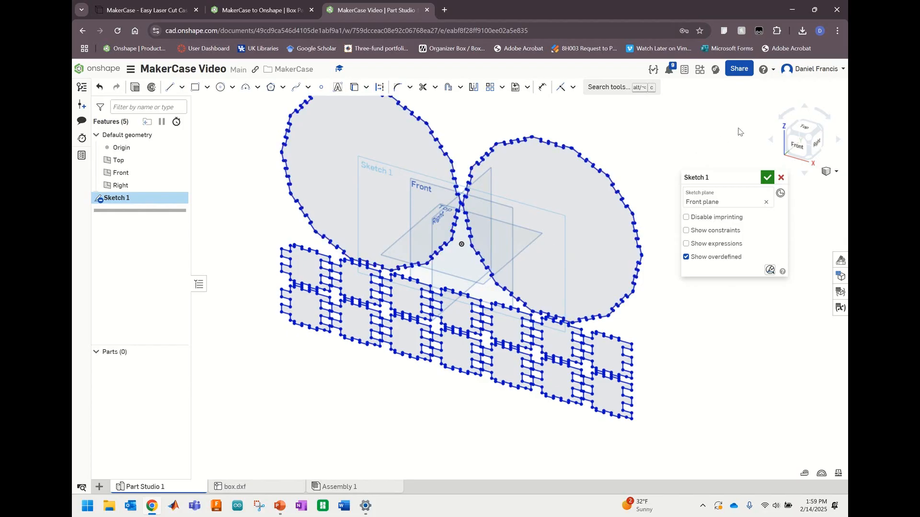
pyautogui.click(767, 179)
# - Hide the Top, Front and Right default planes so only the panel sketch remains displayed
pyautogui.hotkey('shift', '1')
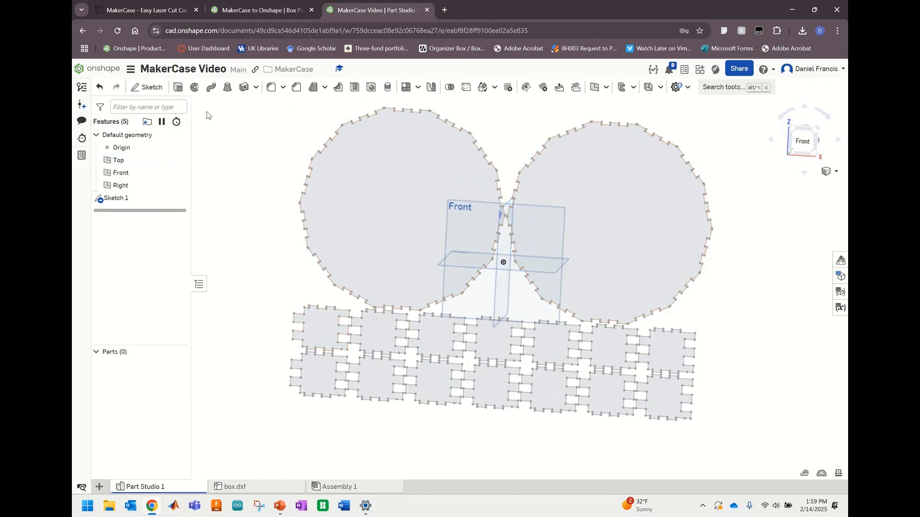
pyautogui.moveTo(508, 261); pyautogui.dragTo(464, 286, button='right')
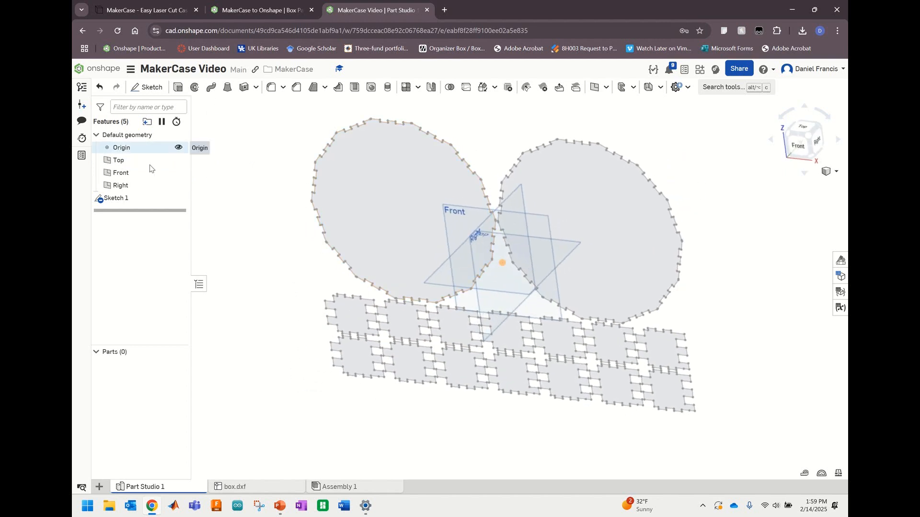
pyautogui.click(179, 173)
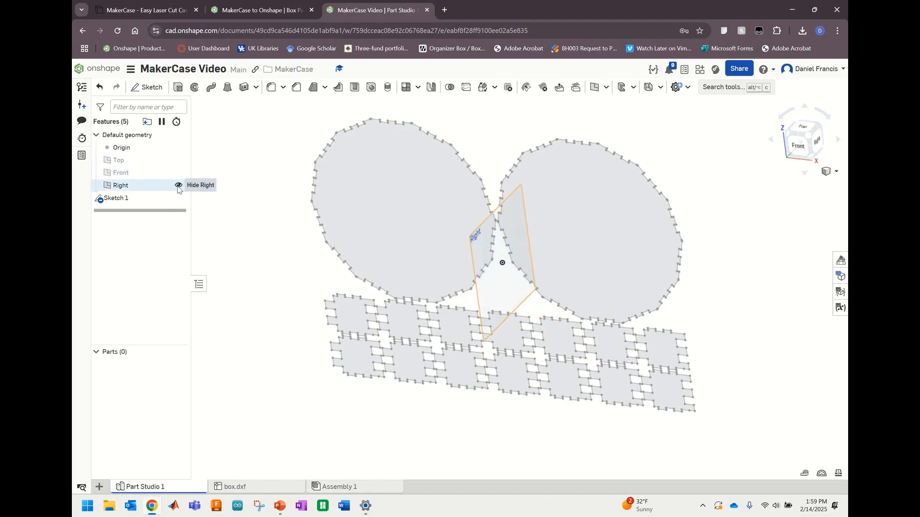
pyautogui.click(178, 185)
# - Extrude the first 14-sided panel region 0.125 in as a new part and show Sketch 1 again
pyautogui.moveTo(740, 288)
pyautogui.mouseDown(button='right')
pyautogui.moveTo(729, 277)
pyautogui.moveTo(738, 260)
pyautogui.mouseUp(button='right')
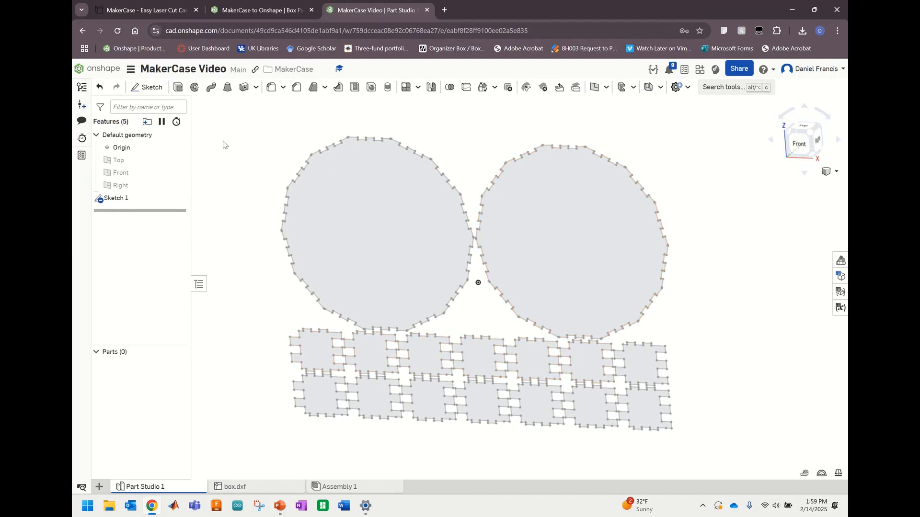
pyautogui.click(179, 91)
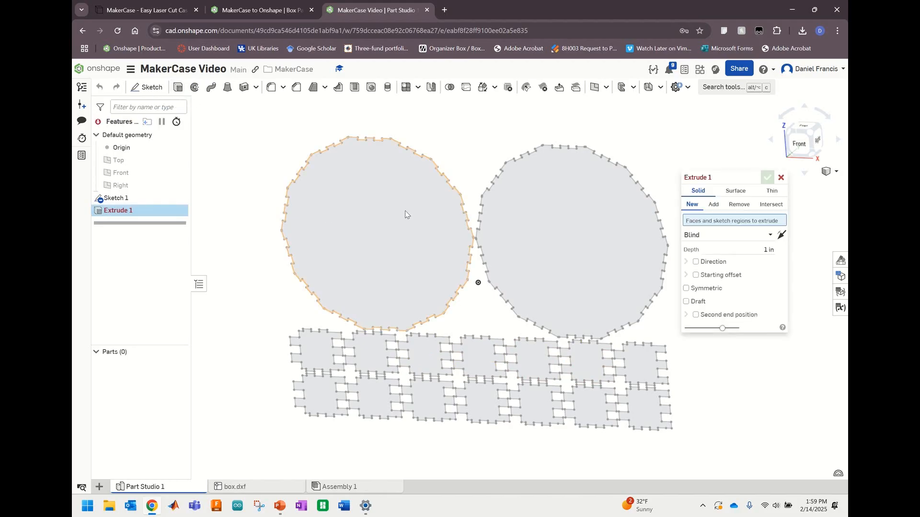
pyautogui.click(378, 207)
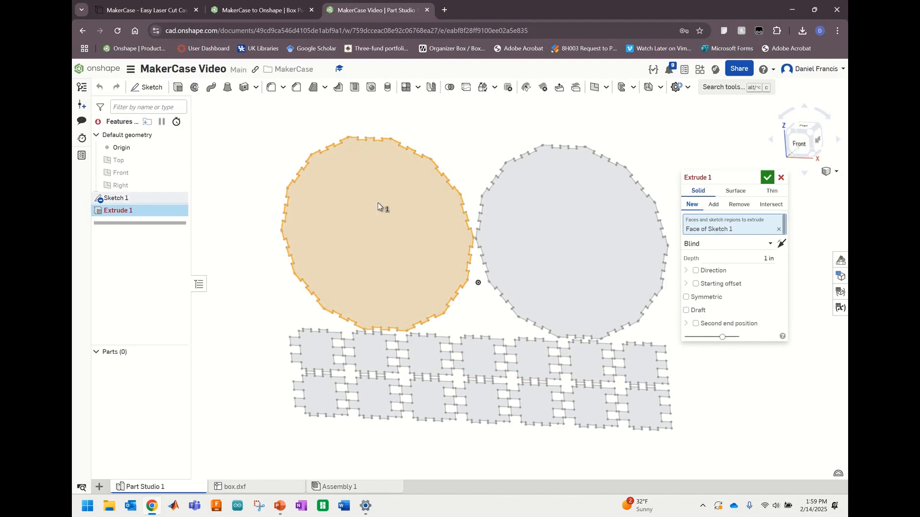
pyautogui.click(754, 259)
pyautogui.press('BackSpace')
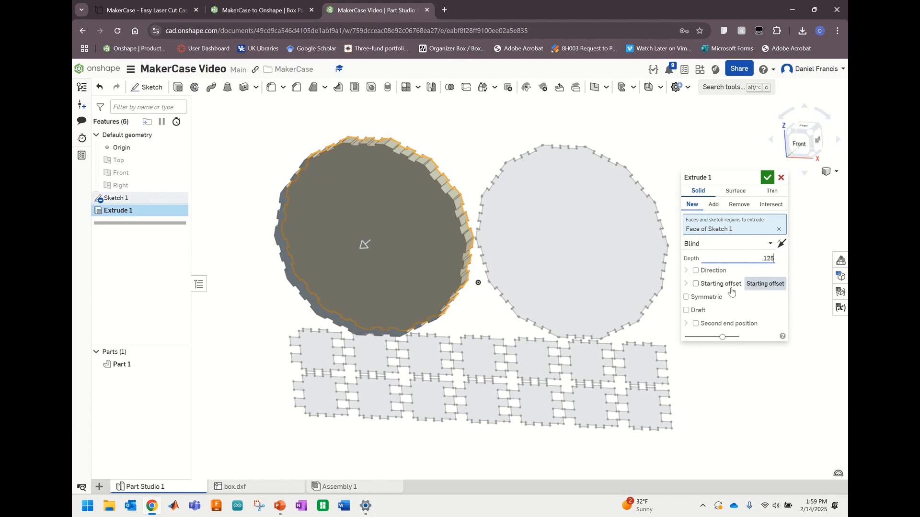
pyautogui.click(766, 179)
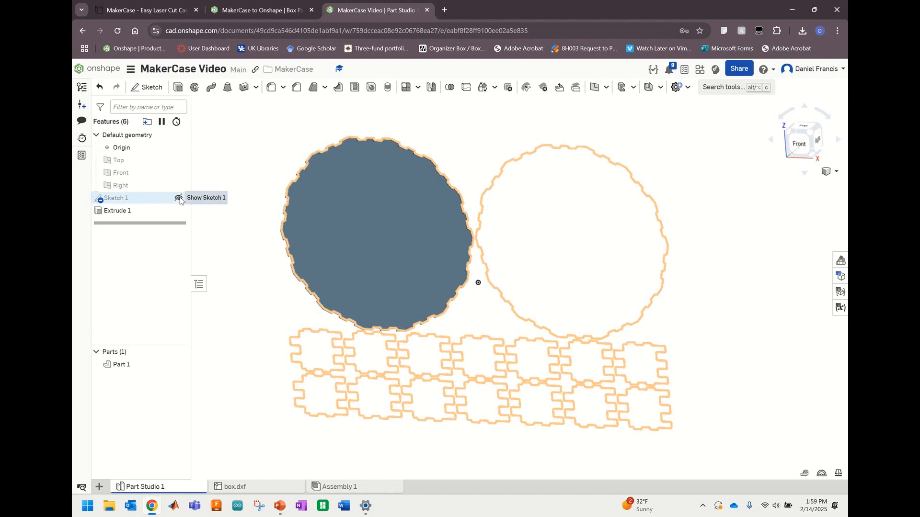
pyautogui.click(179, 198)
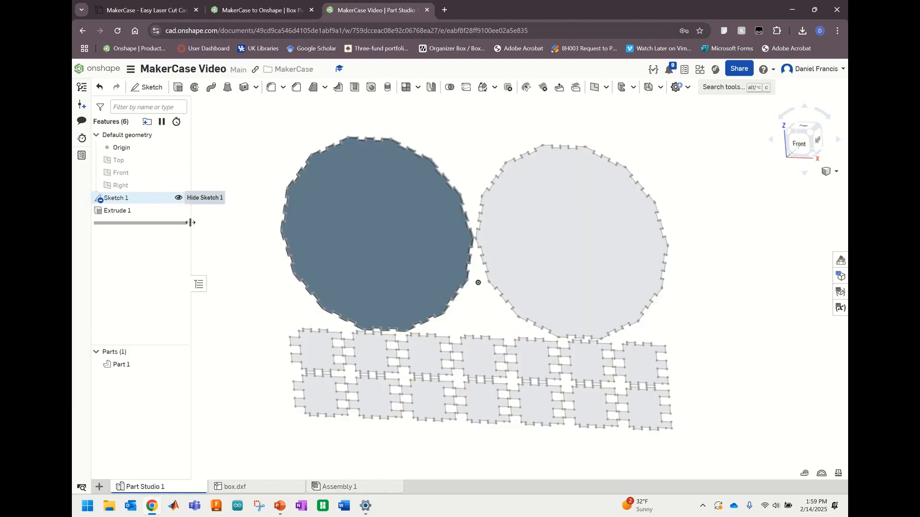
# - Rename the part made from the first 14-sided panel as Top
pyautogui.click(134, 367)
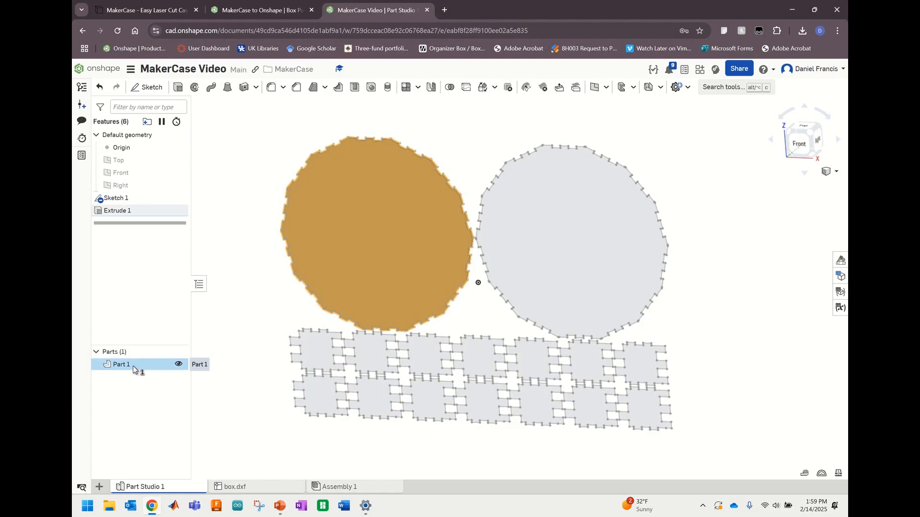
pyautogui.rightClick(134, 367)
pyautogui.click(158, 206)
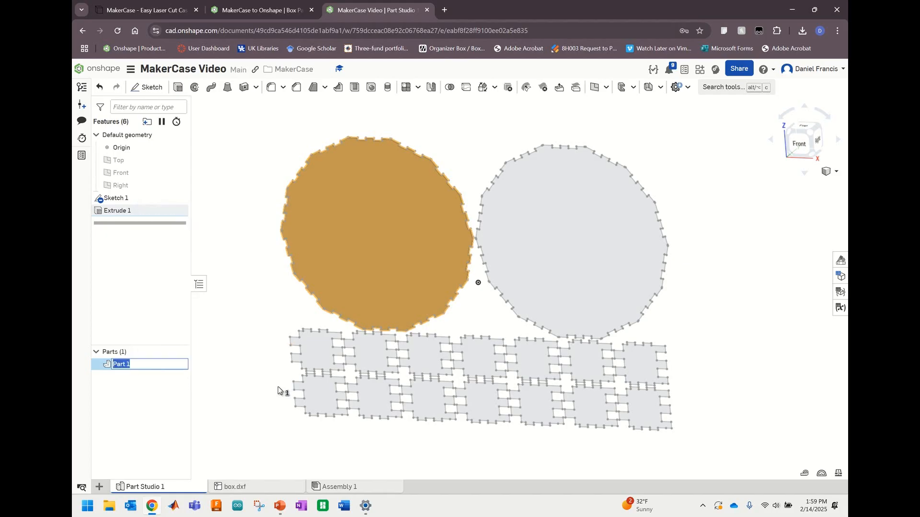
pyautogui.write('Top')
pyautogui.press('Return')
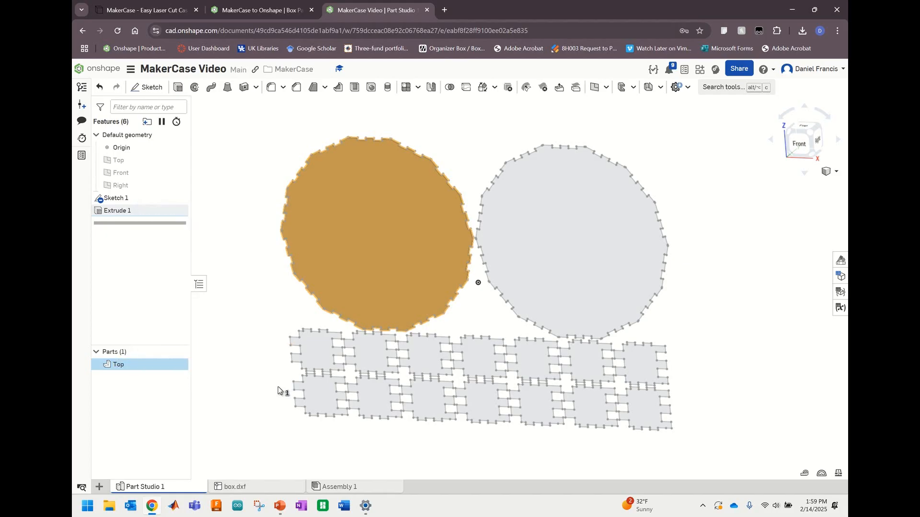
pyautogui.click(235, 330)
pyautogui.moveTo(789, 275); pyautogui.dragTo(793, 263)
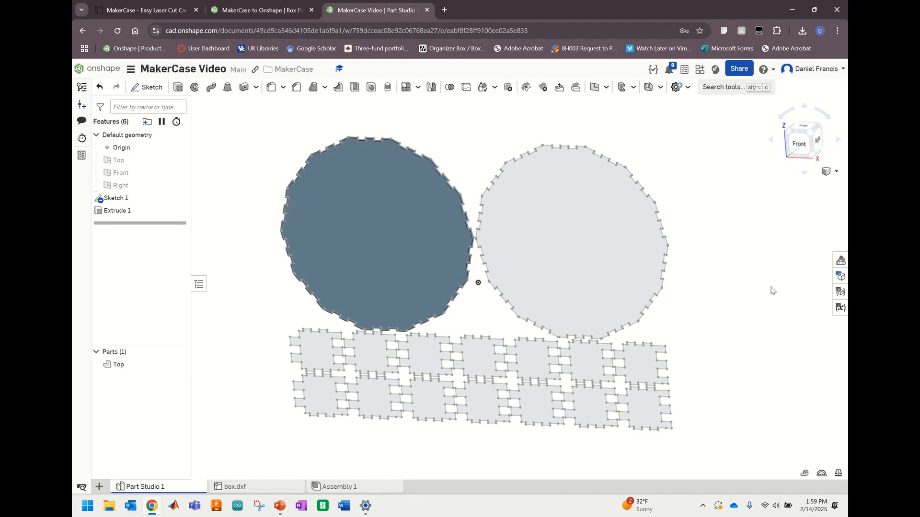
# - Extrude the second 14-sided panel region 0.125 in as a new part
pyautogui.moveTo(505, 211); pyautogui.dragTo(534, 189, button='right')
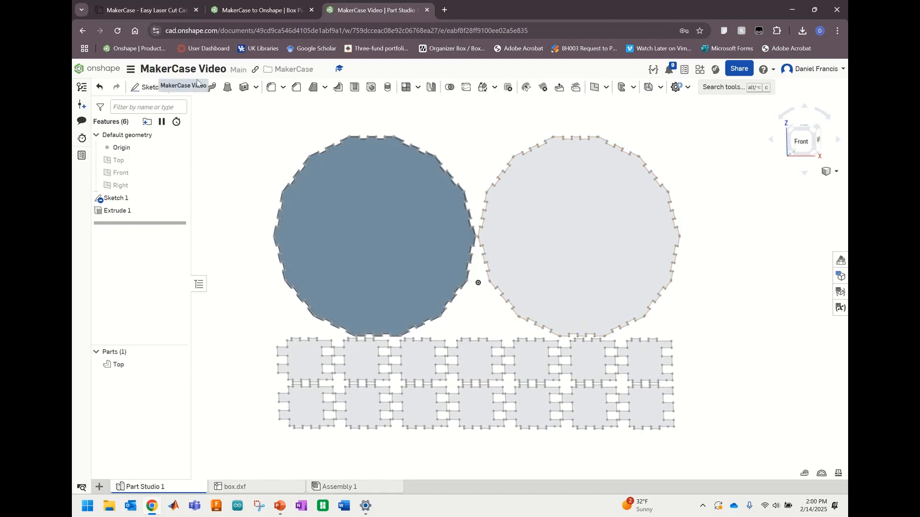
pyautogui.click(178, 87)
pyautogui.click(596, 246)
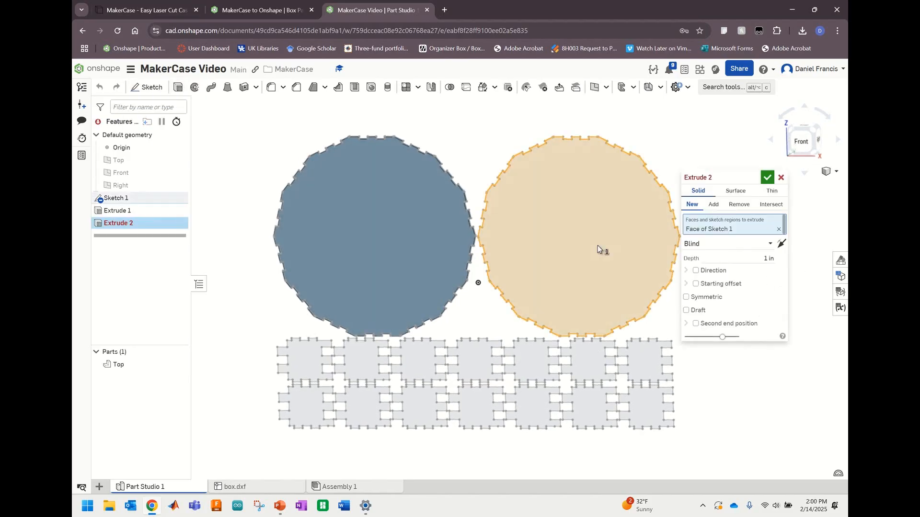
pyautogui.click(716, 262)
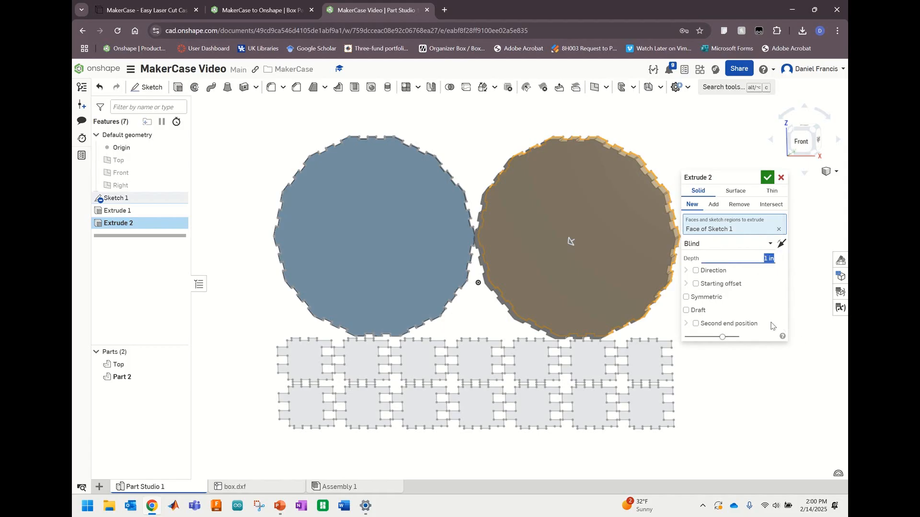
pyautogui.press('BackSpace')
pyautogui.write('.125')
pyautogui.click(778, 289)
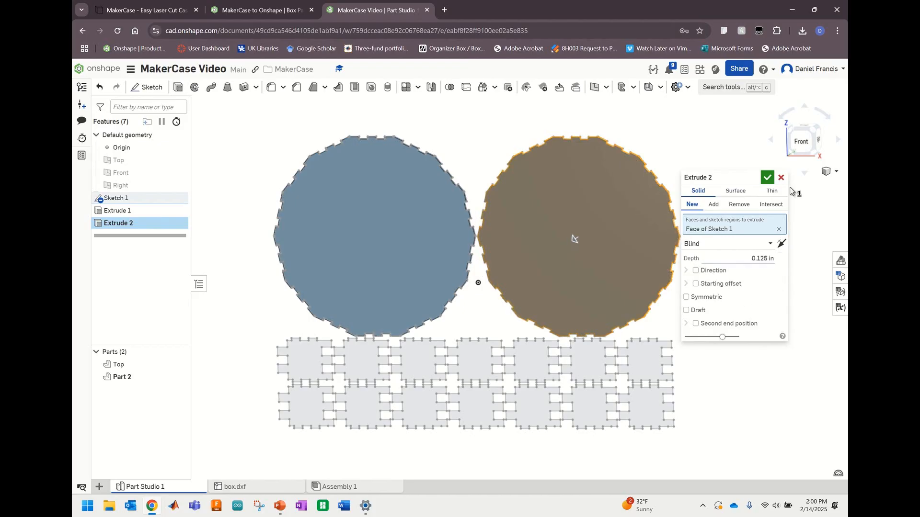
pyautogui.click(769, 180)
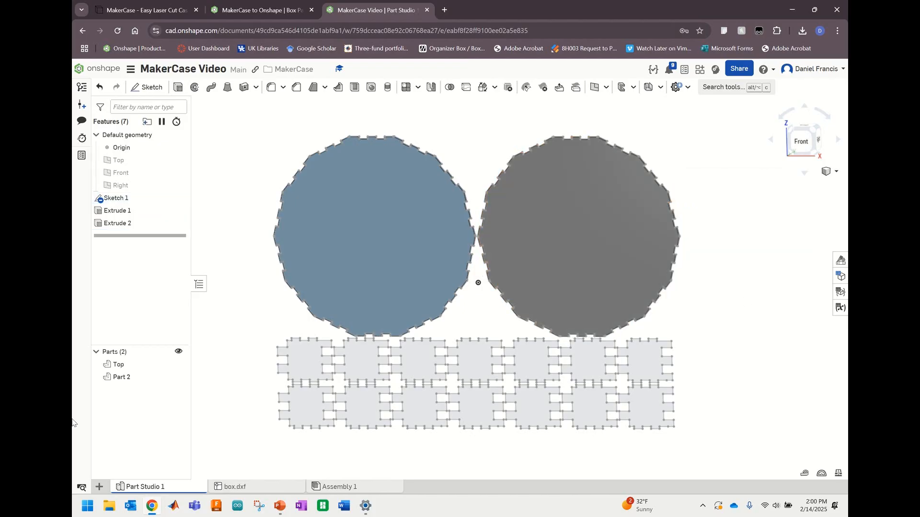
# - Rename the part made from the second 14-sided panel as Bottom
pyautogui.click(128, 384)
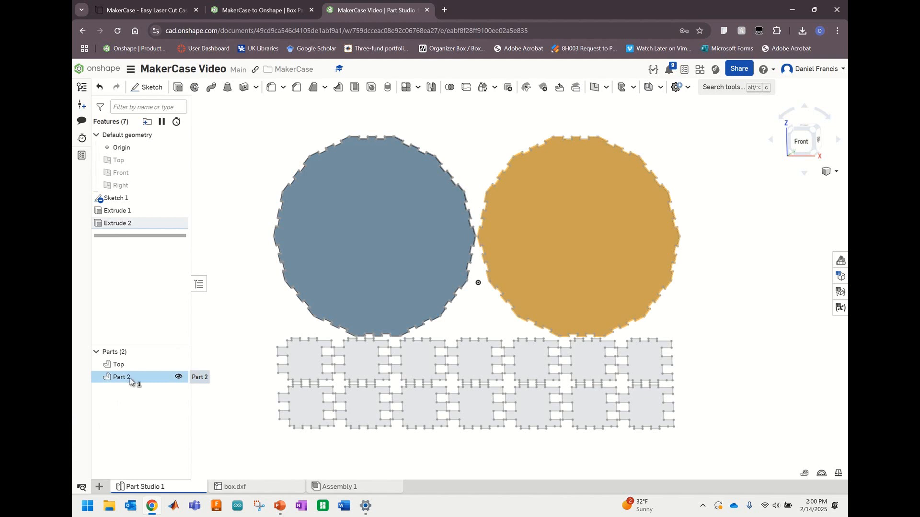
pyautogui.rightClick(128, 384)
pyautogui.click(163, 197)
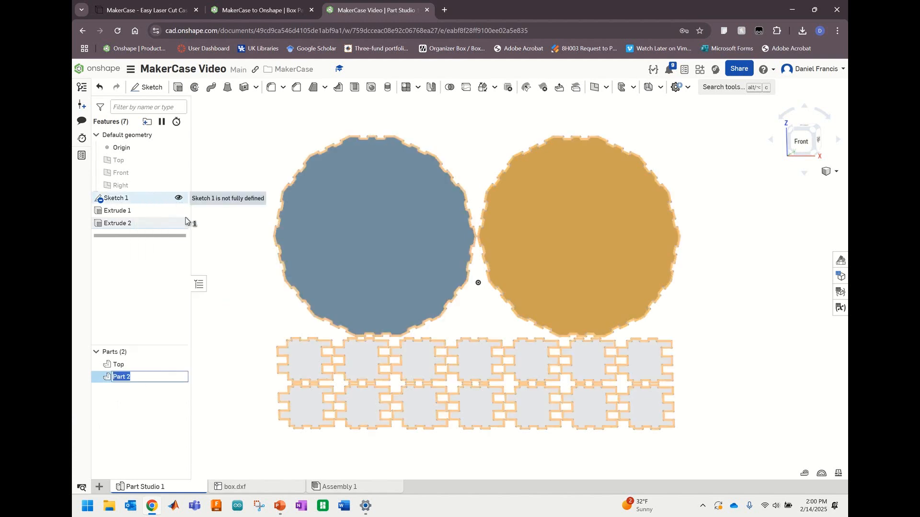
pyautogui.moveTo(283, 514)
pyautogui.write('Bottom')
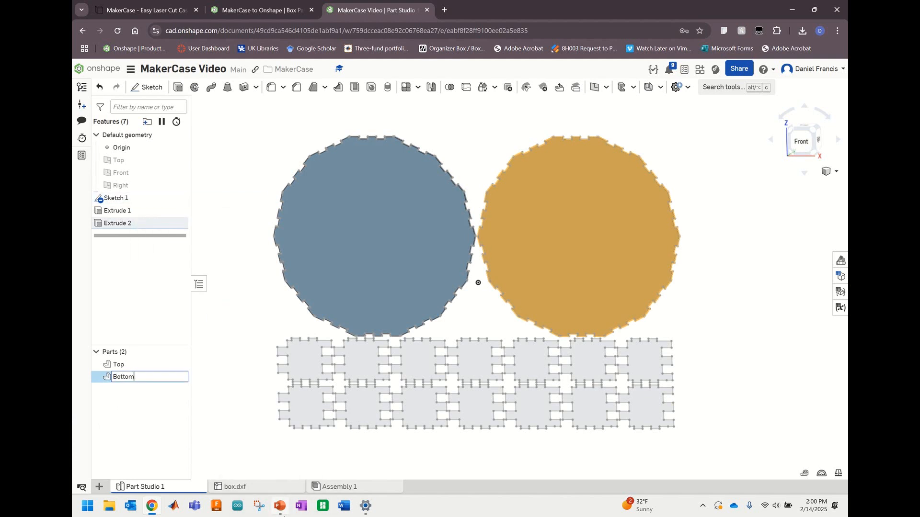
pyautogui.press('Return')
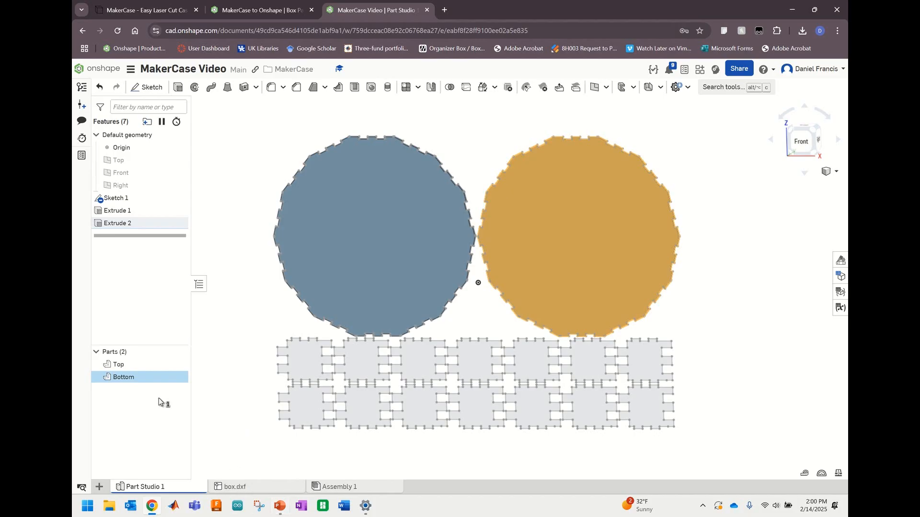
pyautogui.click(751, 319)
# - Extrude all 14 side panel regions of the sketch together 0.125 in as new parts
pyautogui.scroll(-2, 725, 378)
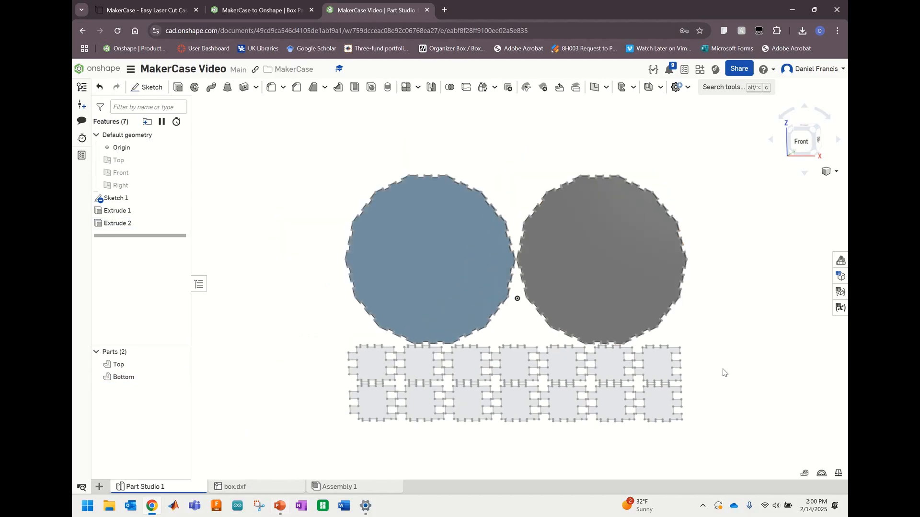
pyautogui.moveTo(723, 370); pyautogui.dragTo(646, 326, button='middle')
pyautogui.scroll(2, 347, 354)
pyautogui.moveTo(347, 354); pyautogui.dragTo(398, 345, button='middle')
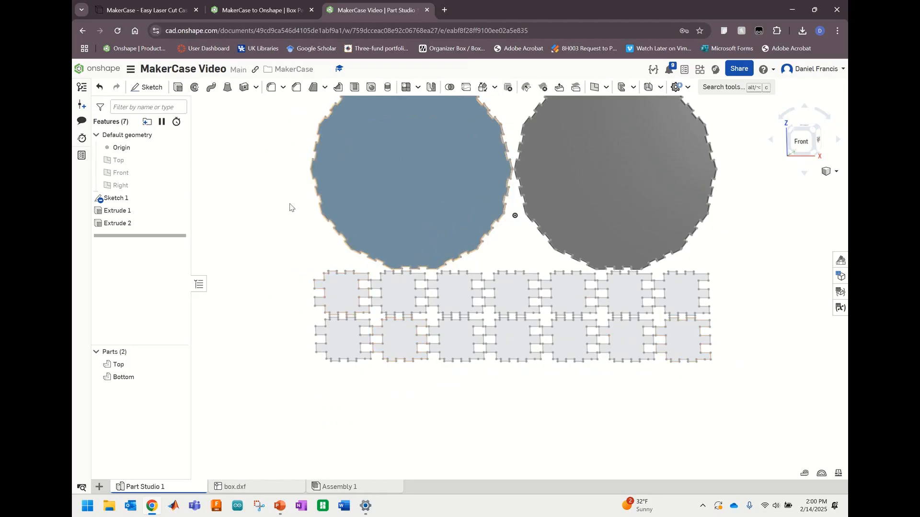
pyautogui.click(180, 87)
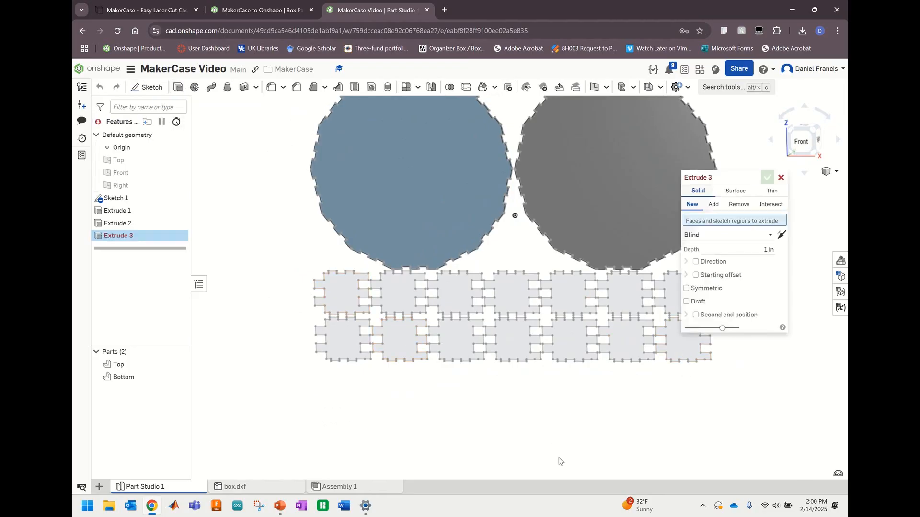
pyautogui.moveTo(558, 458); pyautogui.dragTo(476, 396, button='middle')
pyautogui.moveTo(664, 351)
pyautogui.mouseDown()
pyautogui.moveTo(480, 259)
pyautogui.moveTo(226, 210)
pyautogui.moveTo(227, 217)
pyautogui.mouseUp()
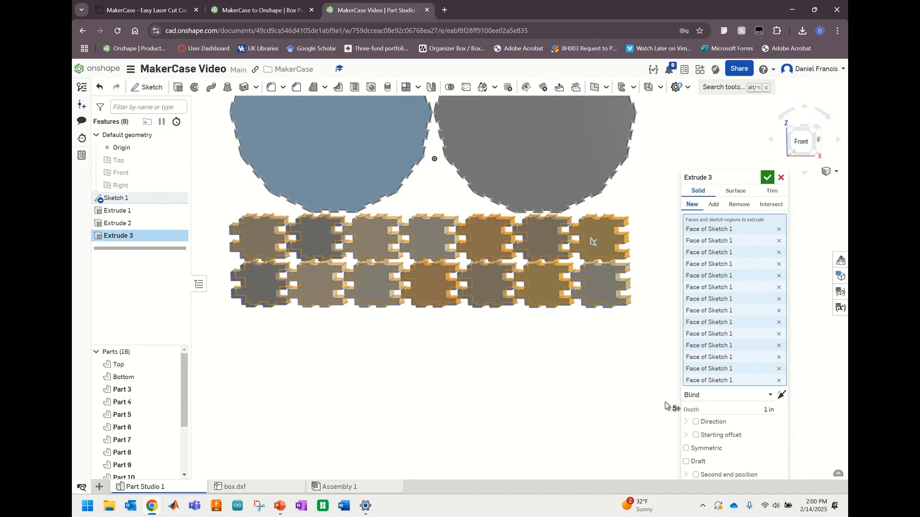
pyautogui.click(724, 409)
pyautogui.press('BackSpace')
pyautogui.press('Return')
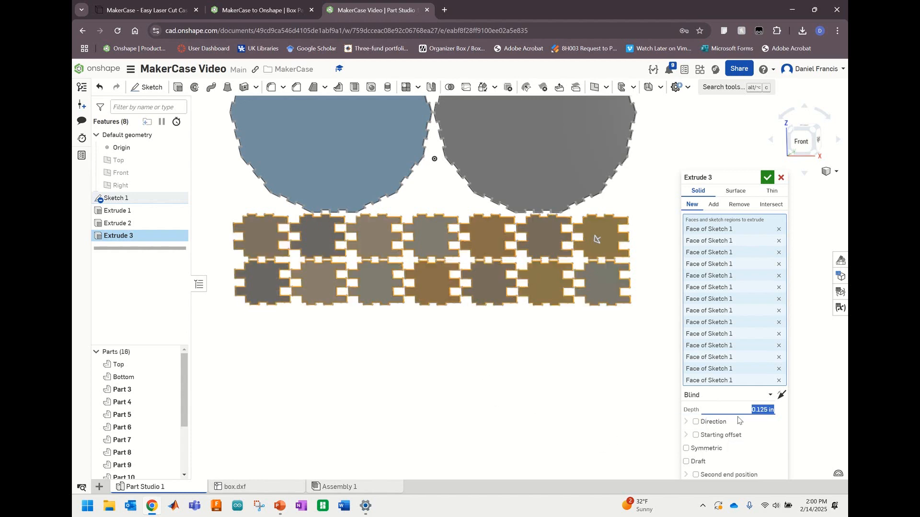
pyautogui.click(766, 177)
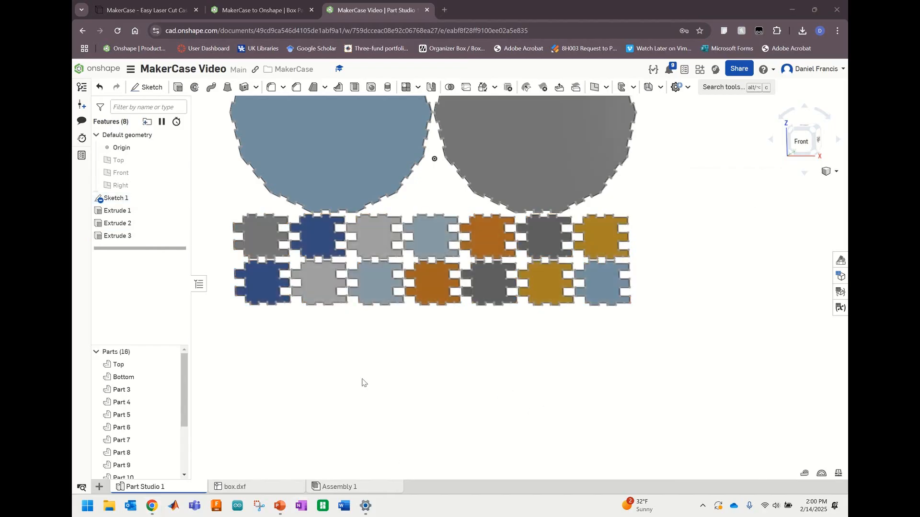
# - Rename Part 3, the first side panel of the lower row, as Side 1
pyautogui.moveTo(390, 368); pyautogui.dragTo(498, 365, button='middle')
pyautogui.scroll(-1, 422, 373)
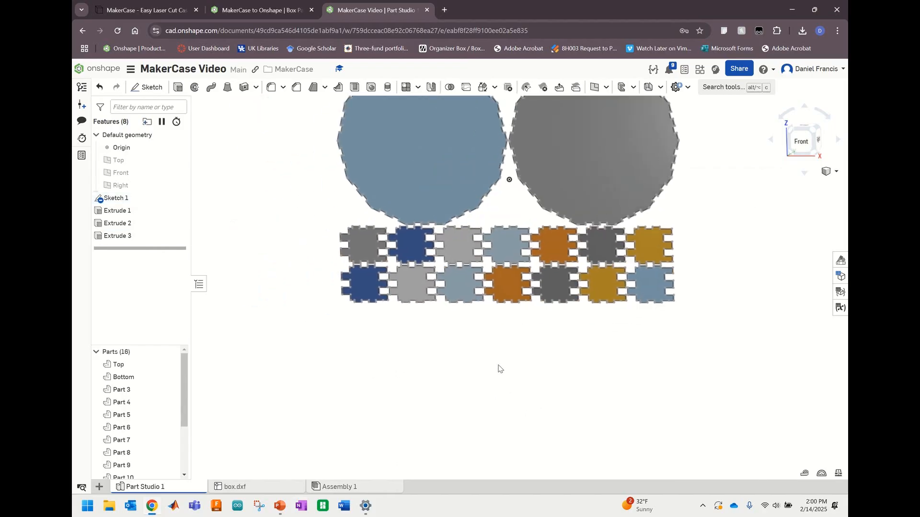
pyautogui.click(158, 390)
pyautogui.rightClick(158, 391)
pyautogui.click(194, 207)
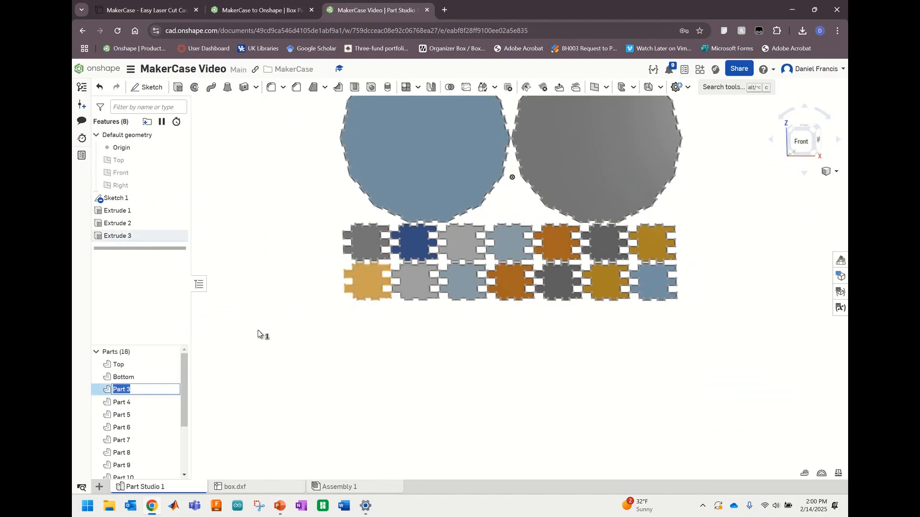
pyautogui.write('Side 1')
pyautogui.press('Return')
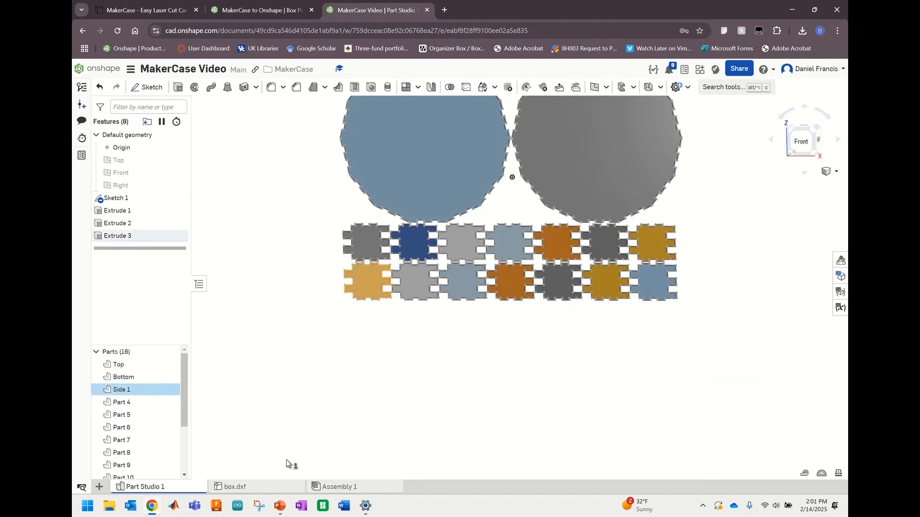
# - Rename Part 4, the second side panel of the lower row, as Side 2
pyautogui.click(151, 403)
pyautogui.rightClick(151, 402)
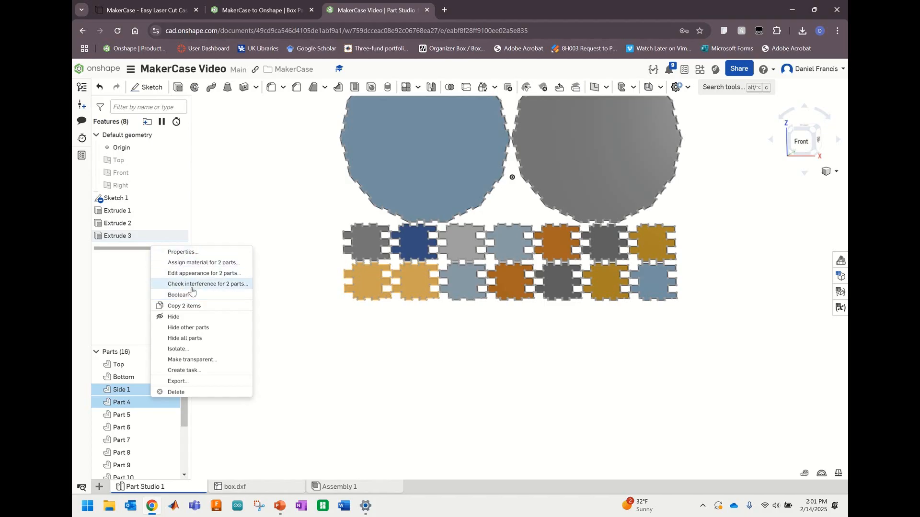
pyautogui.click(355, 420)
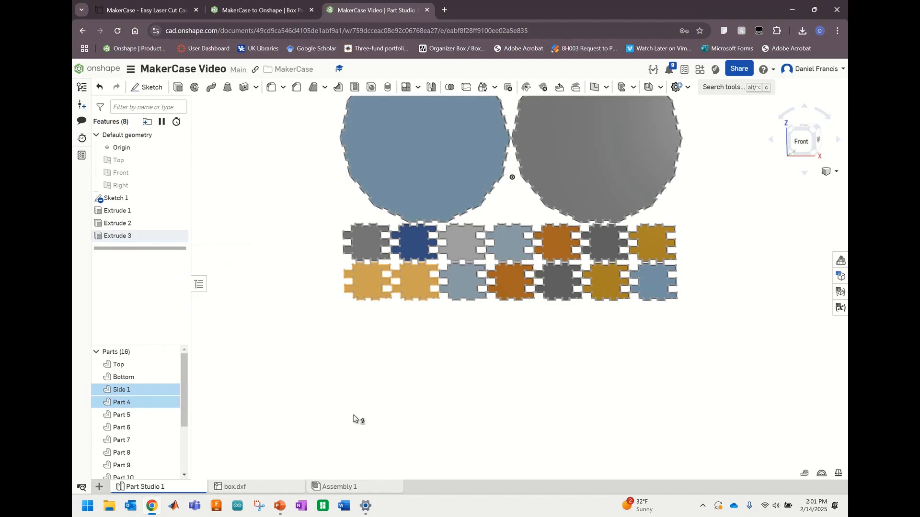
pyautogui.click(121, 402)
pyautogui.rightClick(121, 402)
pyautogui.click(149, 219)
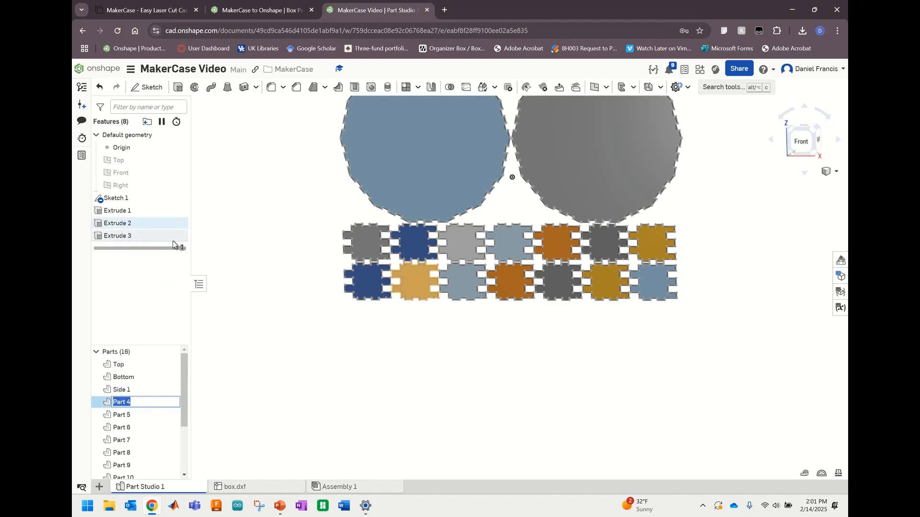
pyautogui.write('Side 2')
pyautogui.press('Return')
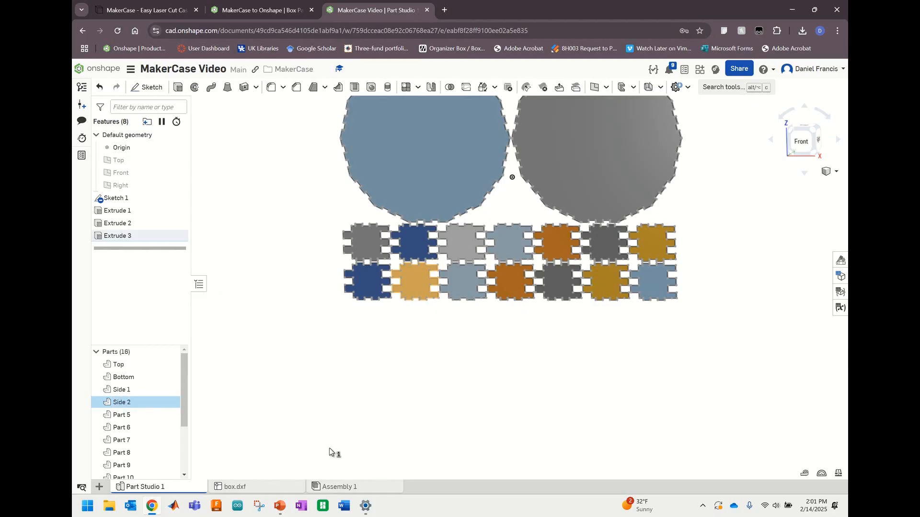
pyautogui.click(542, 346)
# - Set the appearance of all 16 box parts together to the light tan colour F0DFAD
pyautogui.moveTo(809, 373); pyautogui.dragTo(724, 401, button='middle')
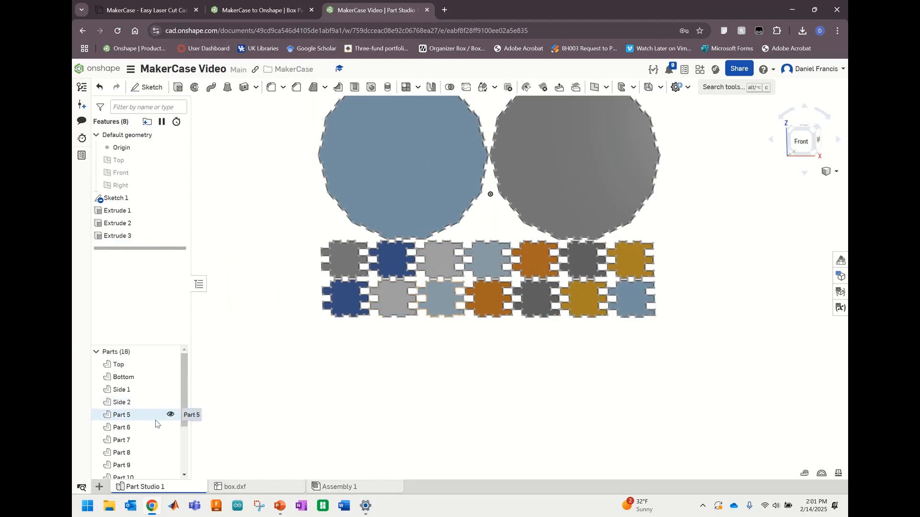
pyautogui.moveTo(756, 363); pyautogui.dragTo(745, 401, button='middle')
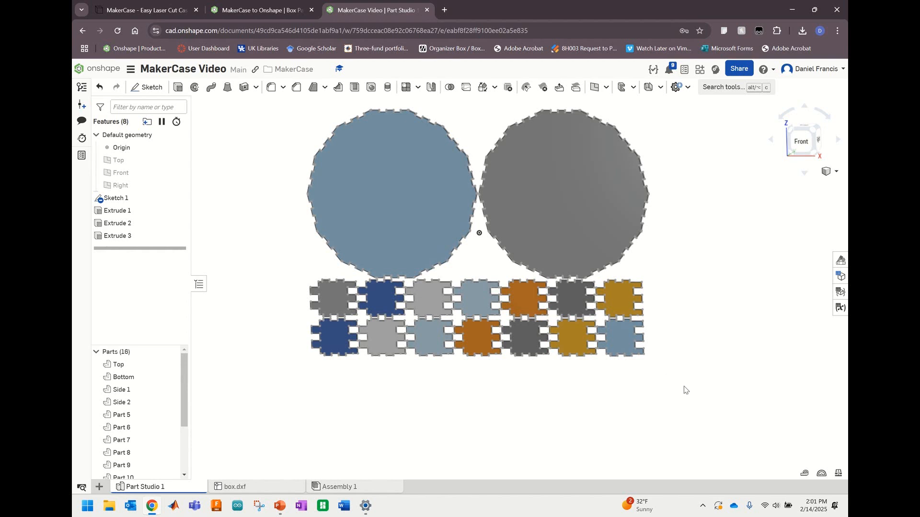
pyautogui.moveTo(695, 393); pyautogui.dragTo(230, 104)
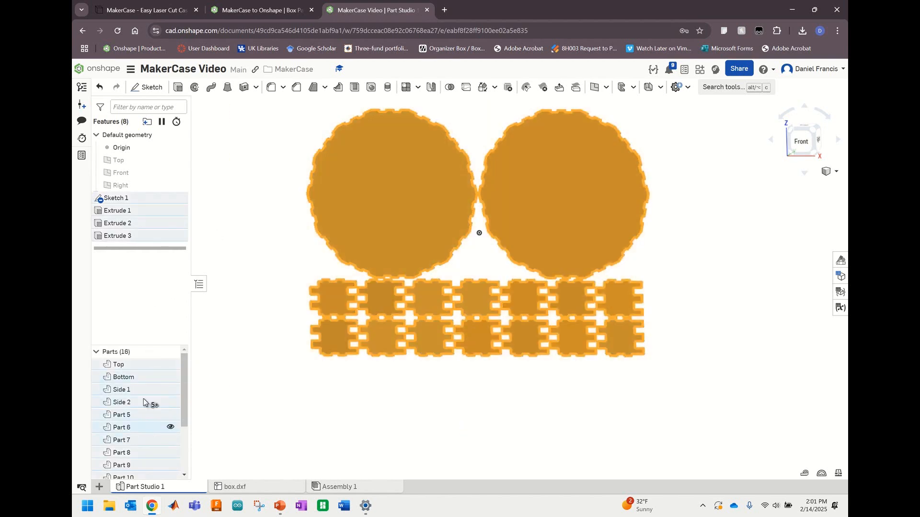
pyautogui.moveTo(143, 375)
pyautogui.mouseDown()
pyautogui.moveTo(141, 367)
pyautogui.moveTo(140, 393)
pyautogui.moveTo(142, 382)
pyautogui.mouseUp()
pyautogui.rightClick(142, 382)
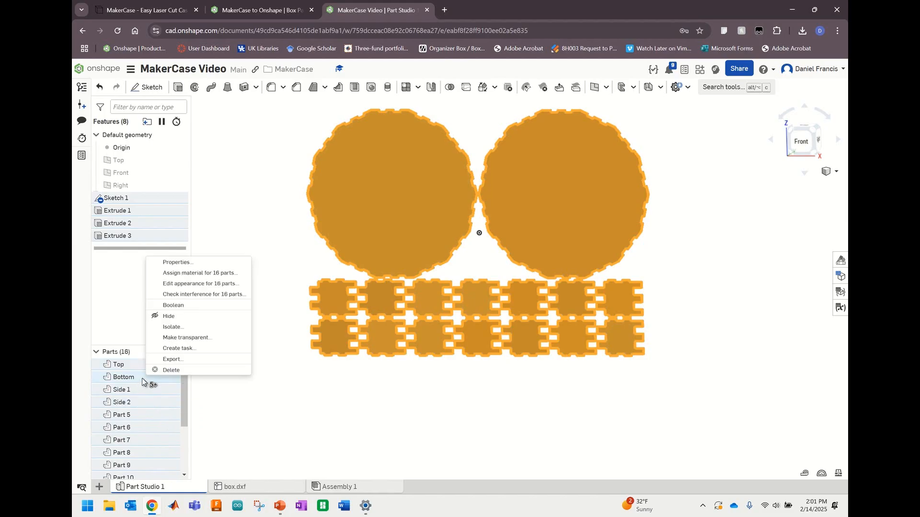
pyautogui.click(199, 284)
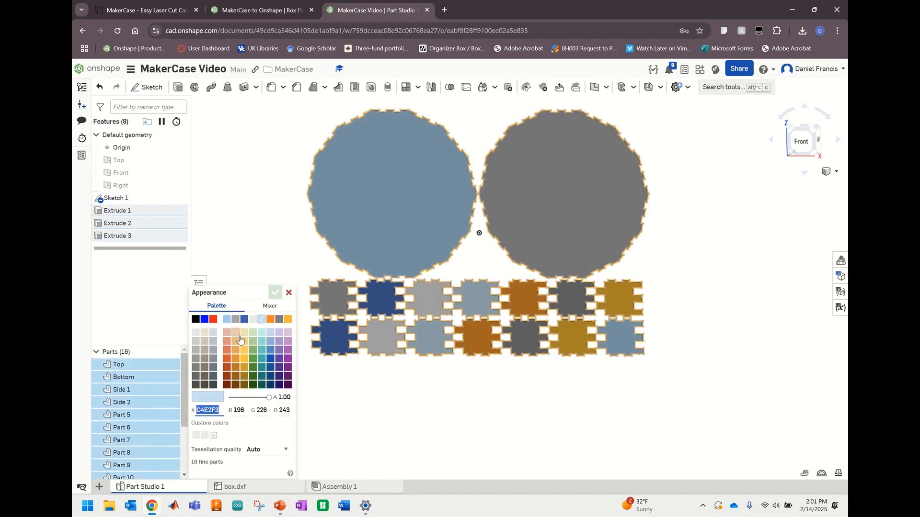
pyautogui.click(245, 335)
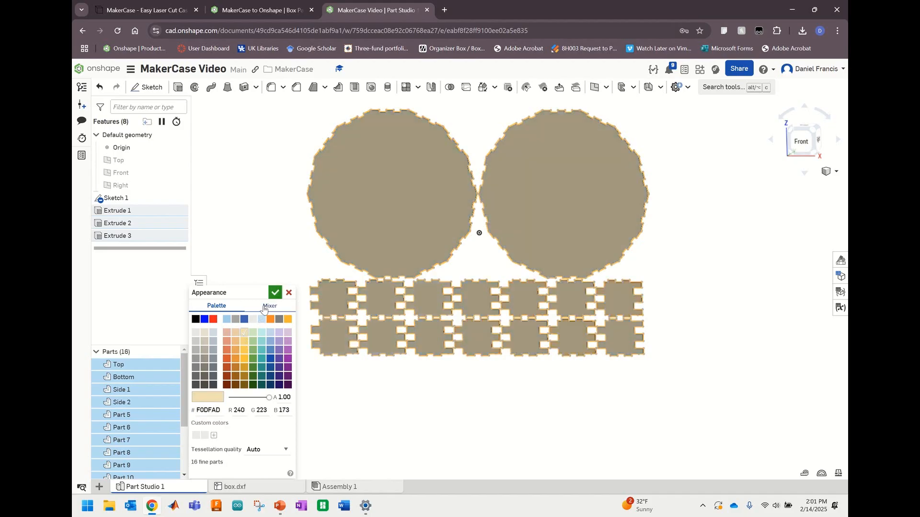
pyautogui.click(275, 292)
# - Hide Sketch 1 so only the extruded panels are displayed
pyautogui.moveTo(598, 228); pyautogui.dragTo(610, 246, button='middle')
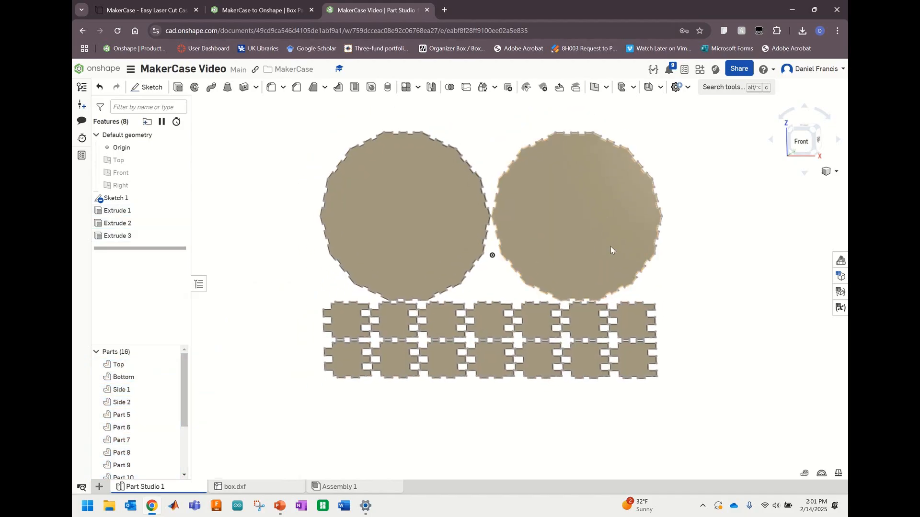
pyautogui.rightClick(840, 270)
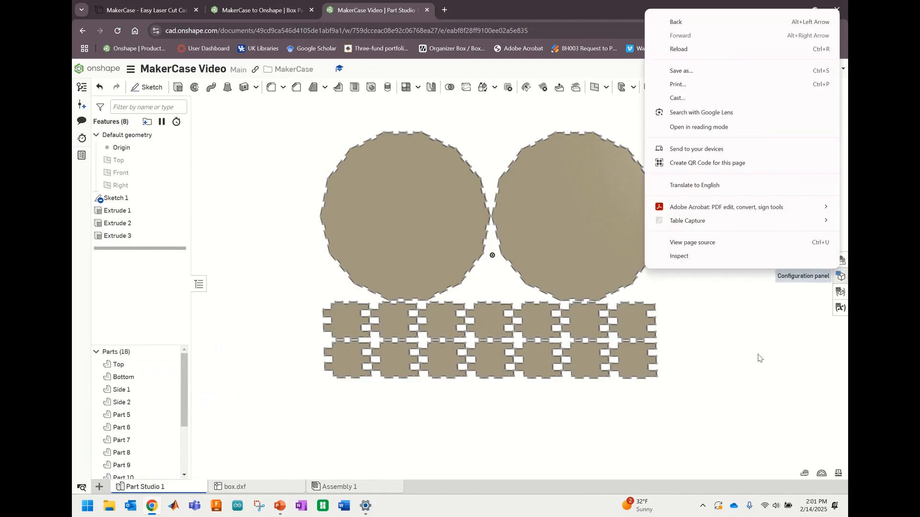
pyautogui.click(759, 358)
pyautogui.moveTo(734, 359); pyautogui.dragTo(764, 337, button='right')
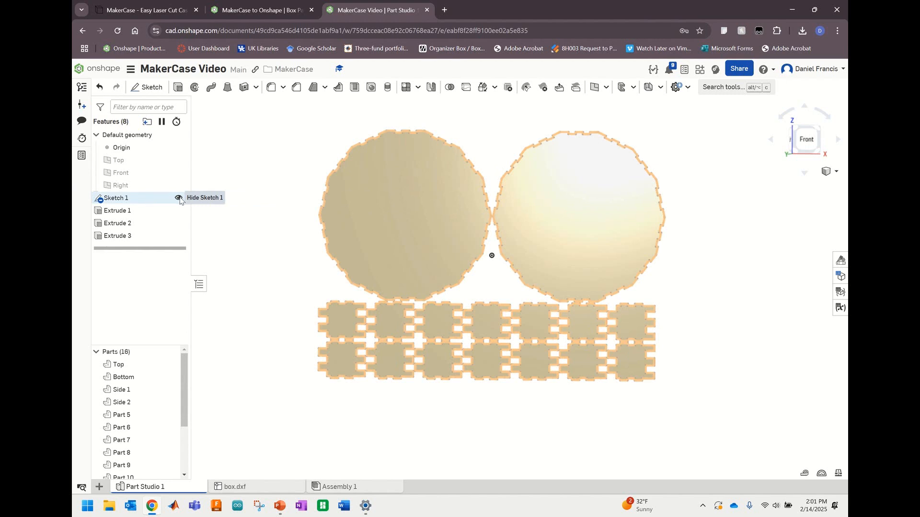
pyautogui.click(179, 198)
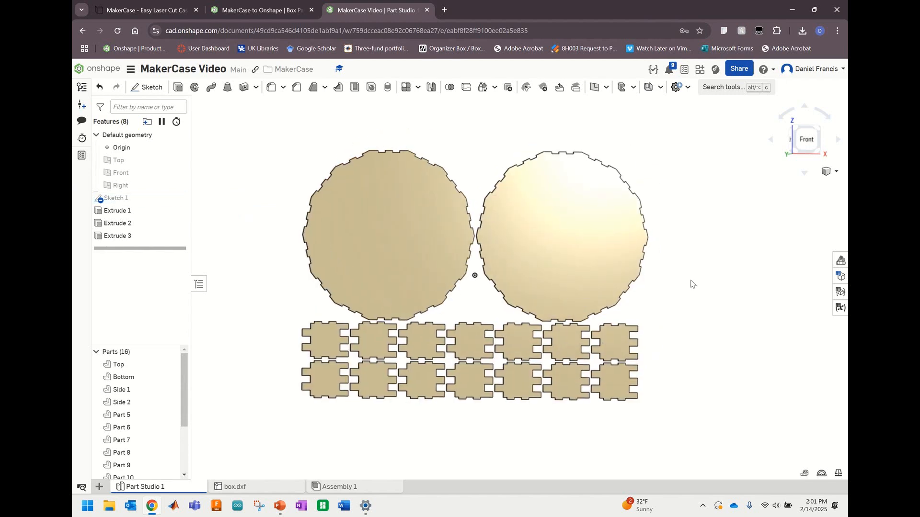
pyautogui.moveTo(671, 319)
pyautogui.mouseDown(button='right')
pyautogui.moveTo(697, 333)
pyautogui.moveTo(691, 323)
pyautogui.moveTo(674, 329)
pyautogui.mouseUp(button='right')
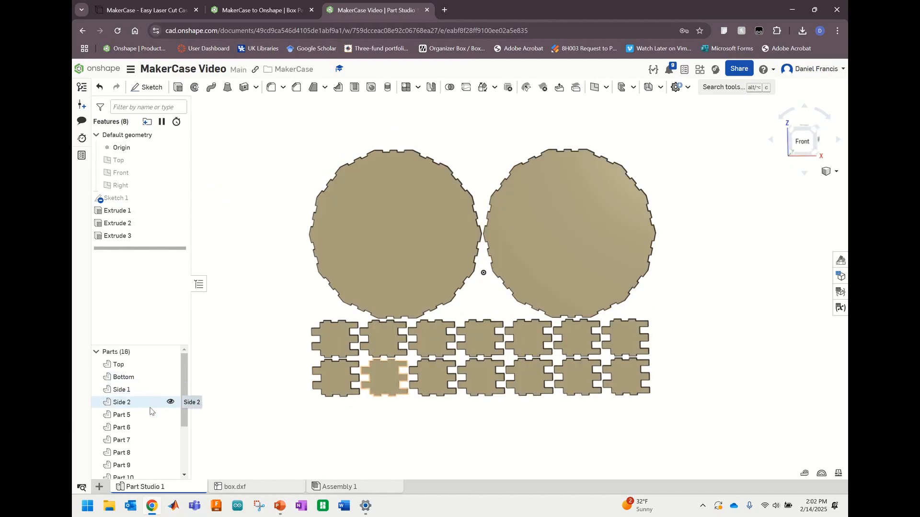
# - Switch to the MakerCase to Onshape document, dismiss its notifications and review its list of side parts
pyautogui.scroll(-4, 146, 412)
pyautogui.scroll(4, 141, 411)
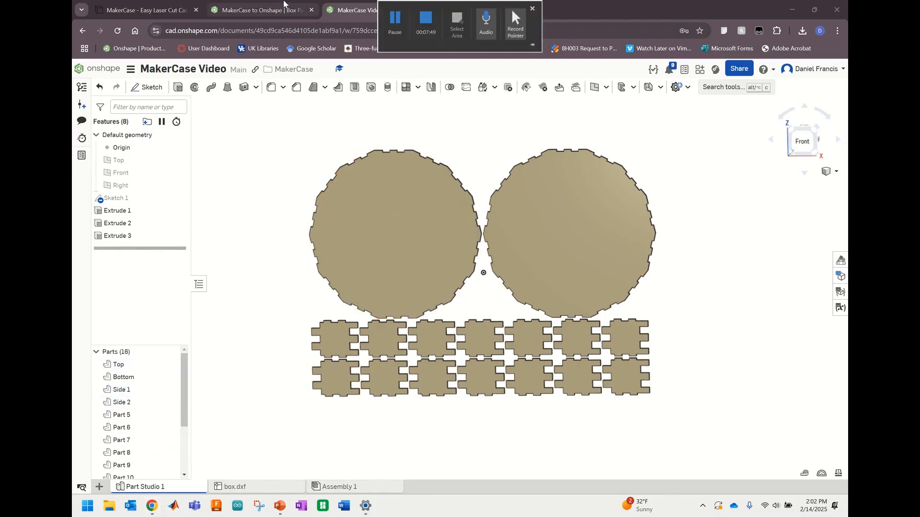
pyautogui.click(269, 10)
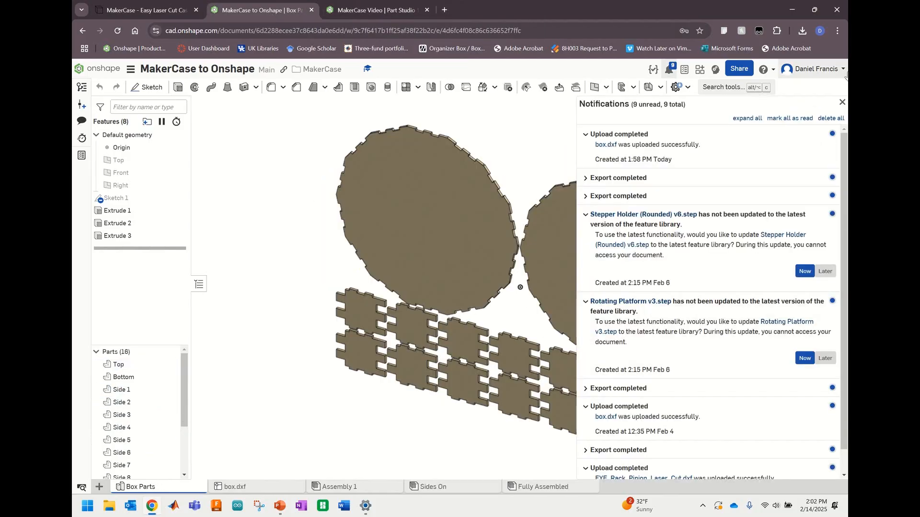
pyautogui.click(842, 102)
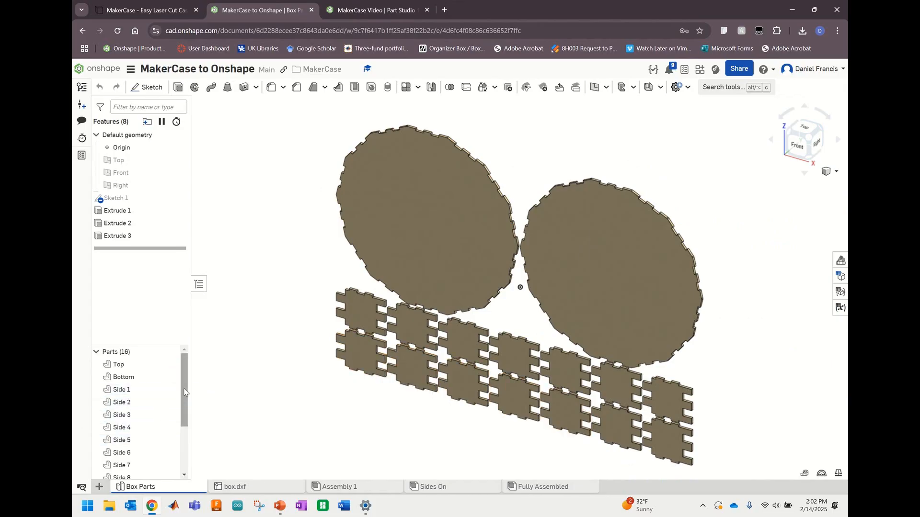
pyautogui.moveTo(185, 392); pyautogui.dragTo(185, 435)
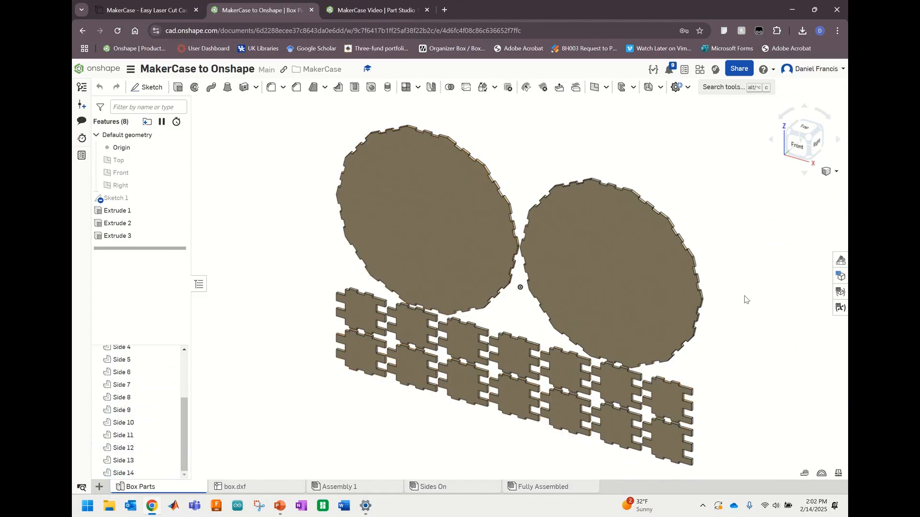
# - Face the parts from the front and start a new sketch on the front face of the left 14-sided panel
pyautogui.hotkey('shift', '1')
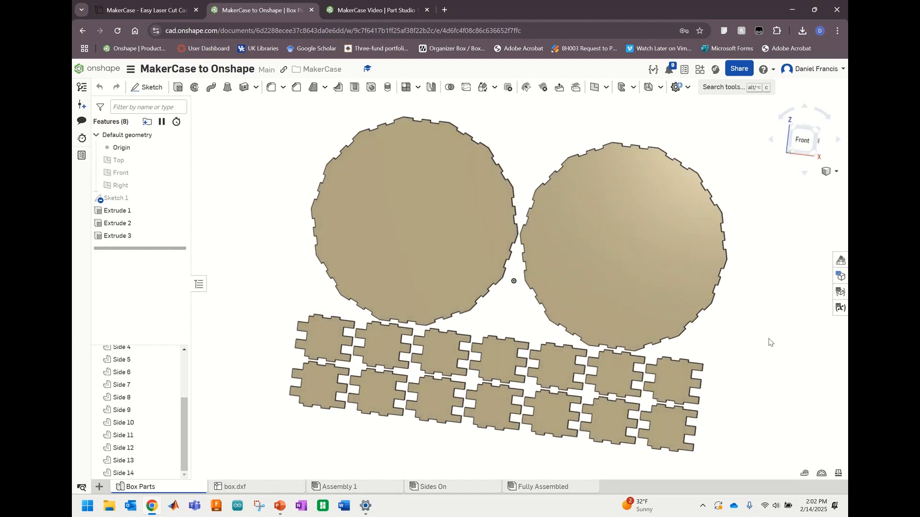
pyautogui.click(810, 143)
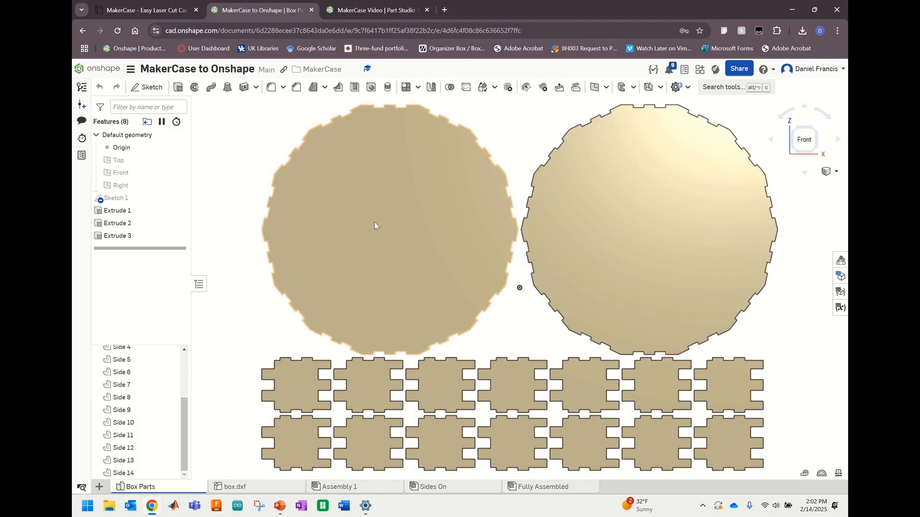
pyautogui.click(146, 87)
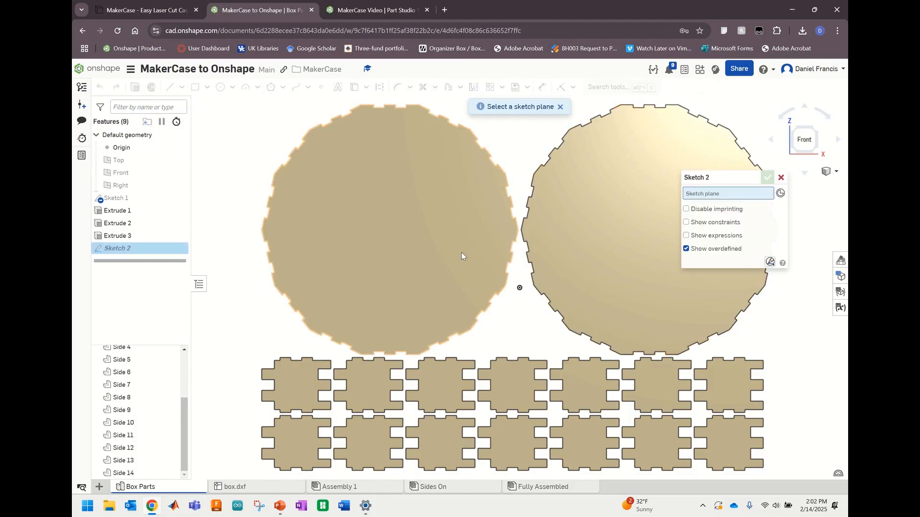
pyautogui.click(403, 236)
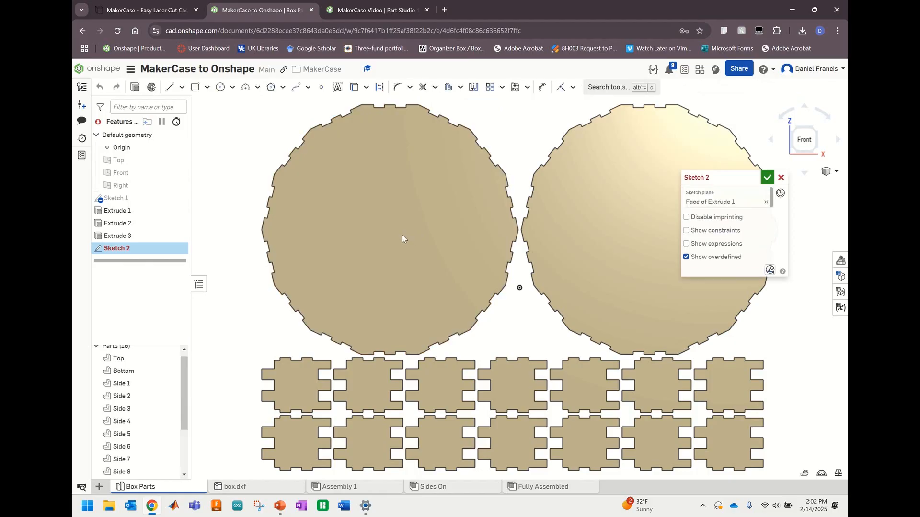
# - Sketch a vertical line about 10.24 in long across the 14-sided panel, from the top edge's midpoint to the bottom edge's midpoint
pyautogui.click(221, 88)
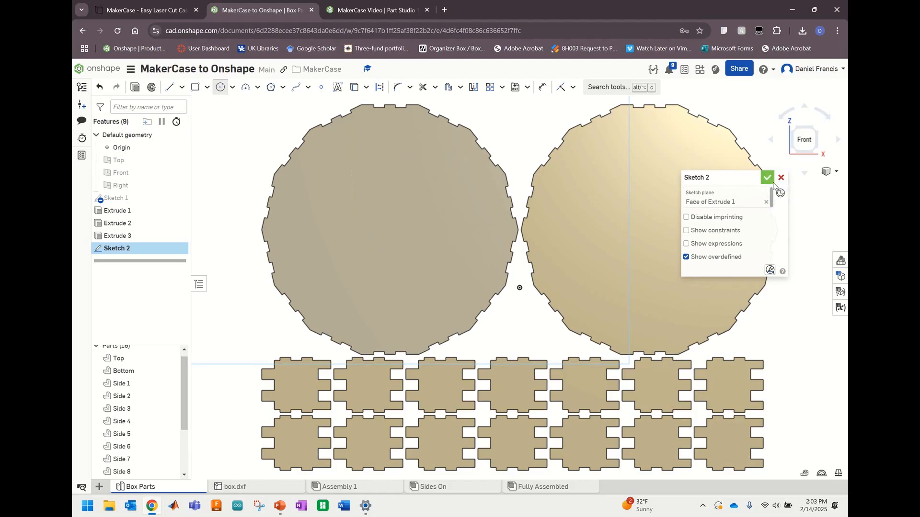
pyautogui.click(174, 92)
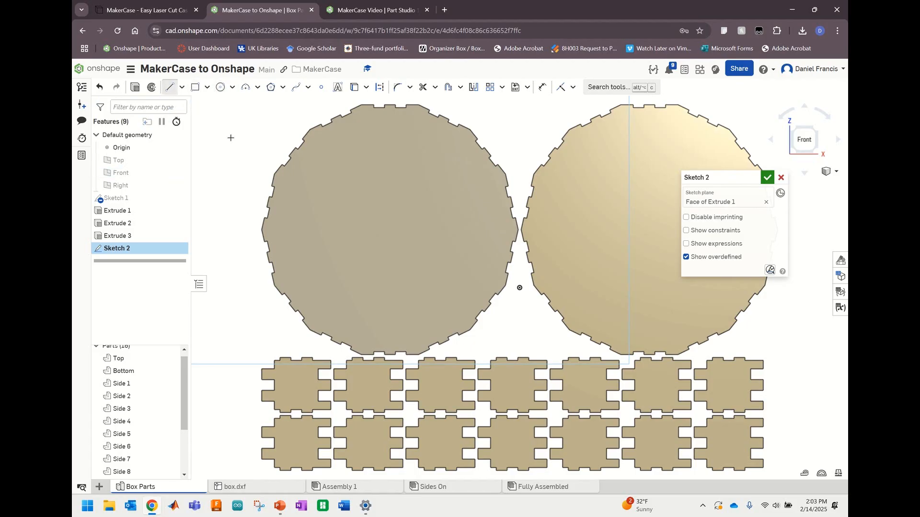
pyautogui.scroll(2, 386, 106)
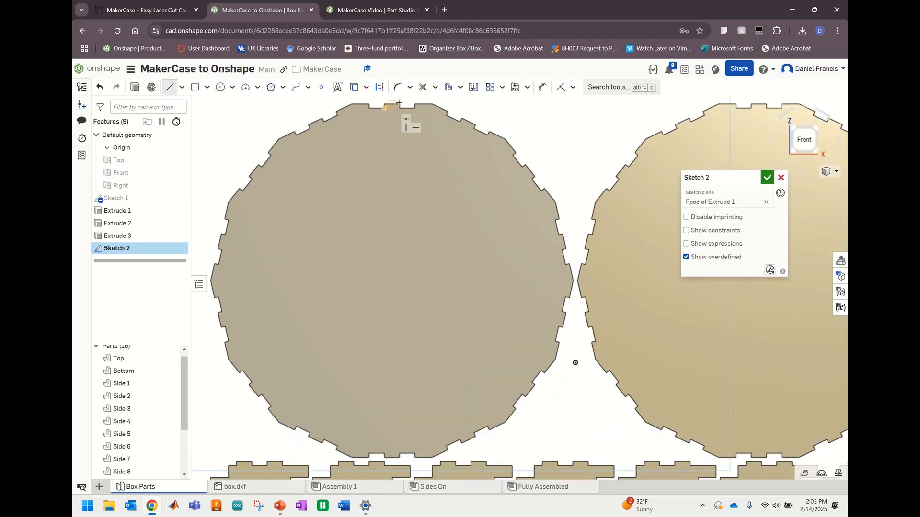
pyautogui.click(393, 105)
pyautogui.scroll(2, 392, 111)
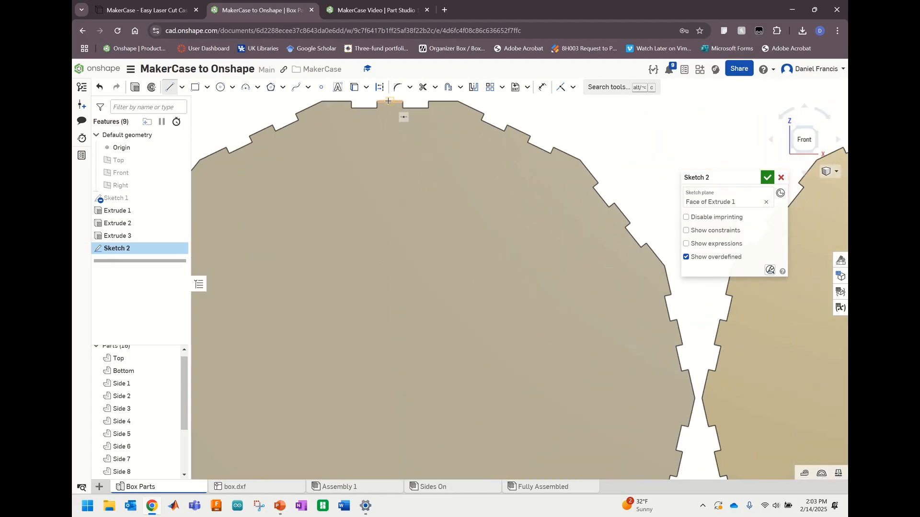
pyautogui.scroll(-3, 389, 101)
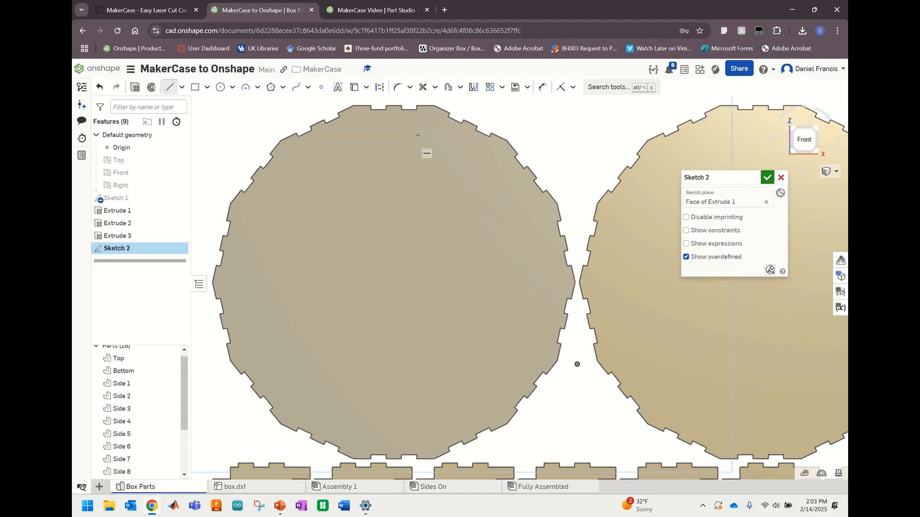
pyautogui.click(403, 99)
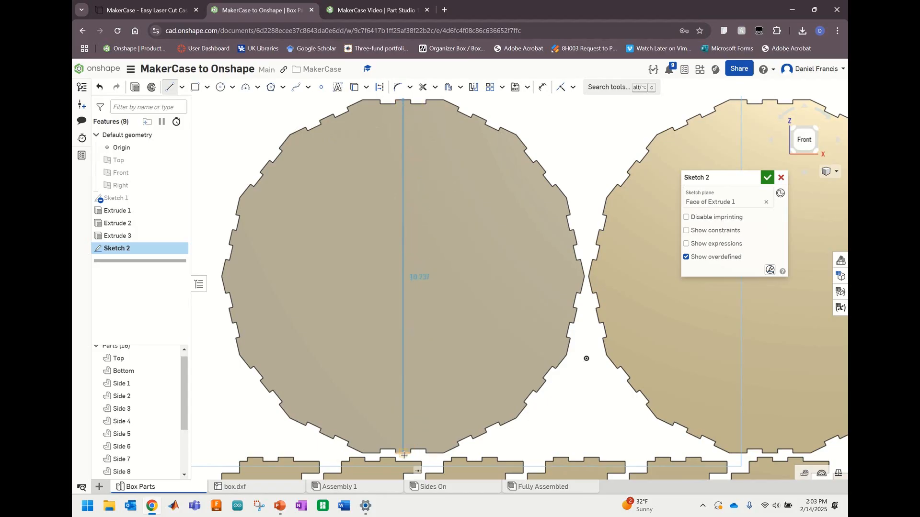
pyautogui.scroll(2, 404, 453)
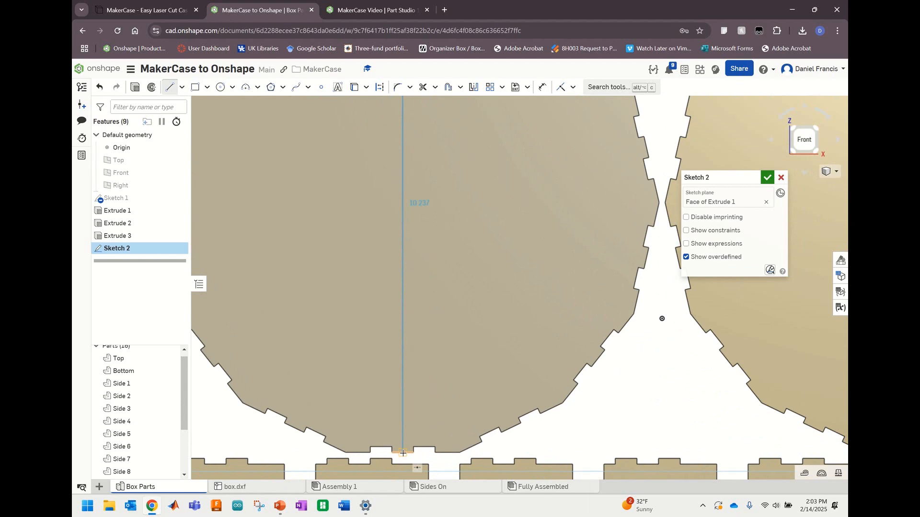
pyautogui.scroll(-2, 403, 452)
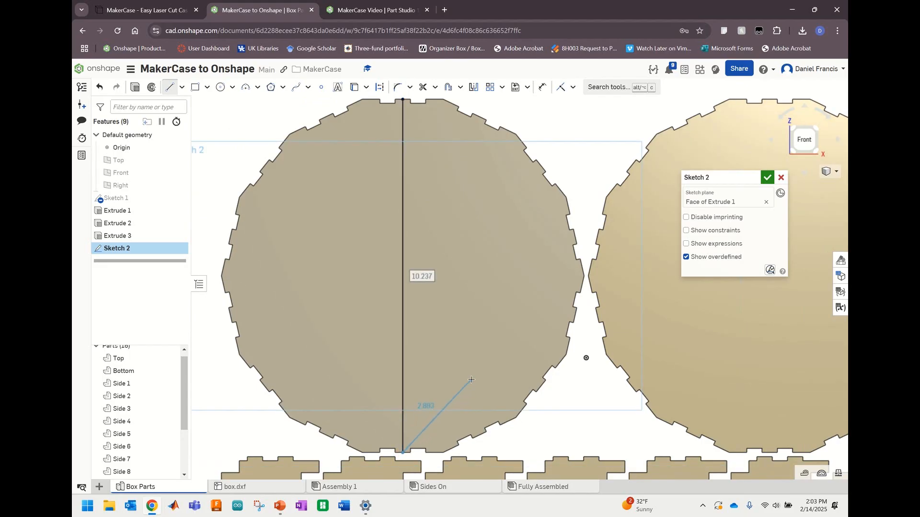
pyautogui.press('Escape')
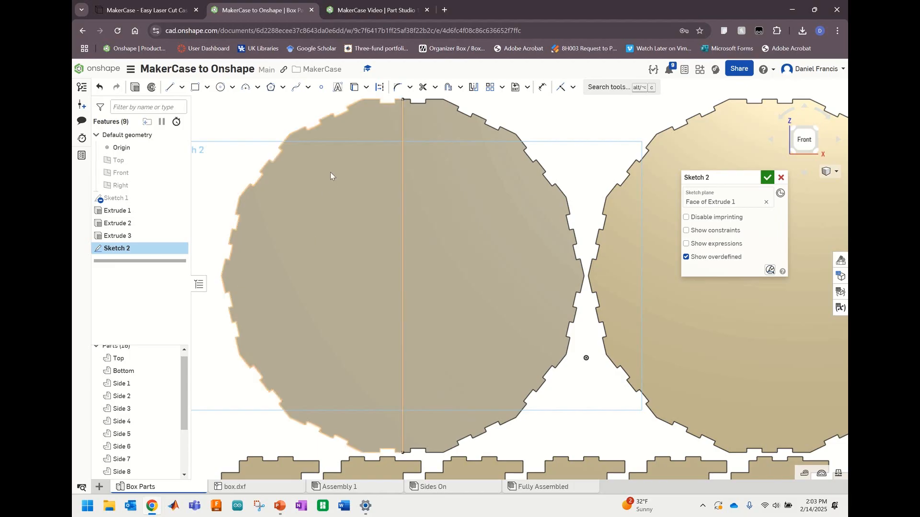
# - Sketch a horizontal line across the 14-sided panel from its leftmost corner to its rightmost corner, crossing the vertical line
pyautogui.click(169, 87)
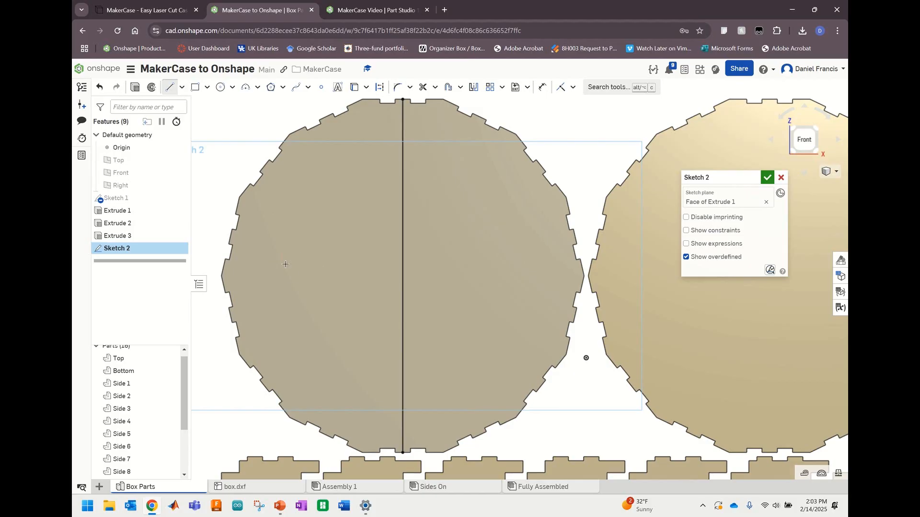
pyautogui.click(222, 278)
pyautogui.scroll(5, 221, 278)
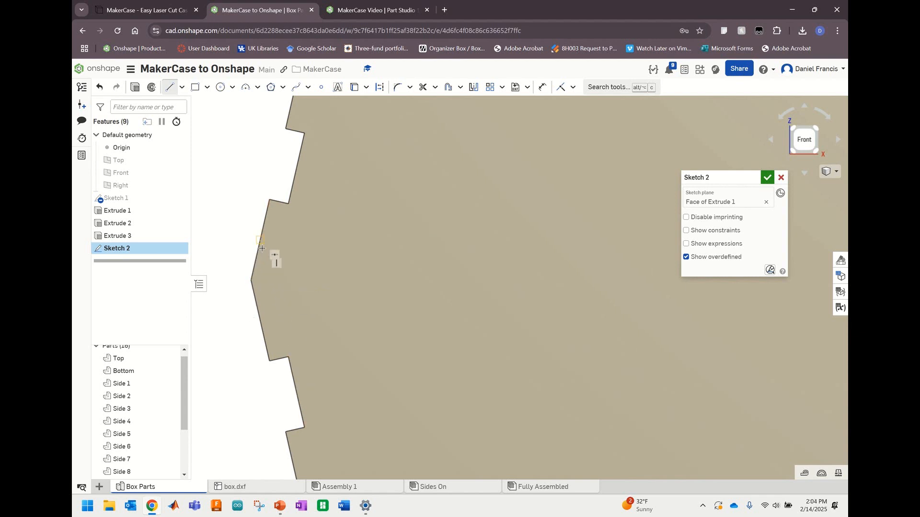
pyautogui.scroll(3, 249, 281)
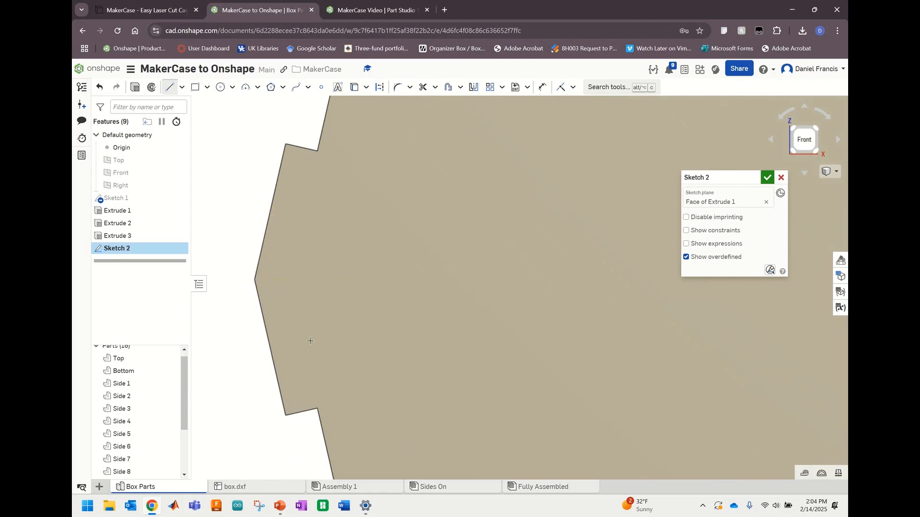
pyautogui.click(256, 281)
pyautogui.scroll(-5, 422, 302)
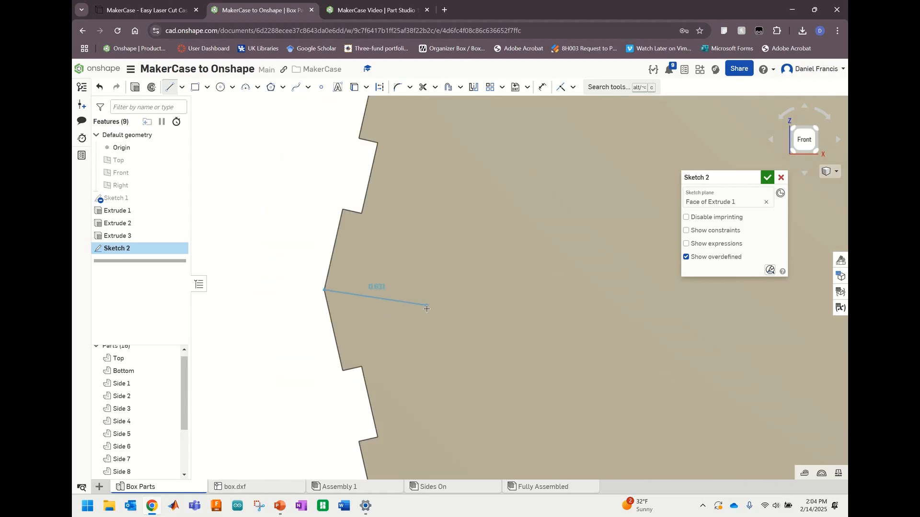
pyautogui.scroll(4, 555, 292)
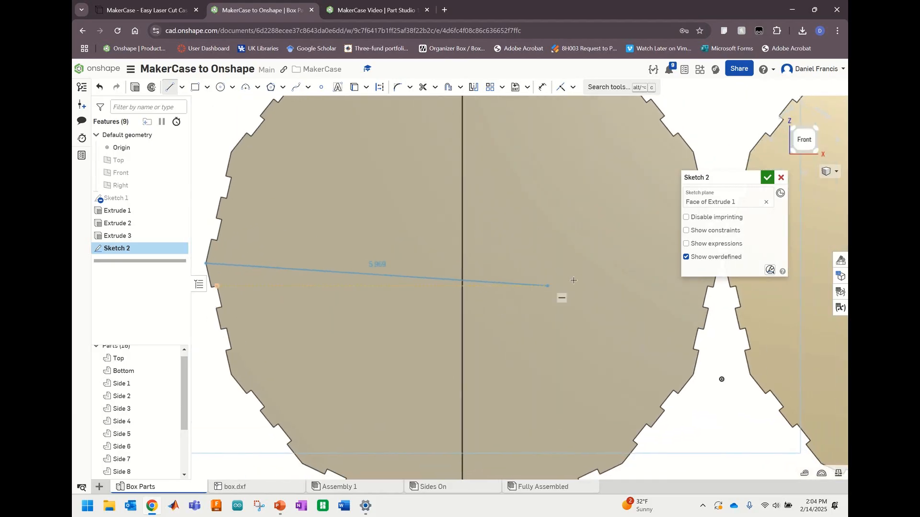
pyautogui.scroll(1, 608, 262)
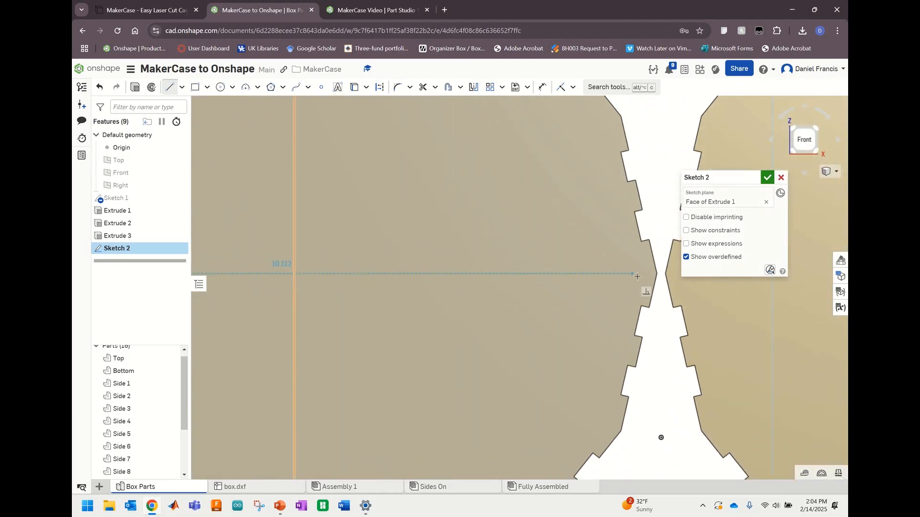
pyautogui.scroll(2, 644, 277)
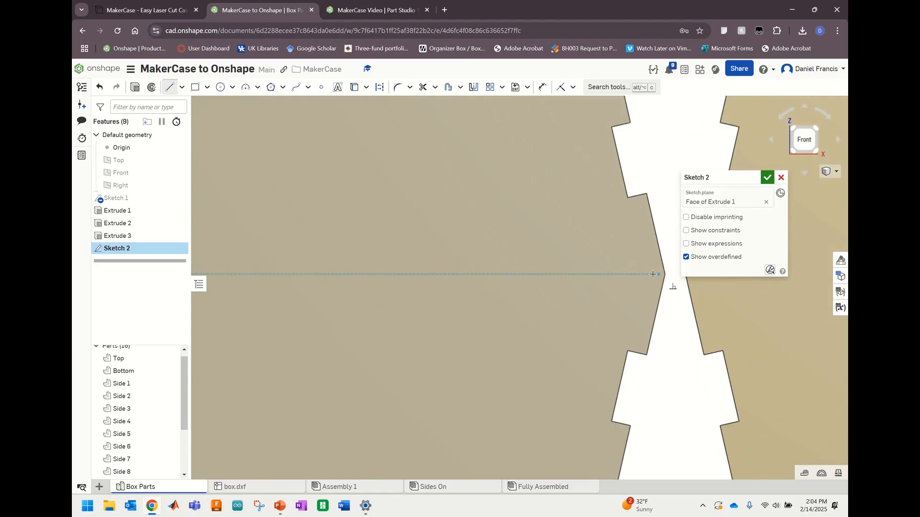
pyautogui.scroll(1, 670, 275)
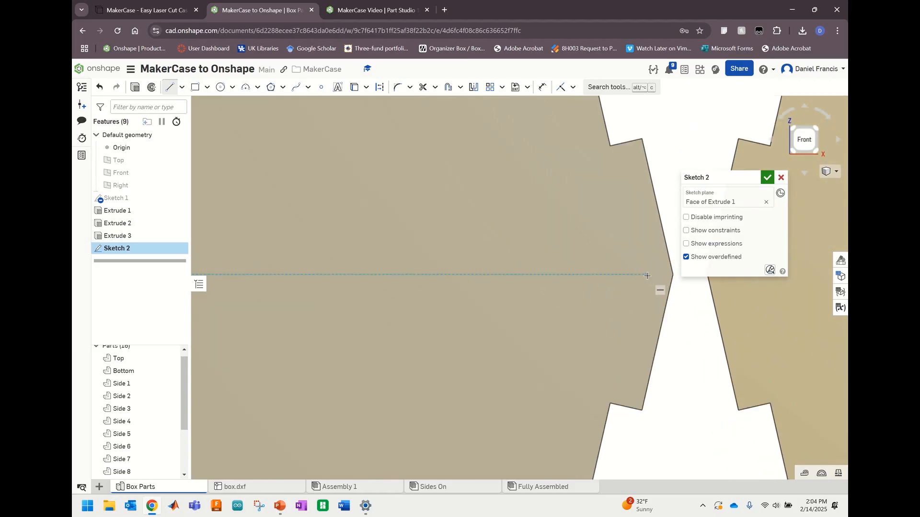
pyautogui.click(672, 275)
pyautogui.scroll(-3, 599, 289)
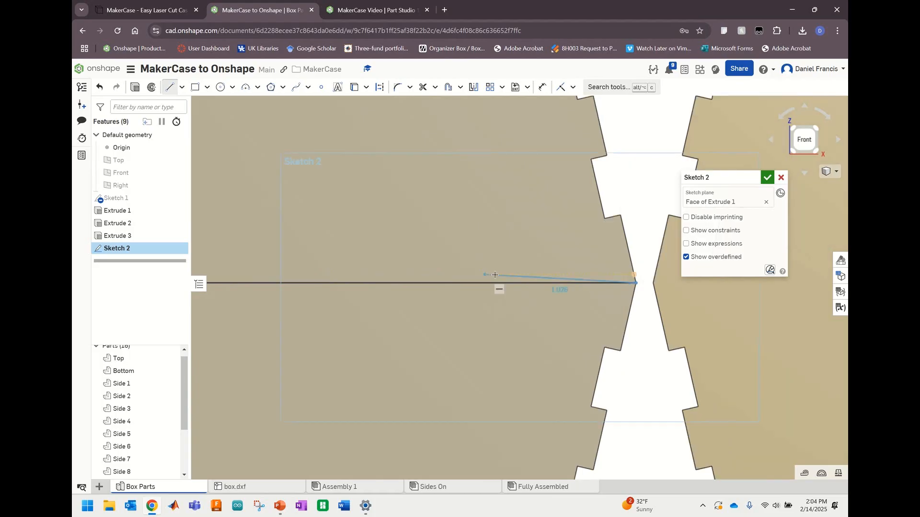
pyautogui.scroll(-4, 495, 275)
pyautogui.press('Escape')
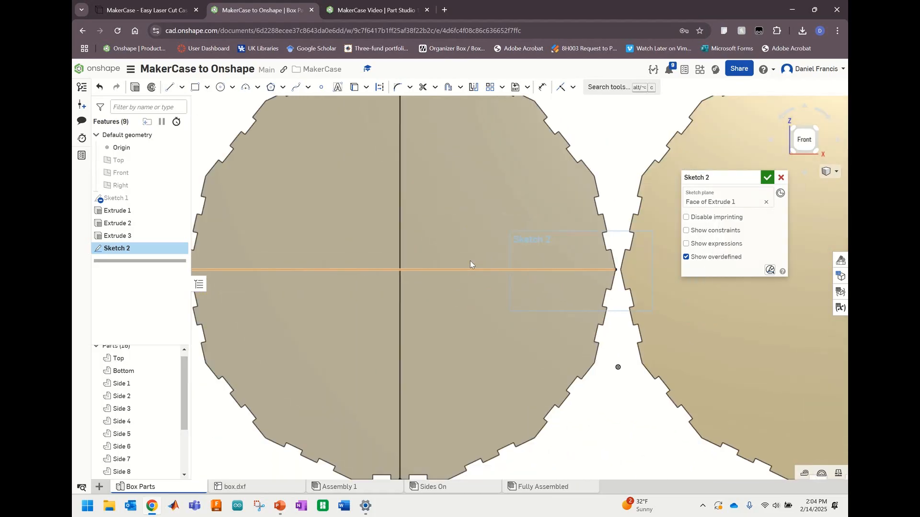
# - Sketch a 1.5 in diameter circle centred where the two reference lines cross, and finish the sketch
pyautogui.scroll(-1, 453, 257)
pyautogui.moveTo(435, 248)
pyautogui.mouseDown(button='middle')
pyautogui.moveTo(457, 252)
pyautogui.moveTo(457, 284)
pyautogui.mouseUp(button='middle')
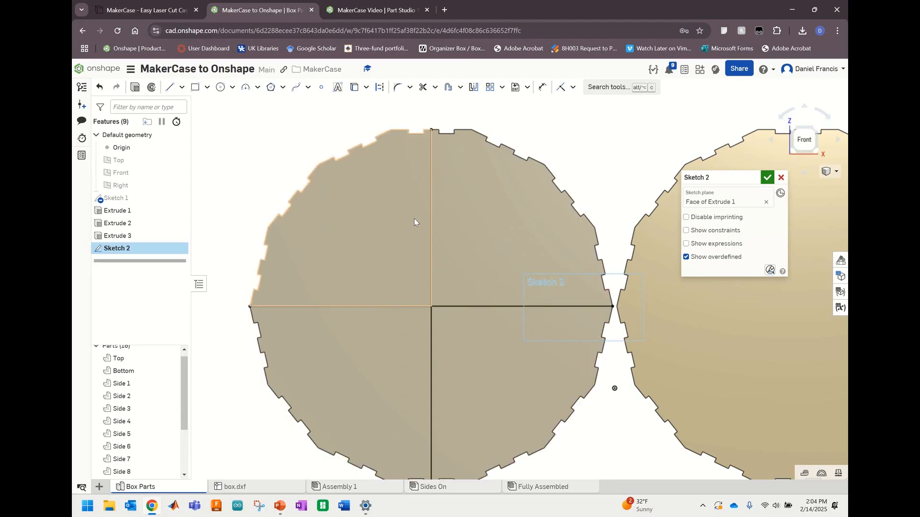
pyautogui.click(220, 89)
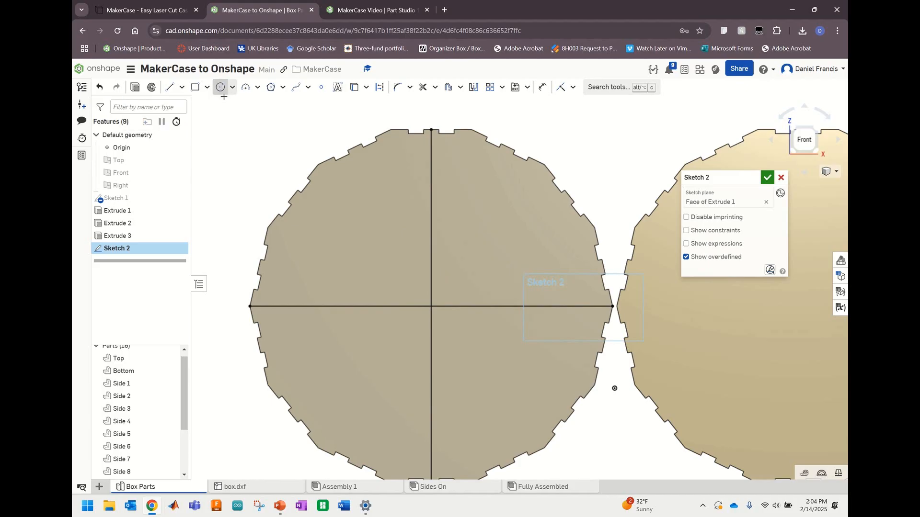
pyautogui.click(431, 306)
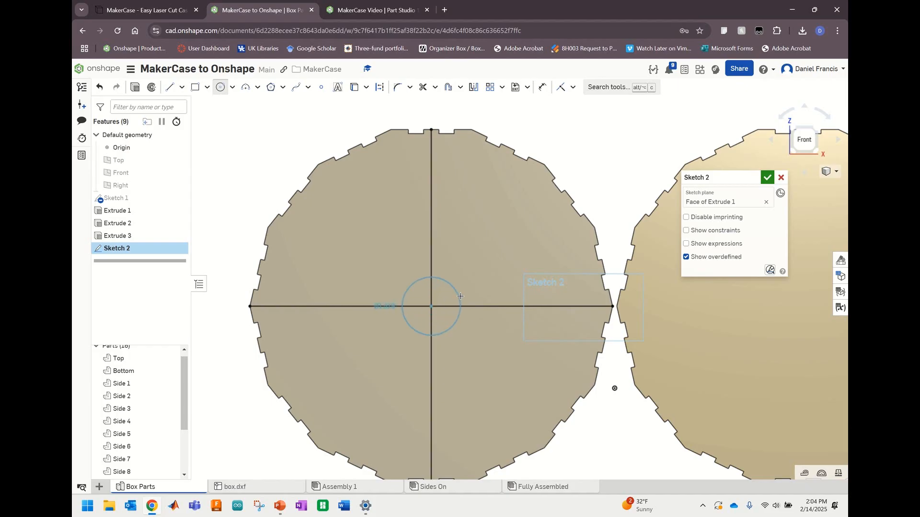
pyautogui.click(483, 285)
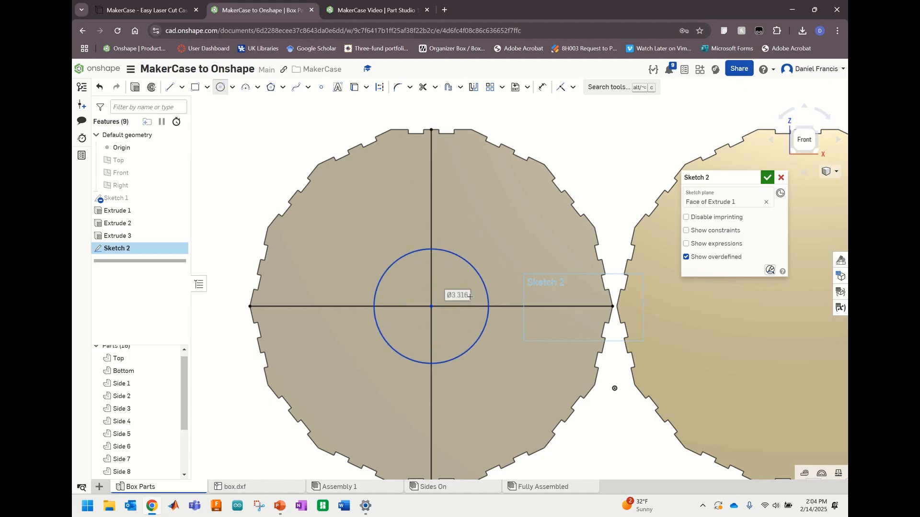
pyautogui.write('1.5')
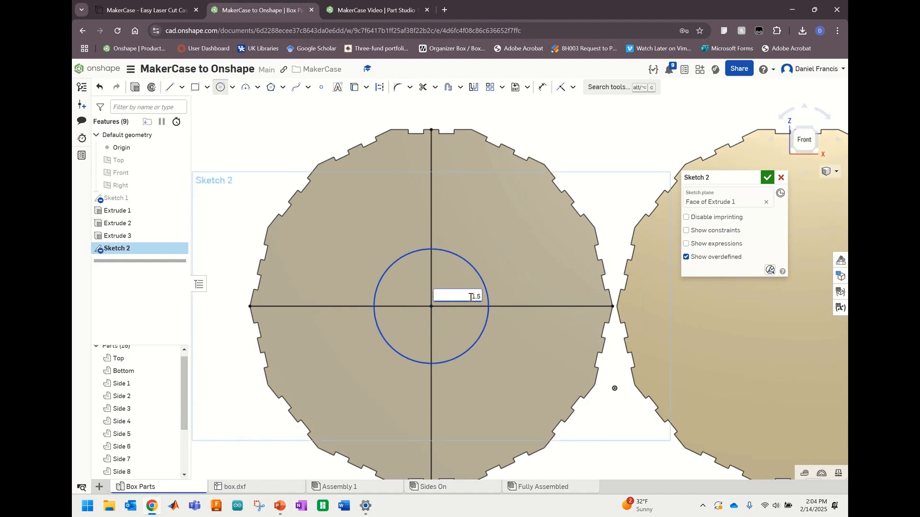
pyautogui.press('Return')
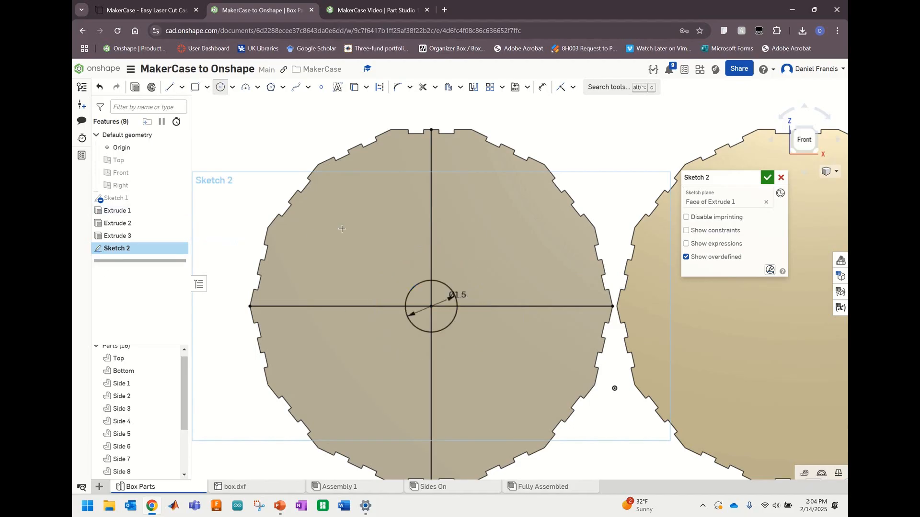
pyautogui.click(768, 180)
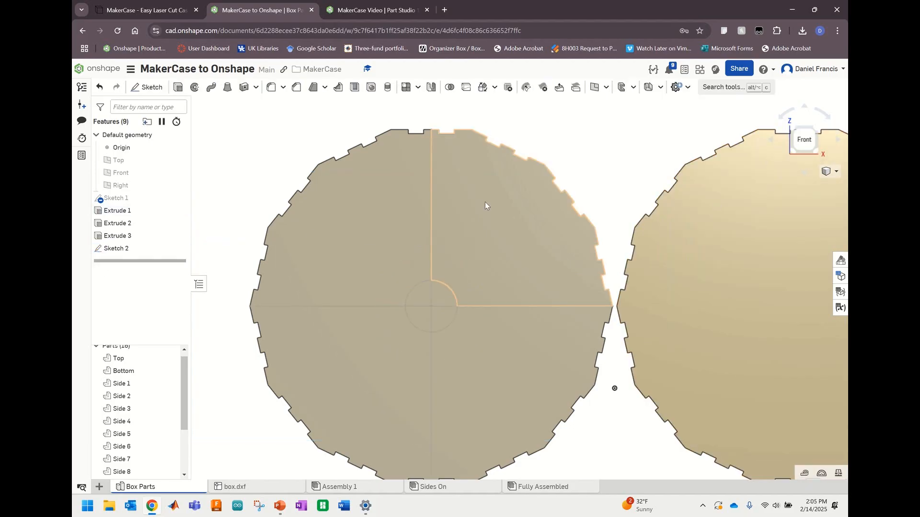
# - Extrude all four quarters of the circle as a blind 1 in Remove cut to make a hole through the Top panel
pyautogui.click(181, 92)
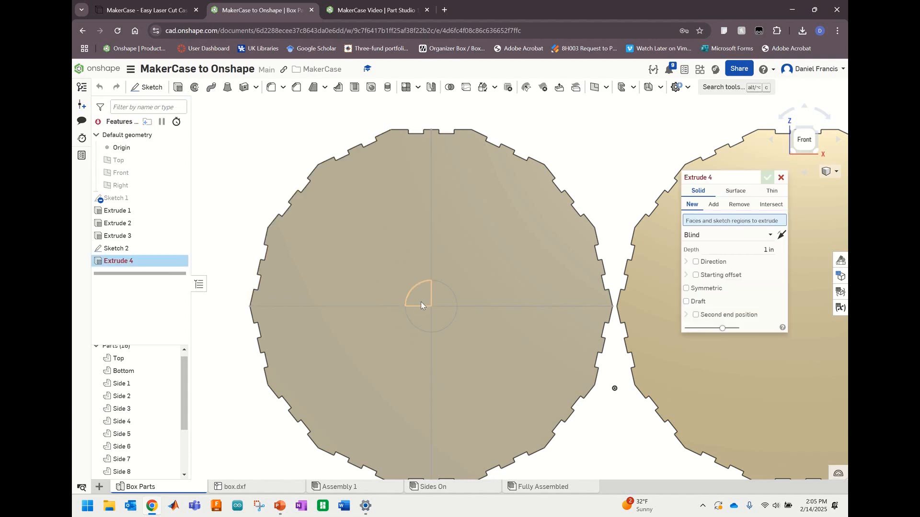
pyautogui.click(420, 300)
pyautogui.scroll(3, 444, 297)
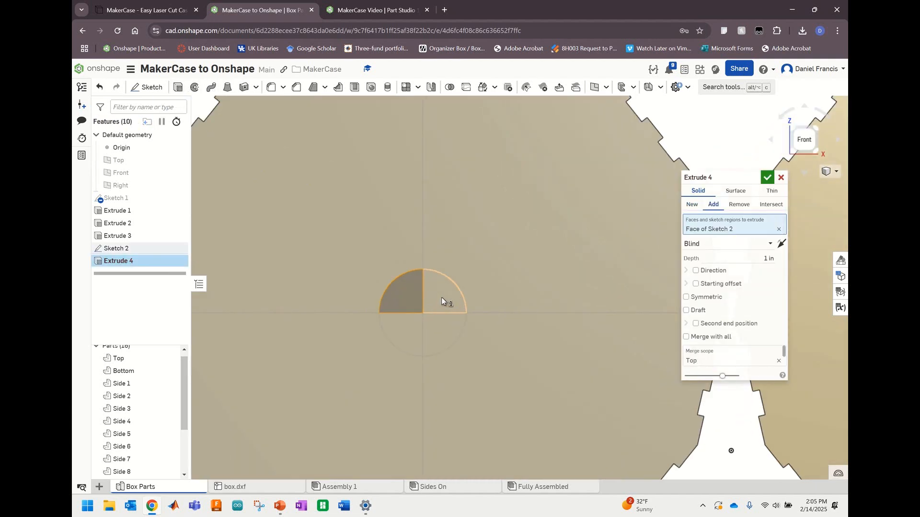
pyautogui.click(441, 297)
pyautogui.click(436, 327)
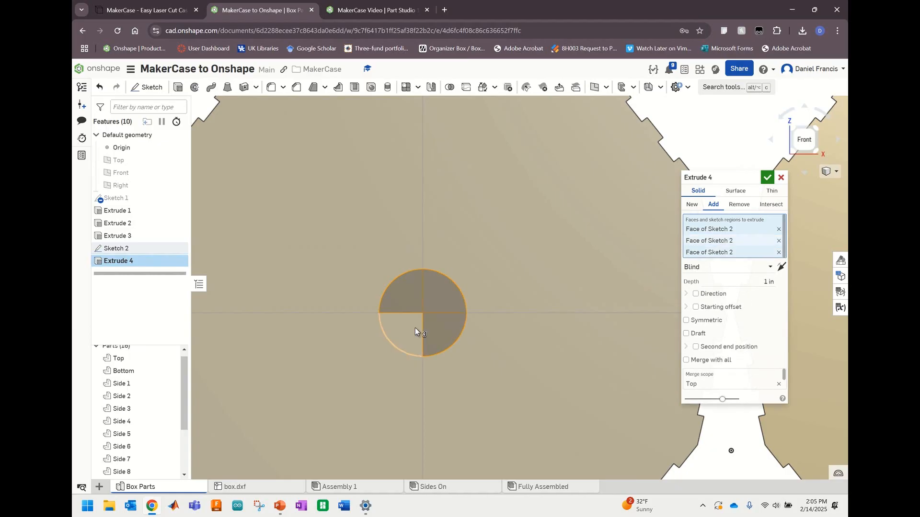
pyautogui.click(415, 328)
pyautogui.scroll(-2, 476, 315)
pyautogui.moveTo(624, 459); pyautogui.dragTo(639, 392, button='right')
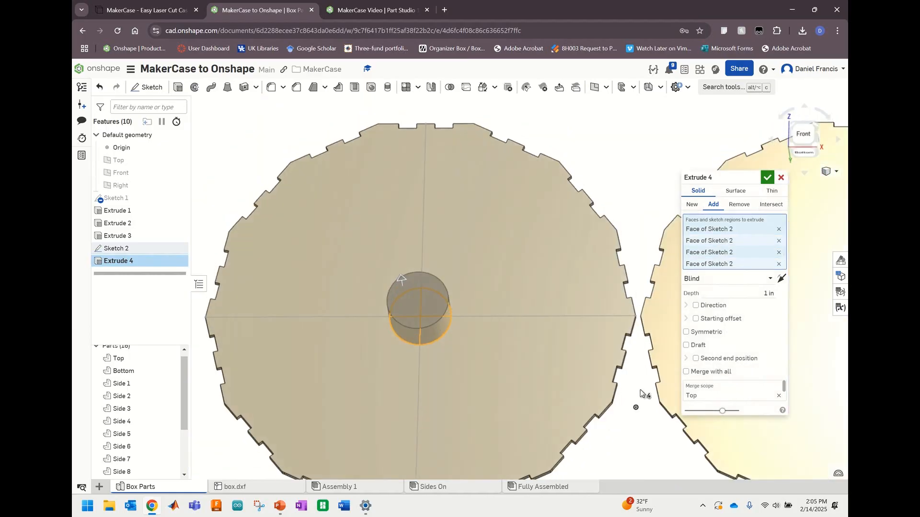
pyautogui.click(739, 205)
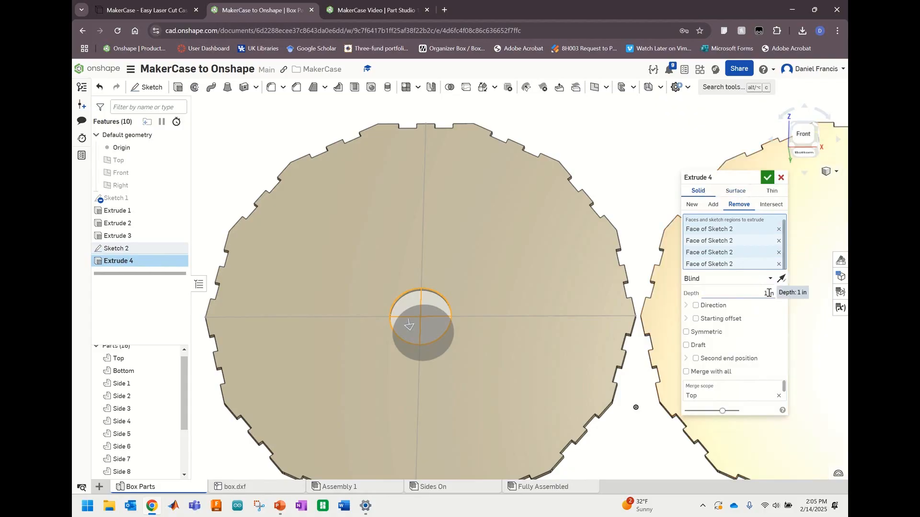
pyautogui.click(767, 177)
# - Inspect the laid-out parts and check the diameter of the centre hole in the Top panel
pyautogui.scroll(-3, 627, 159)
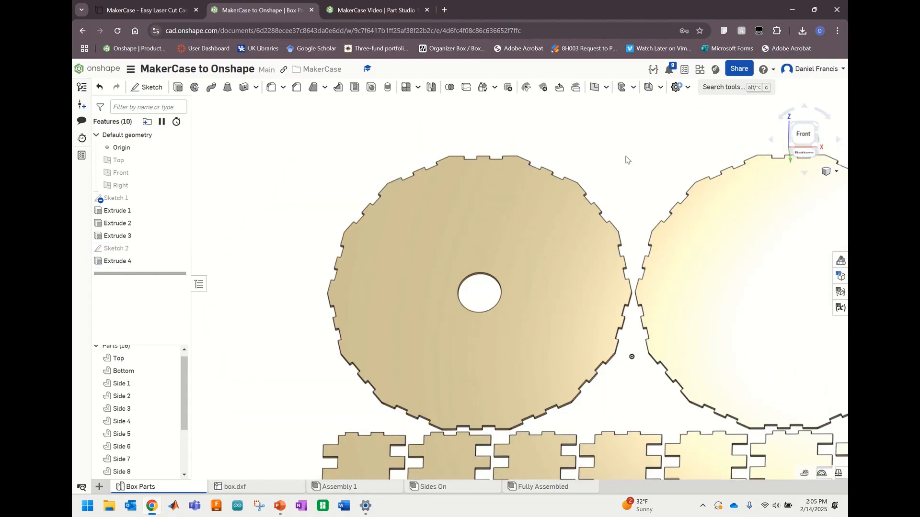
pyautogui.scroll(-2, 627, 159)
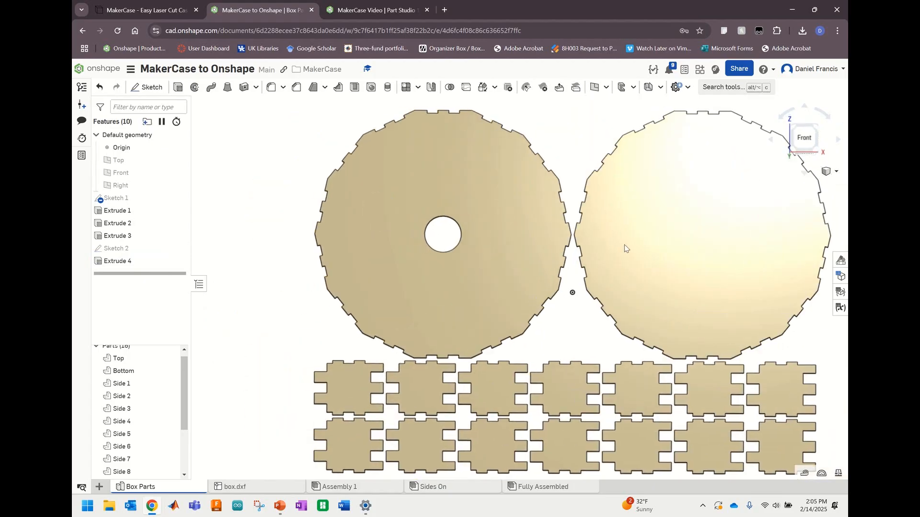
pyautogui.moveTo(624, 244); pyautogui.dragTo(610, 244, button='middle')
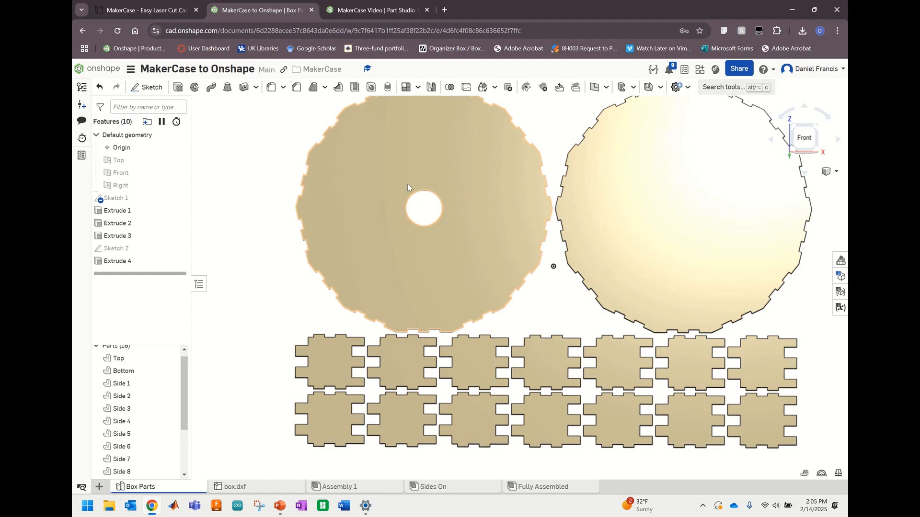
pyautogui.click(436, 218)
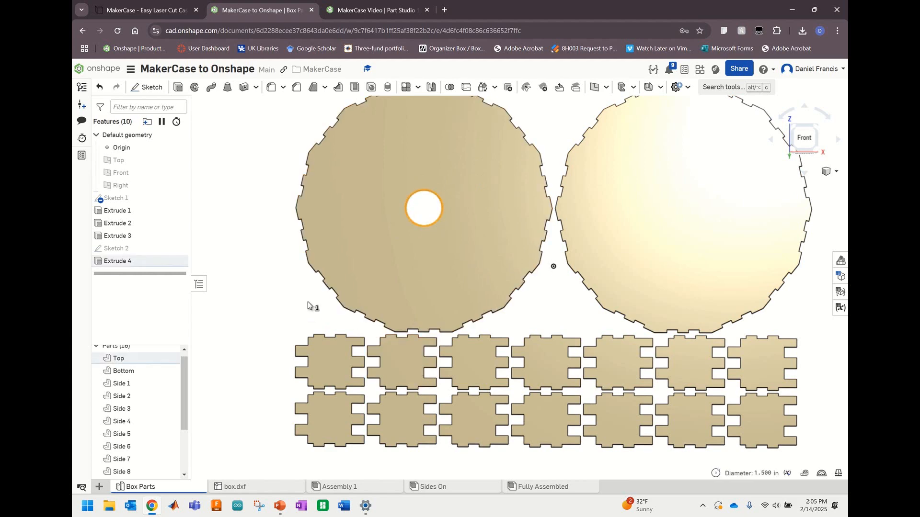
pyautogui.moveTo(402, 295); pyautogui.dragTo(378, 331, button='middle')
pyautogui.scroll(-3, 524, 320)
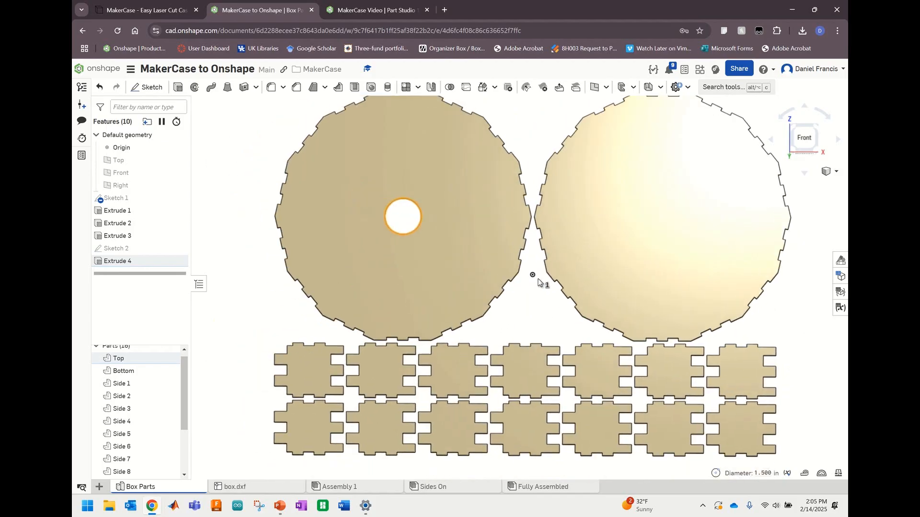
pyautogui.click(281, 301)
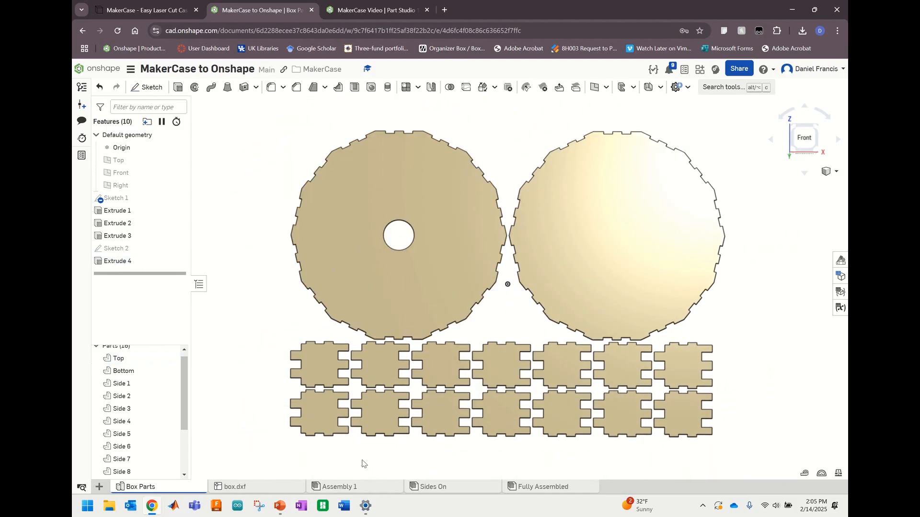
# - Inspect the box and its centre hole in the Fully Assembled assembly, and return to Box Parts
pyautogui.click(537, 487)
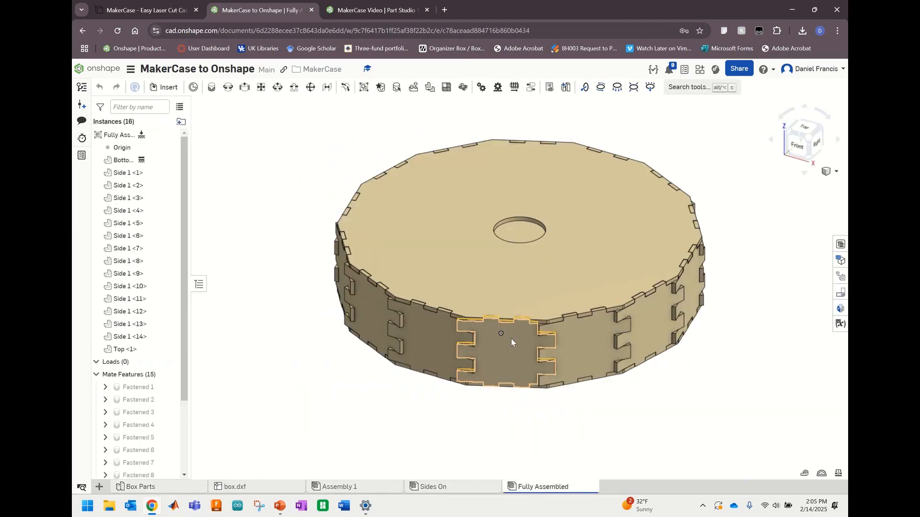
pyautogui.moveTo(715, 343); pyautogui.dragTo(743, 355, button='right')
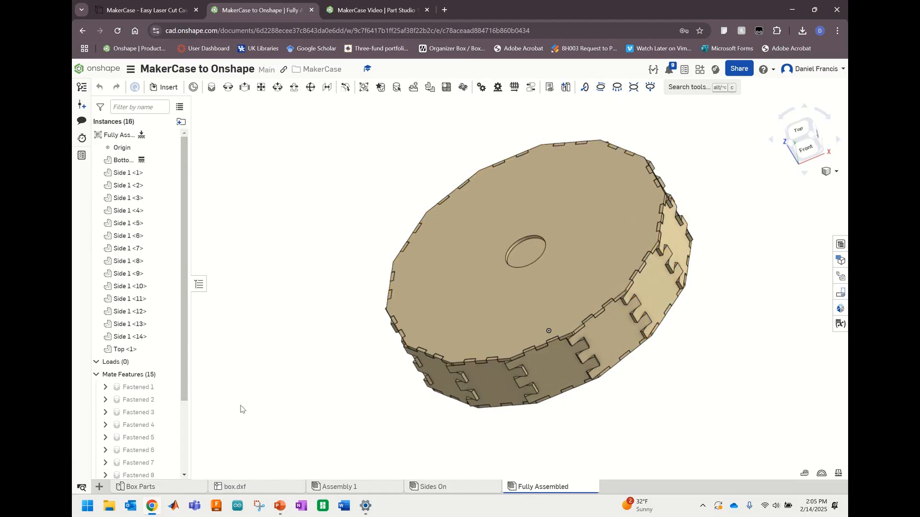
pyautogui.click(166, 488)
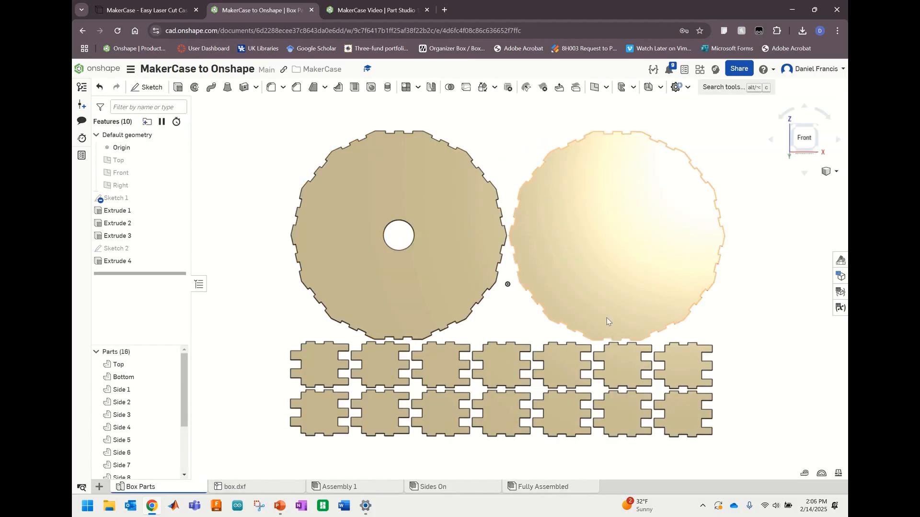
pyautogui.moveTo(591, 311)
pyautogui.mouseDown(button='middle')
pyautogui.moveTo(611, 311)
pyautogui.moveTo(529, 327)
pyautogui.moveTo(546, 330)
pyautogui.mouseUp(button='middle')
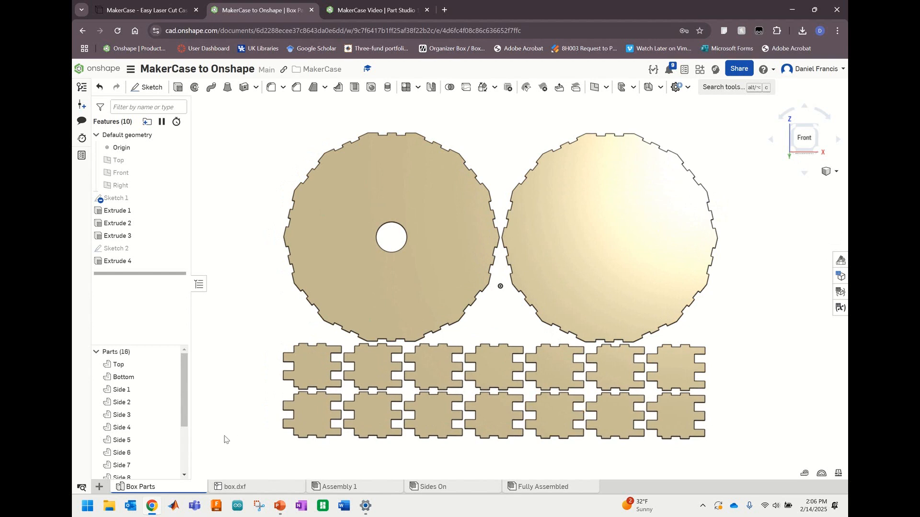
# - Create a drawing from the ANSI_A_INCH.dwt template with no views, and dismiss the initial view insertion
pyautogui.click(101, 489)
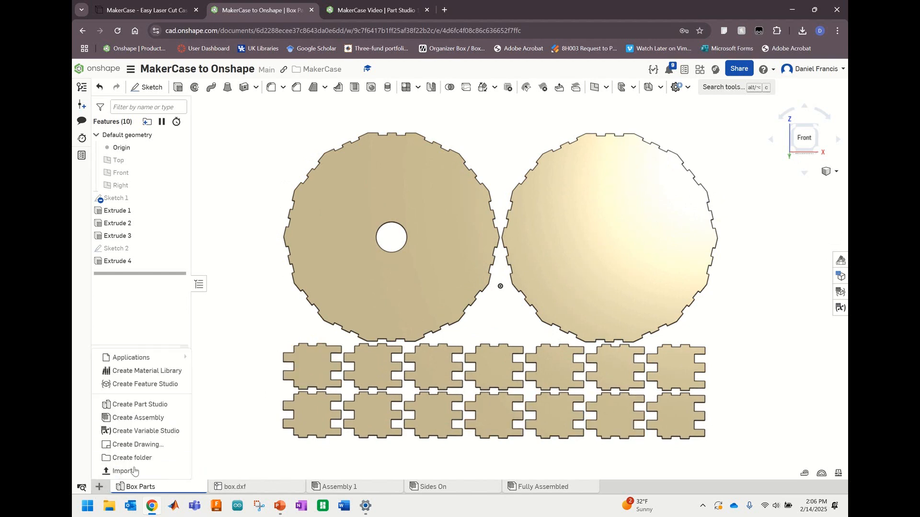
pyautogui.click(150, 445)
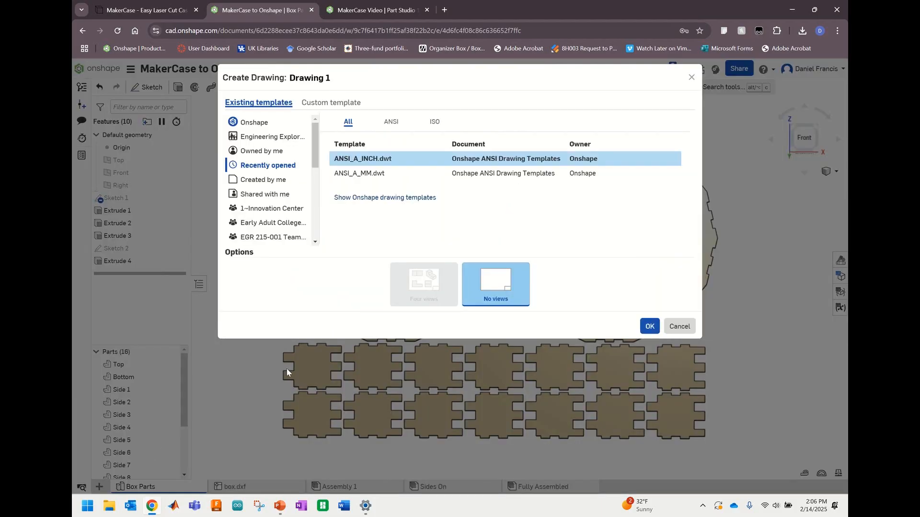
pyautogui.click(378, 163)
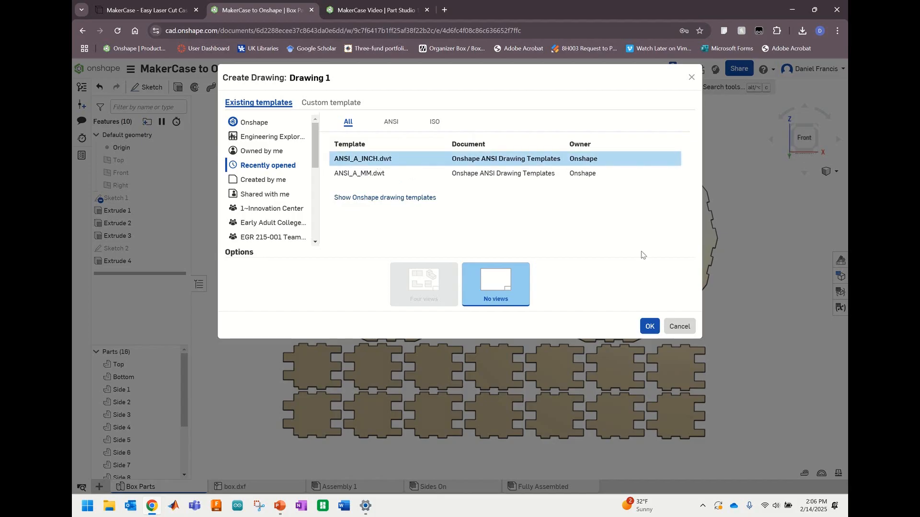
pyautogui.click(651, 328)
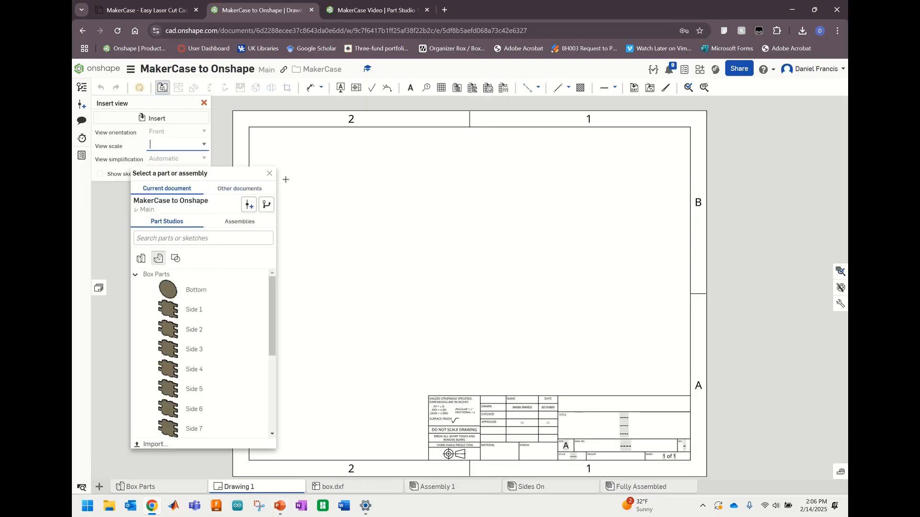
pyautogui.click(270, 174)
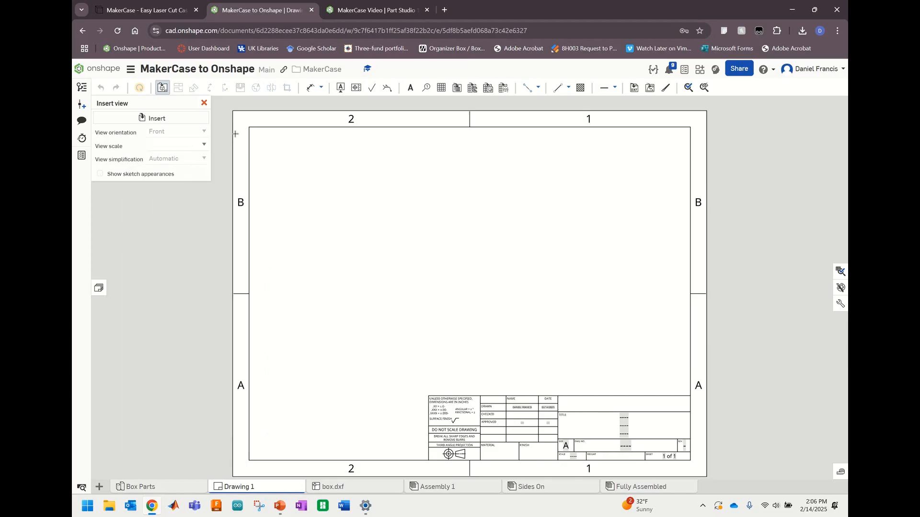
pyautogui.click(204, 103)
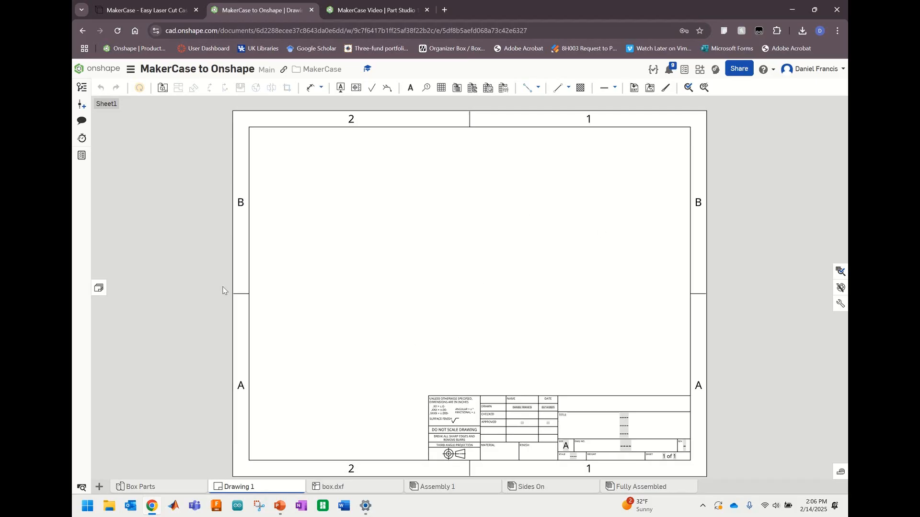
# - Change Sheet1 to a custom size of 24 in wide by 12 in high in its sheet properties
pyautogui.click(99, 288)
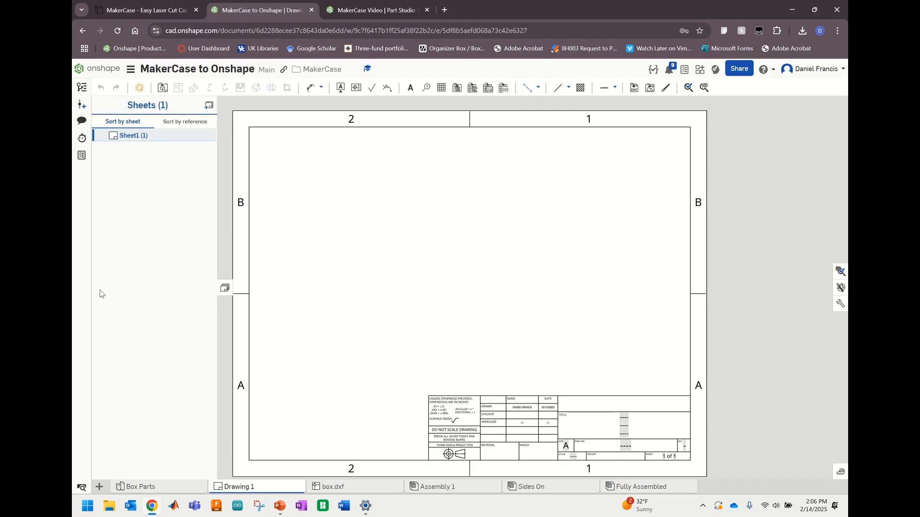
pyautogui.rightClick(135, 139)
pyautogui.click(154, 159)
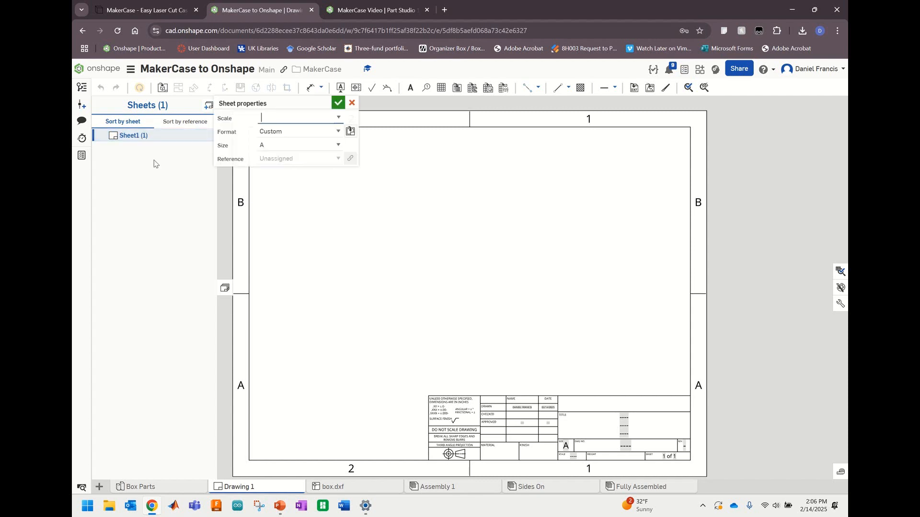
pyautogui.click(286, 146)
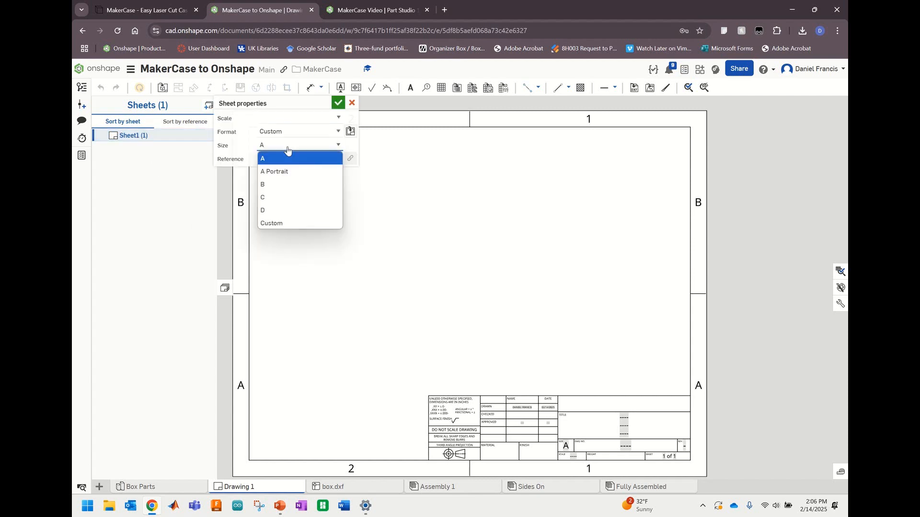
pyautogui.click(283, 224)
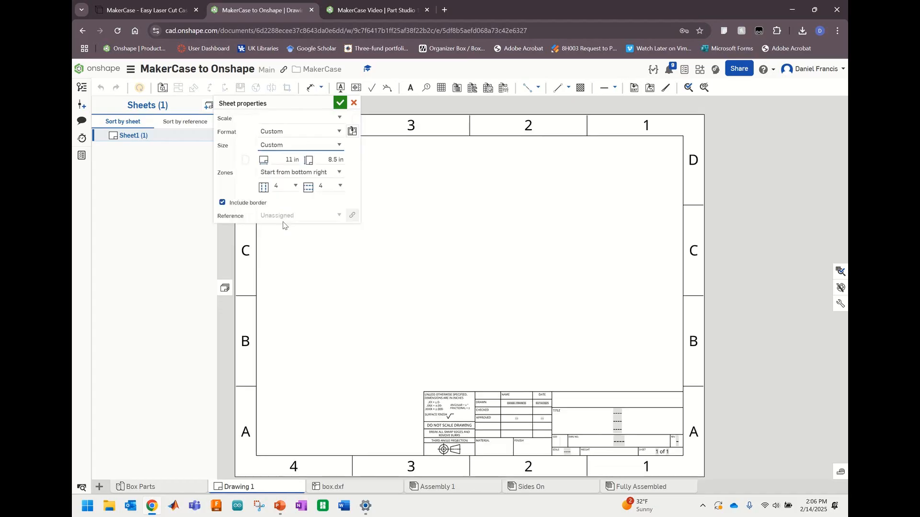
pyautogui.click(291, 159)
pyautogui.write('24')
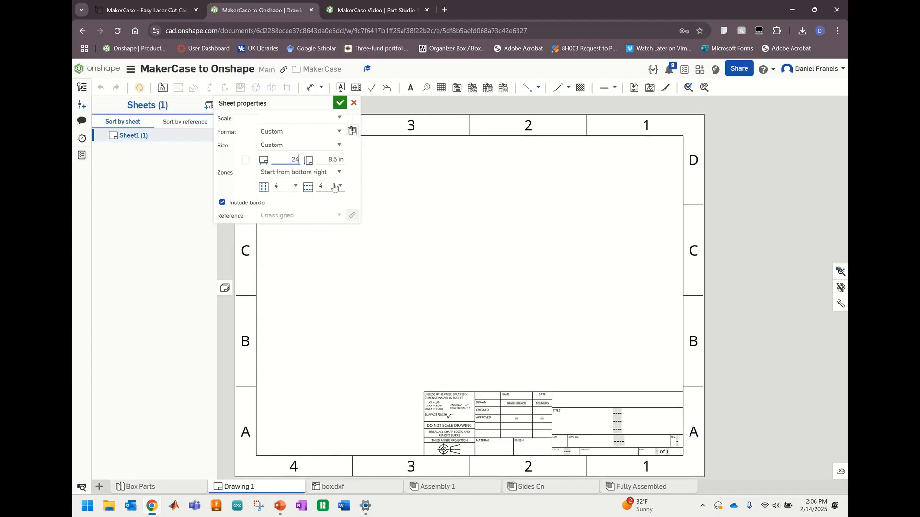
pyautogui.press('Tab')
pyautogui.write('12')
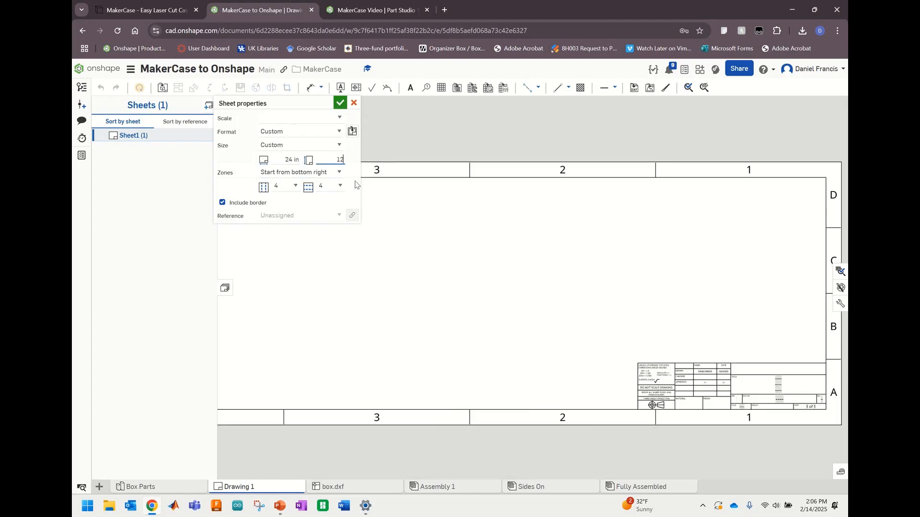
pyautogui.press('Return')
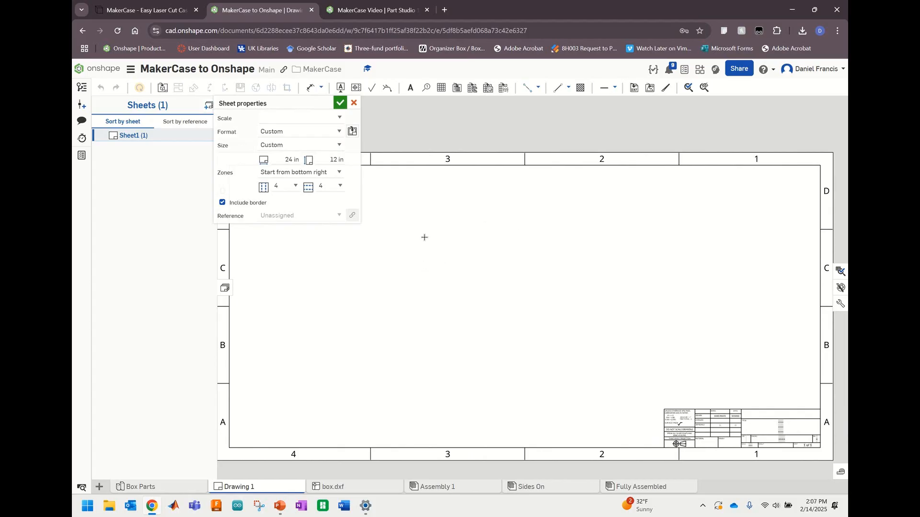
pyautogui.click(340, 103)
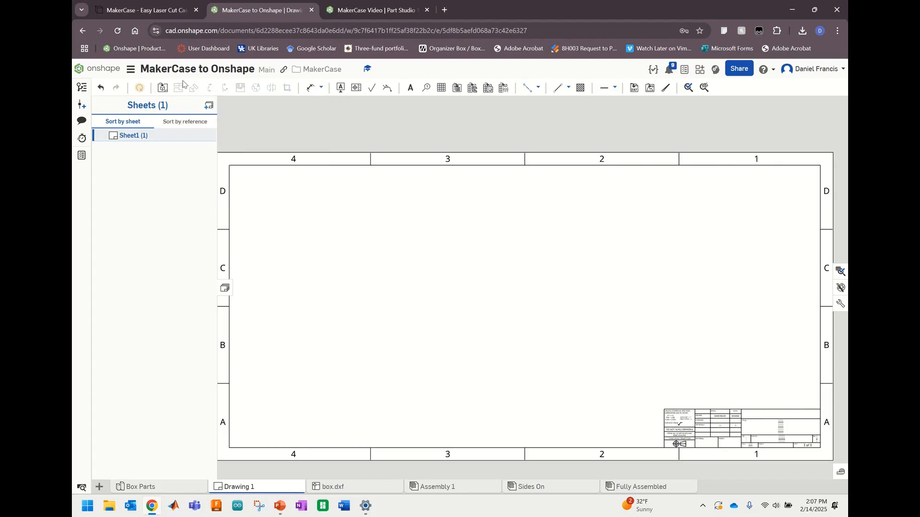
# - Insert a front view of the Bottom part at 1:1 scale in the left half of the sheet, without projected views
pyautogui.click(162, 88)
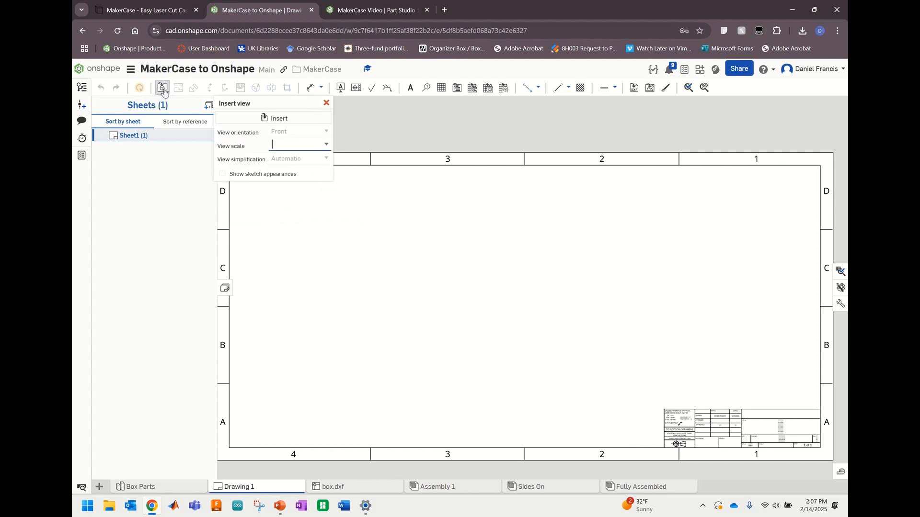
pyautogui.click(280, 120)
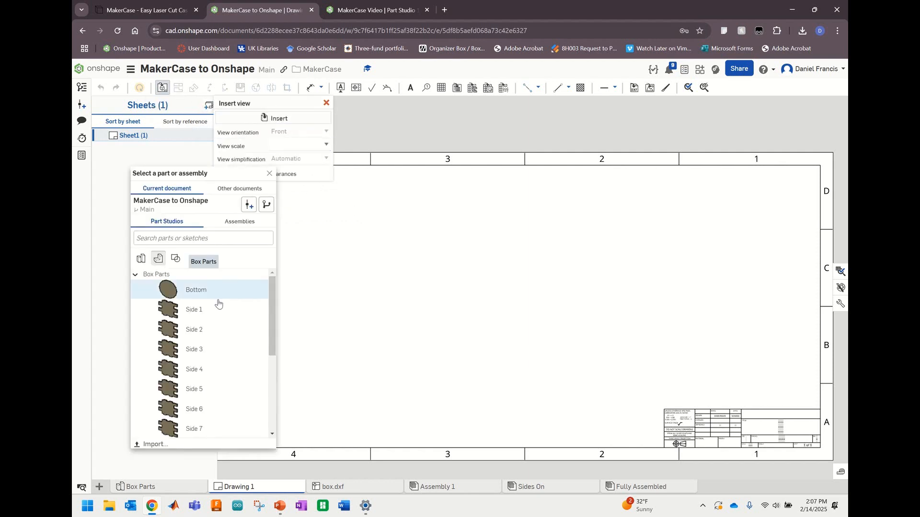
pyautogui.scroll(-5, 247, 300)
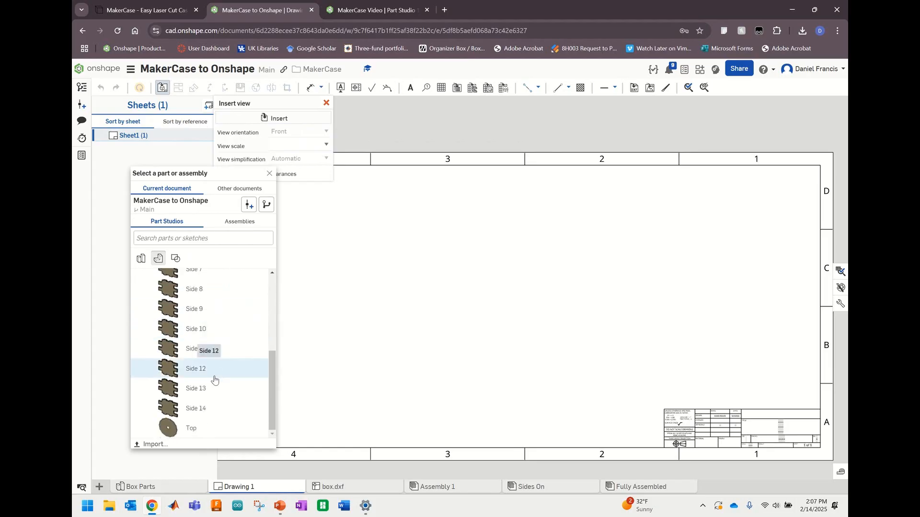
pyautogui.scroll(5, 206, 335)
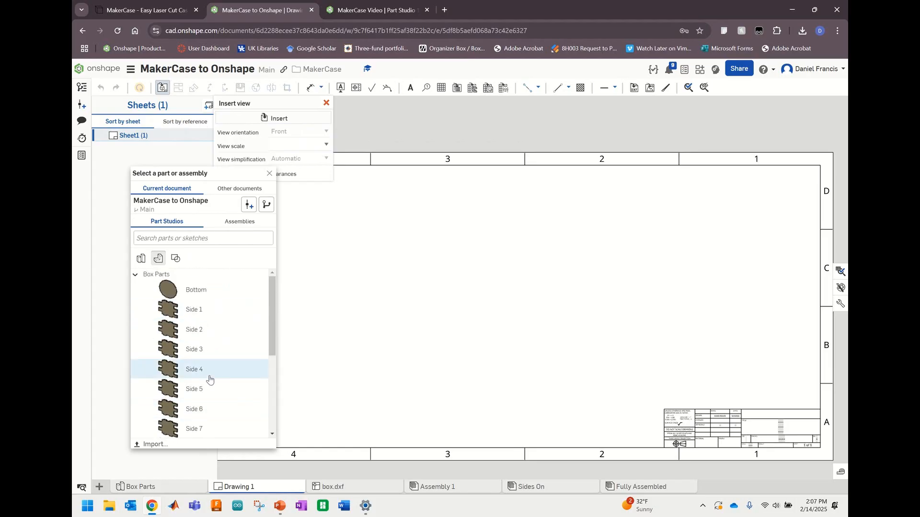
pyautogui.click(198, 294)
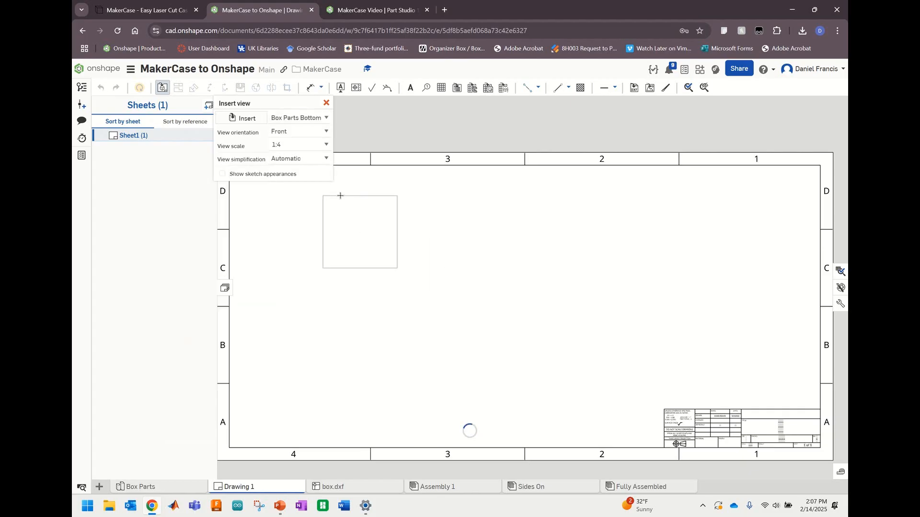
pyautogui.click(324, 146)
pyautogui.click(291, 159)
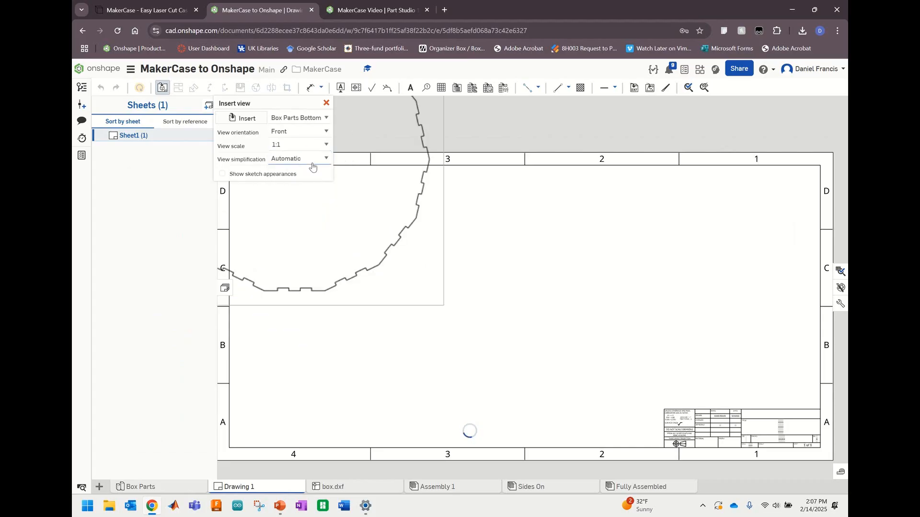
pyautogui.click(384, 308)
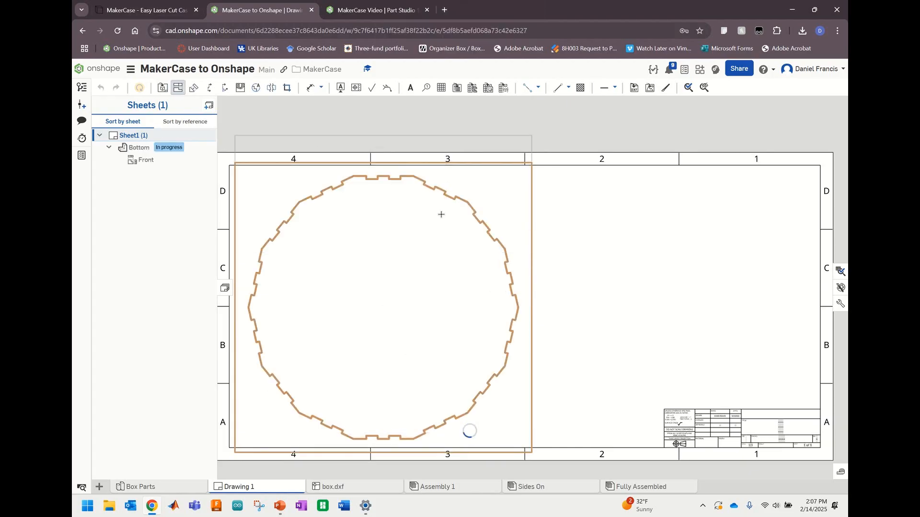
pyautogui.press('Escape')
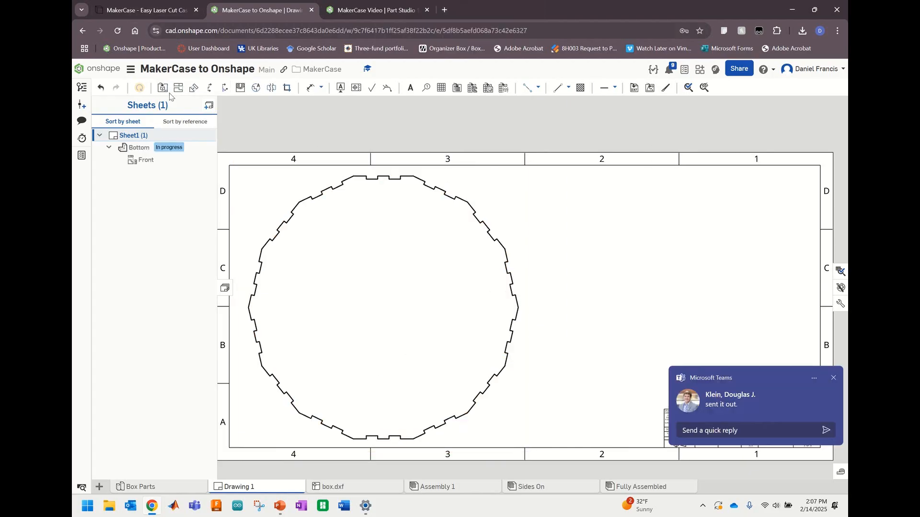
pyautogui.click(833, 379)
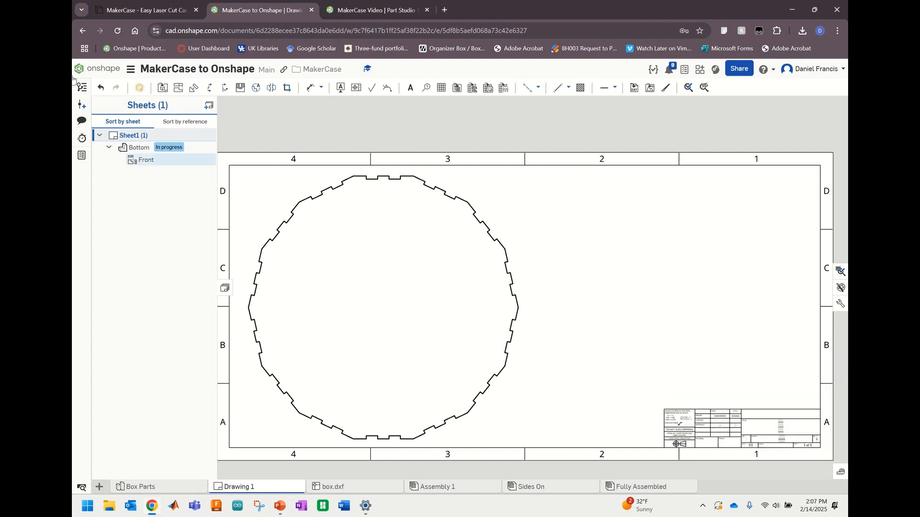
# - Insert a front view of the Top part at the 1:1 sheet scale beside the Bottom view, without projected views
pyautogui.click(163, 91)
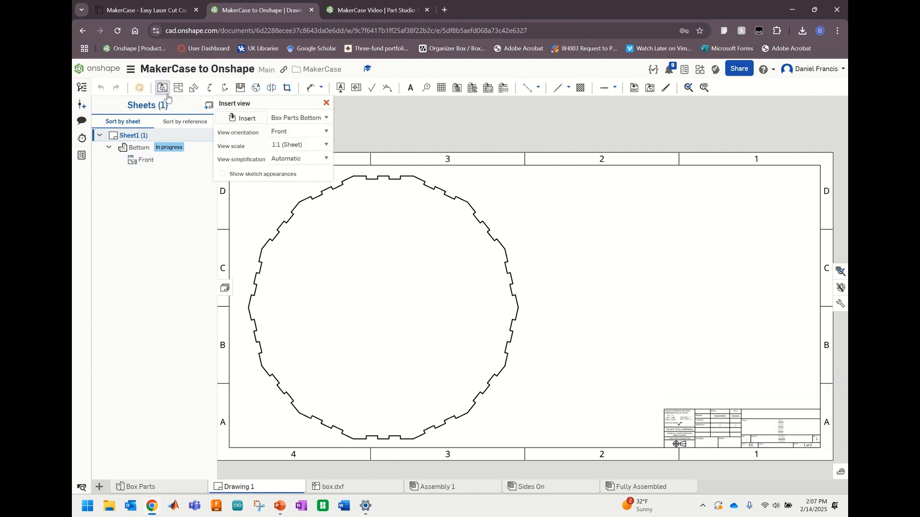
pyautogui.click(259, 117)
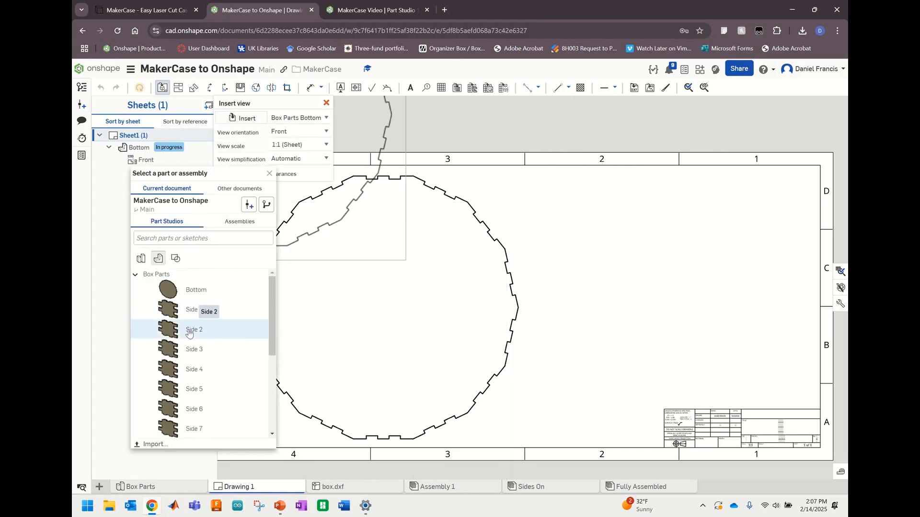
pyautogui.scroll(-3, 199, 327)
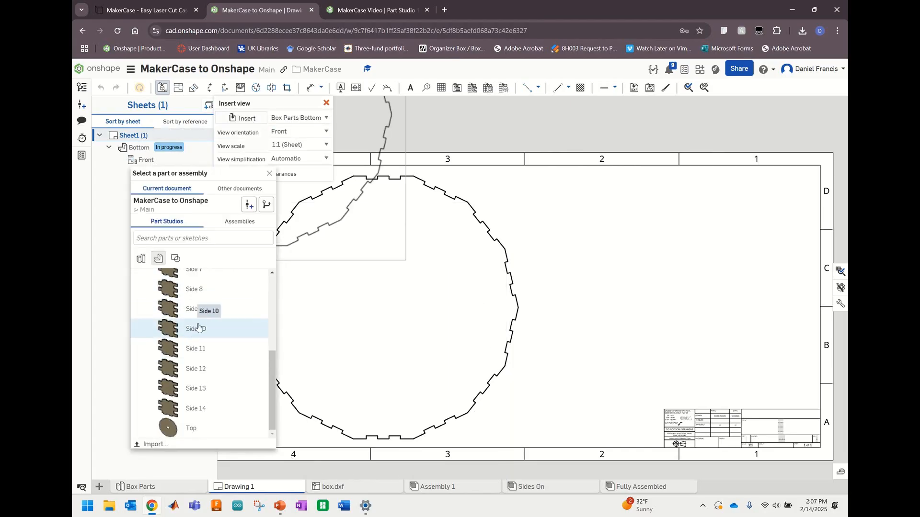
pyautogui.click(202, 431)
pyautogui.click(668, 312)
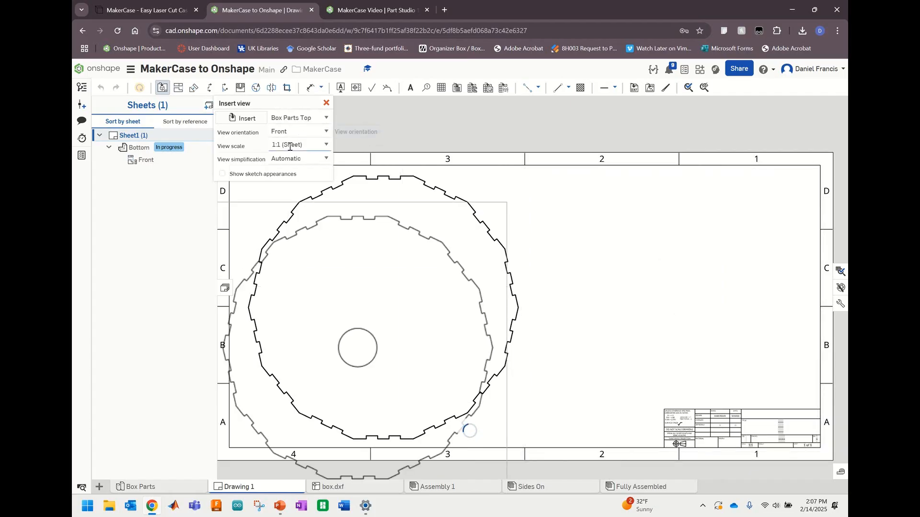
pyautogui.click(662, 307)
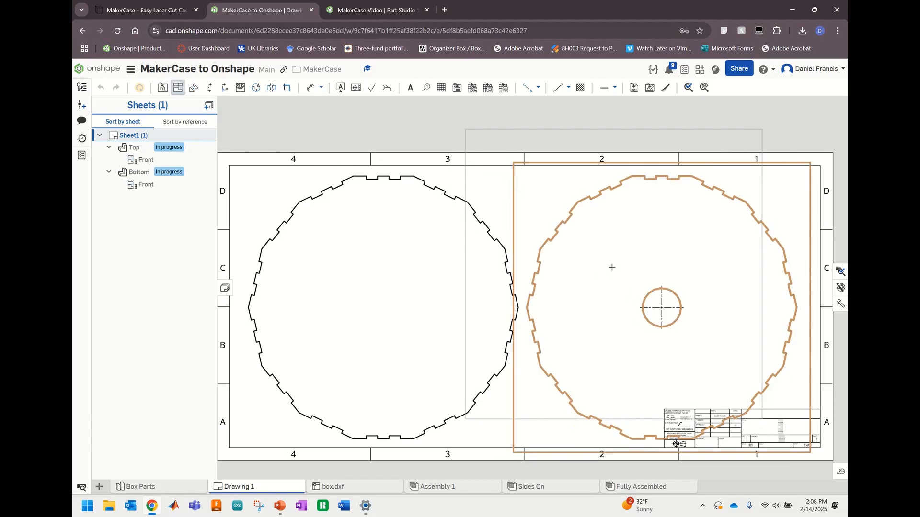
pyautogui.press('Escape')
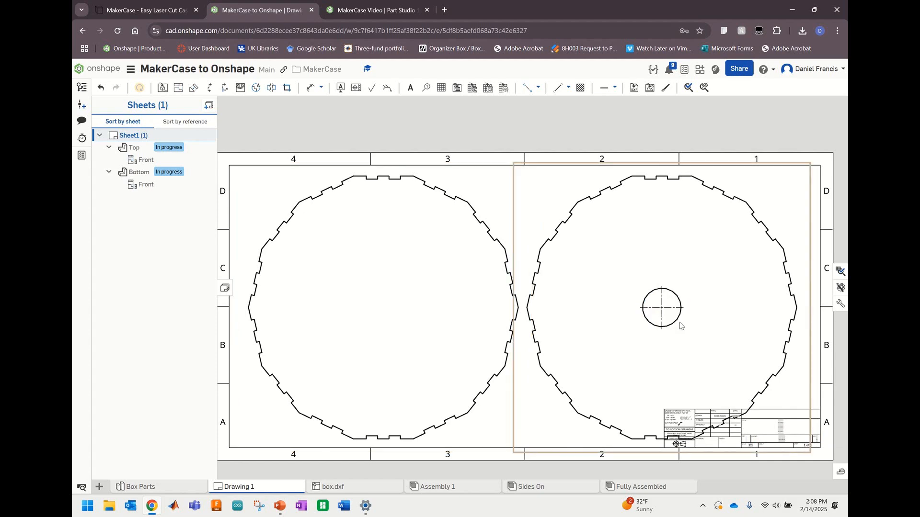
# - Examine the title block and how the Top view's outline sits against it and the sheet border
pyautogui.moveTo(680, 322); pyautogui.dragTo(677, 309, button='middle')
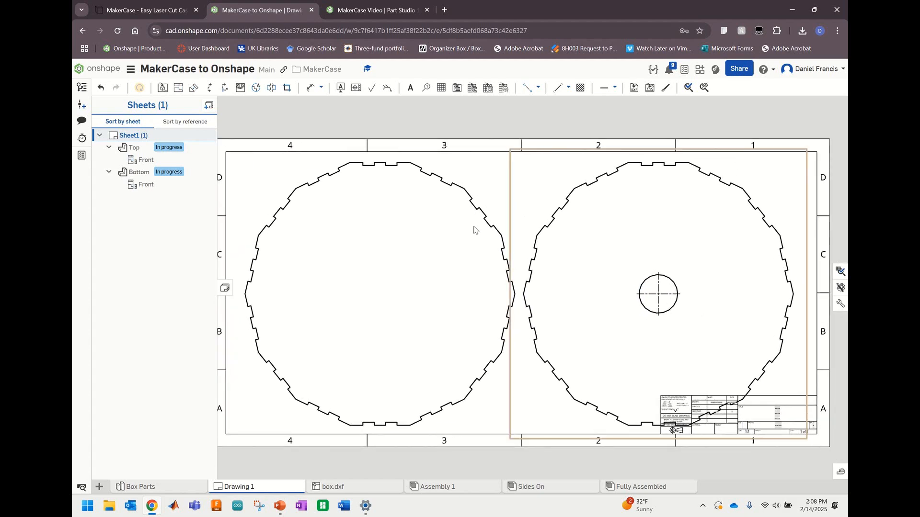
pyautogui.scroll(3, 694, 364)
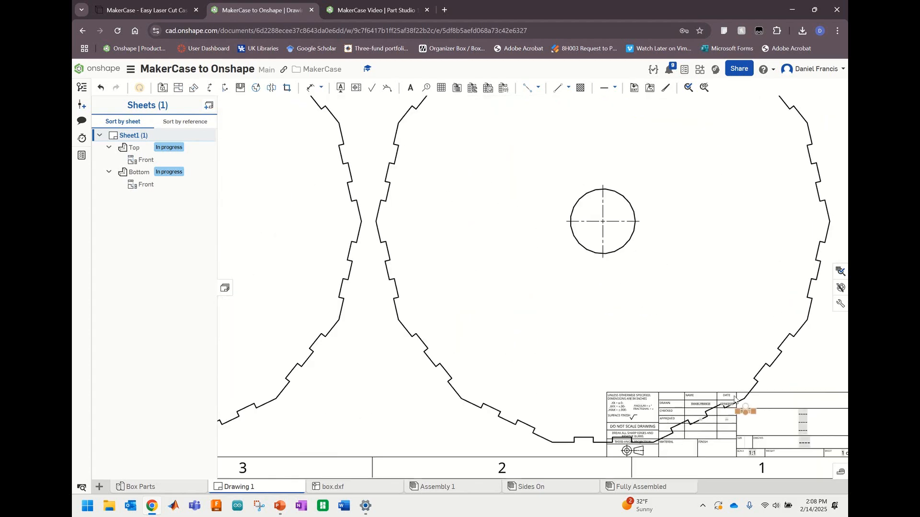
pyautogui.scroll(3, 686, 398)
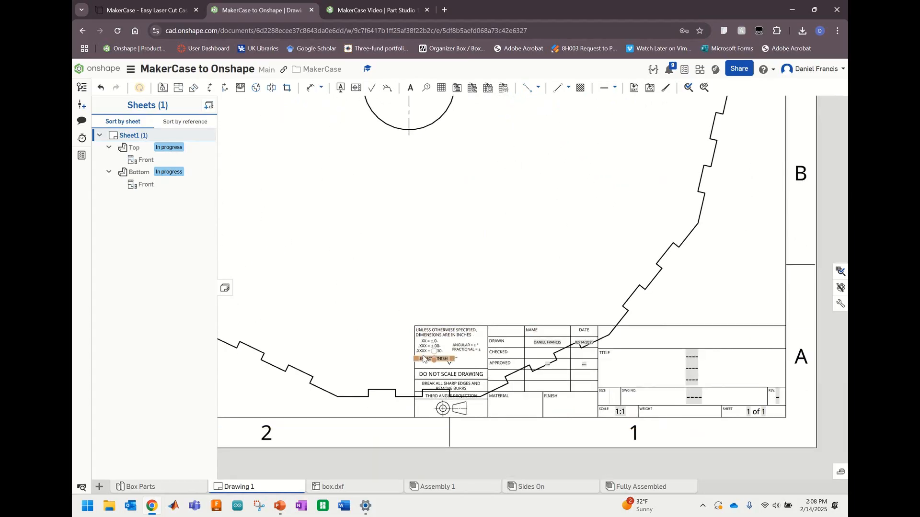
pyautogui.scroll(3, 446, 338)
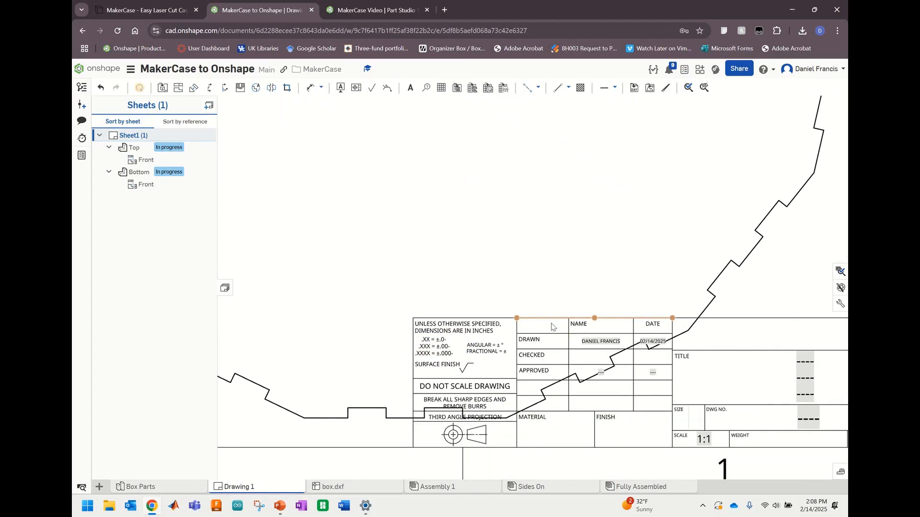
pyautogui.scroll(-3, 527, 354)
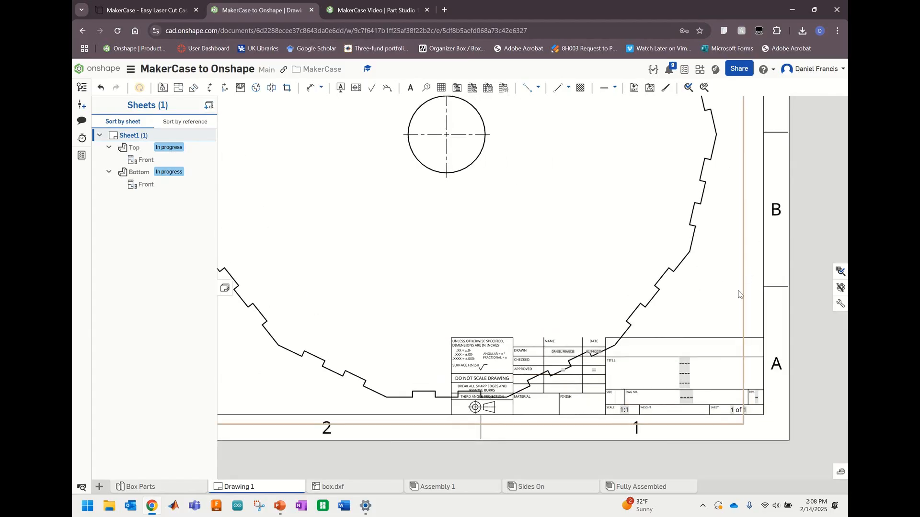
pyautogui.scroll(-5, 739, 294)
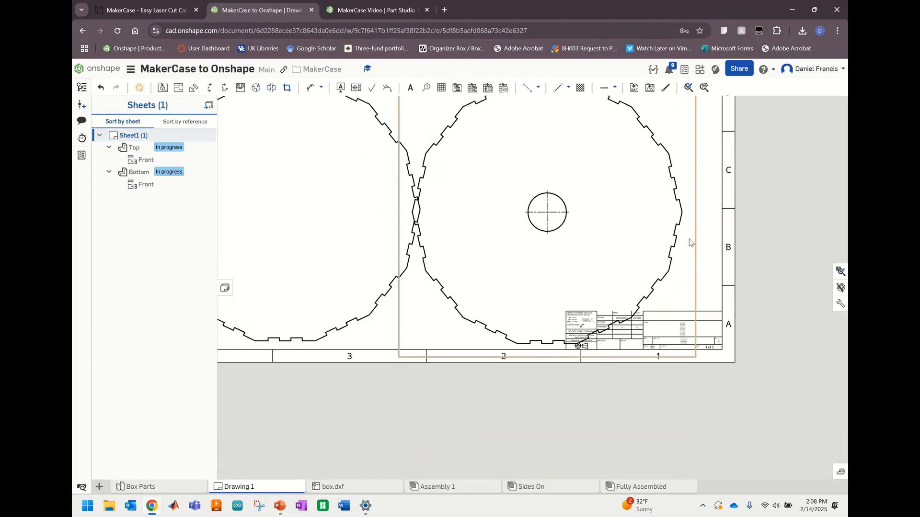
# - Delete the title block beneath the Top view, and reposition the Top view beside the Bottom view so their outlines do not overlap
pyautogui.moveTo(690, 242); pyautogui.dragTo(528, 246)
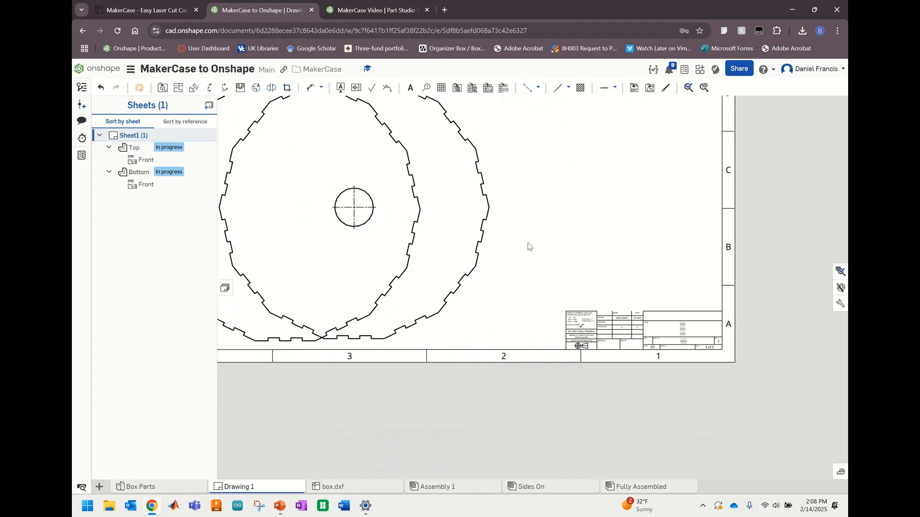
pyautogui.moveTo(545, 282); pyautogui.dragTo(712, 339)
pyautogui.click(631, 313)
pyautogui.moveTo(543, 295); pyautogui.dragTo(727, 355)
pyautogui.press('Delete')
pyautogui.scroll(-5, 535, 230)
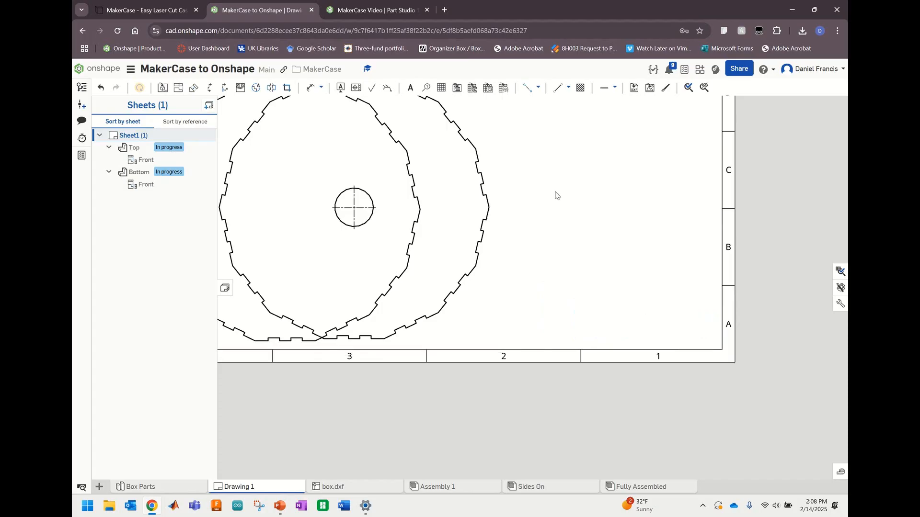
pyautogui.moveTo(534, 243); pyautogui.dragTo(681, 236)
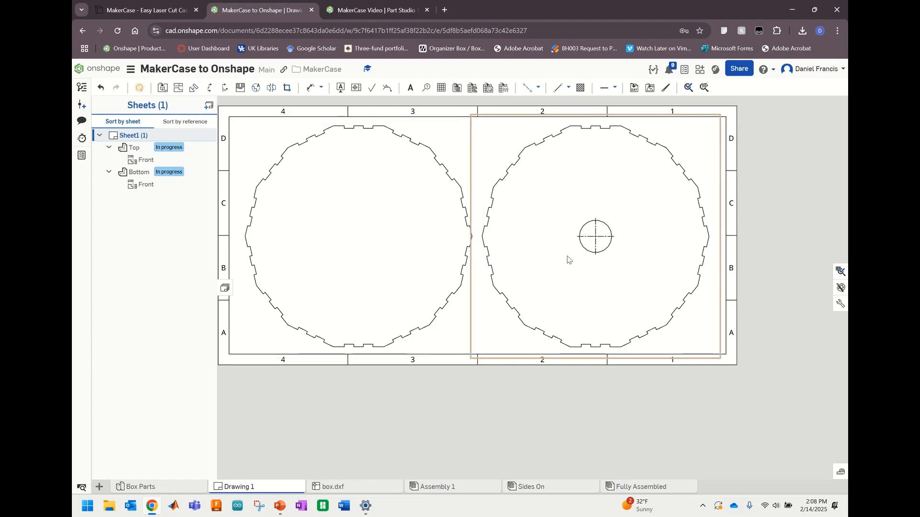
# - Create a second drawing with the No views option, and dismiss the initial view insertion
pyautogui.click(100, 490)
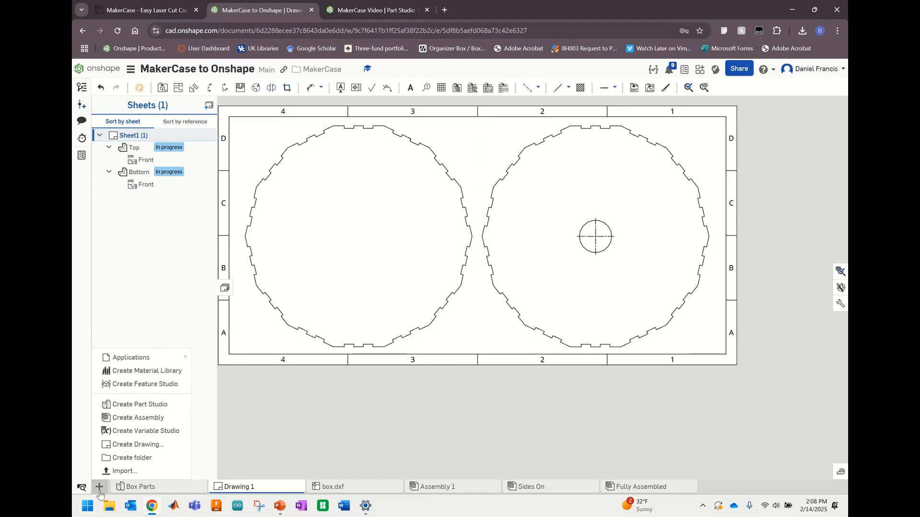
pyautogui.click(135, 445)
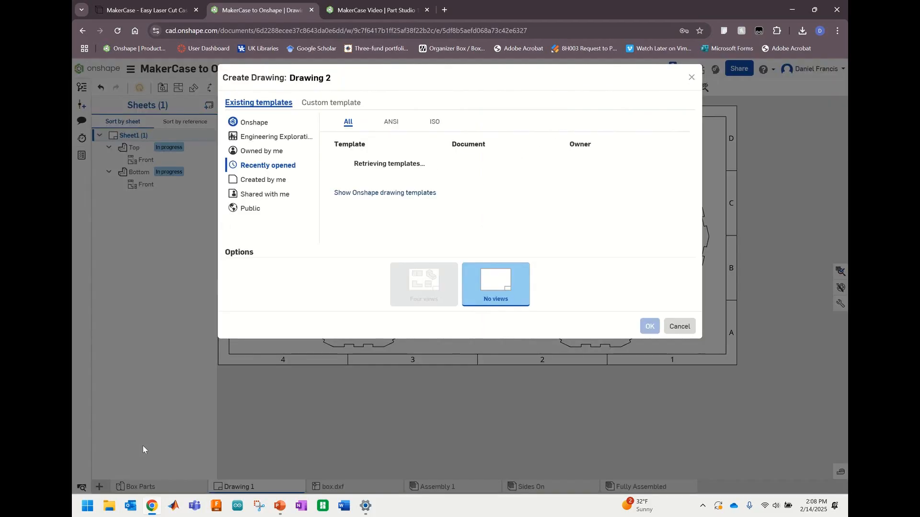
pyautogui.click(650, 327)
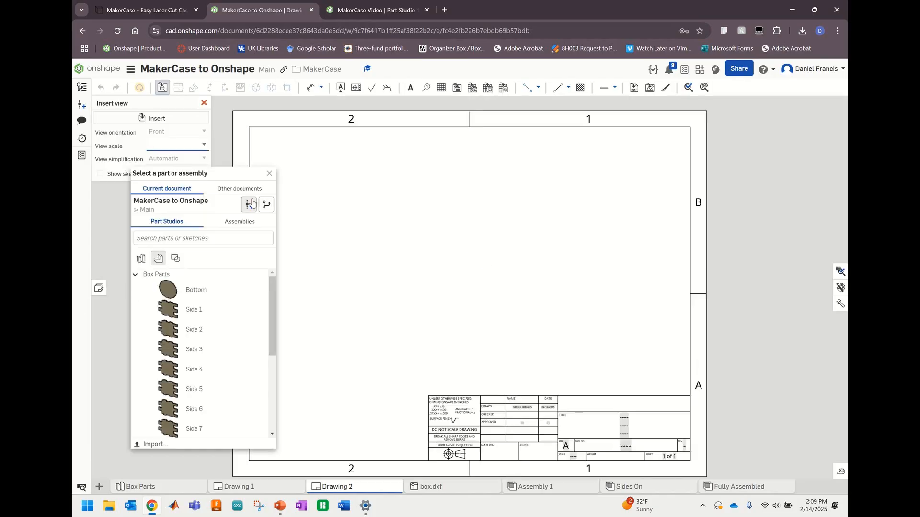
pyautogui.click(270, 174)
pyautogui.click(204, 103)
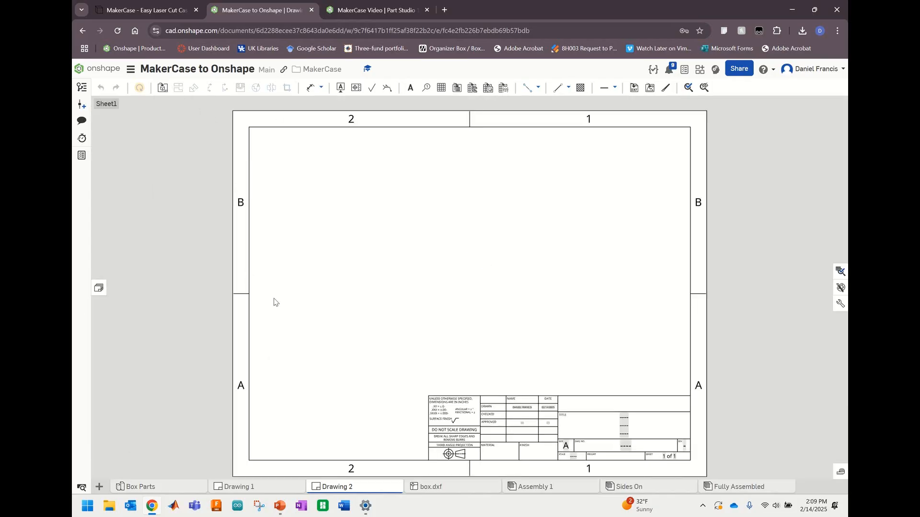
# - Change Sheet1 of Drawing 2 to a custom size of 24 in wide by 12 in high in its sheet properties
pyautogui.click(98, 287)
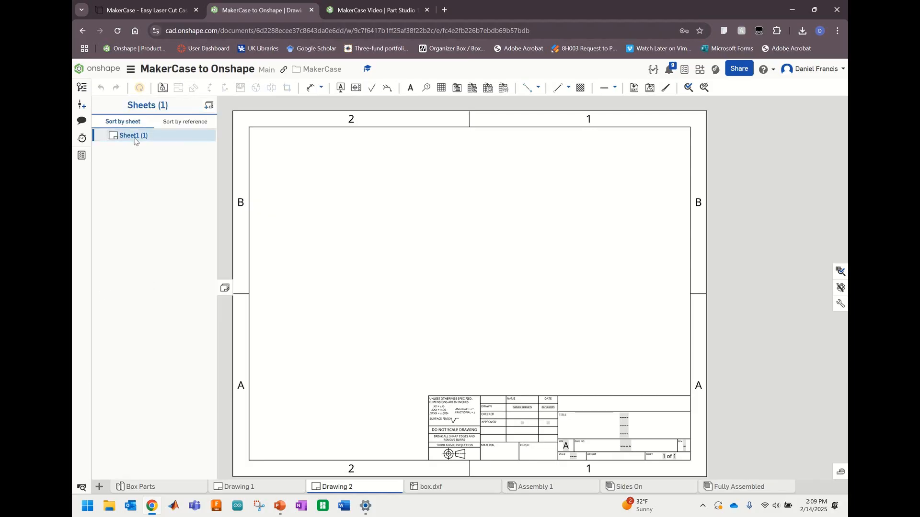
pyautogui.rightClick(135, 138)
pyautogui.click(154, 157)
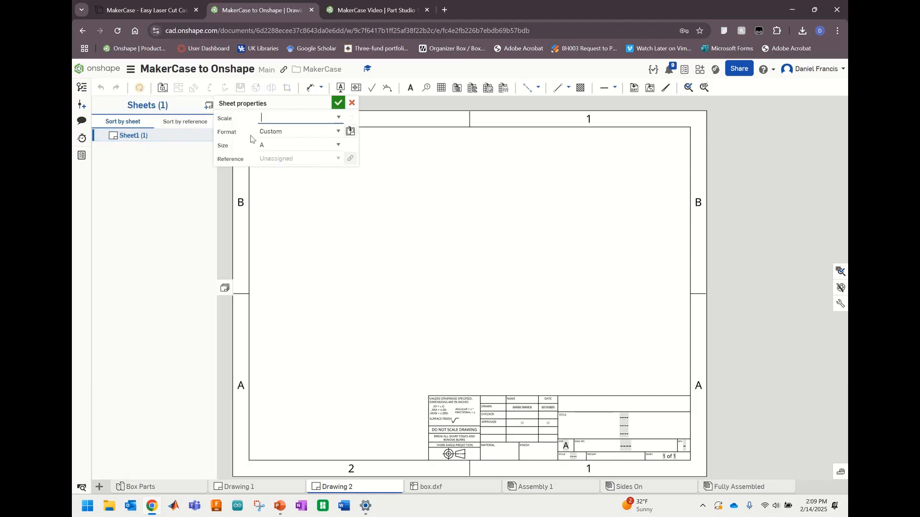
pyautogui.click(289, 145)
pyautogui.click(294, 222)
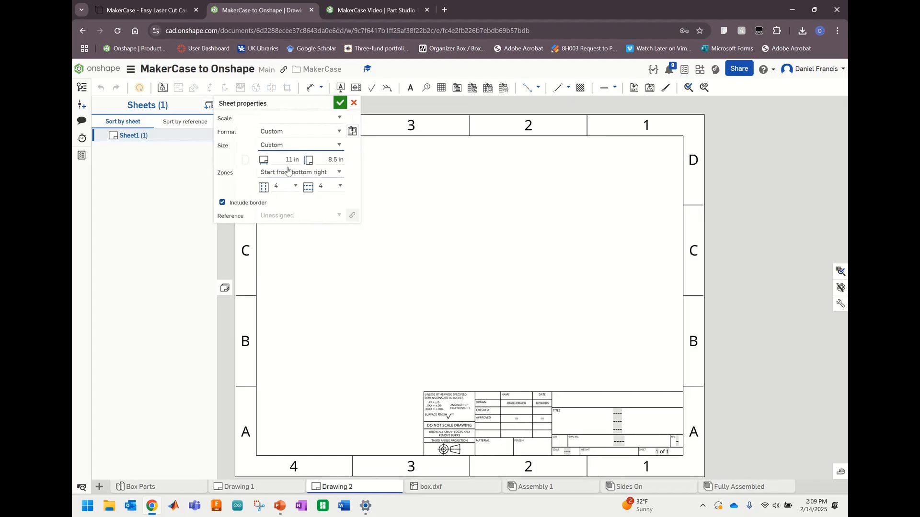
pyautogui.write('24')
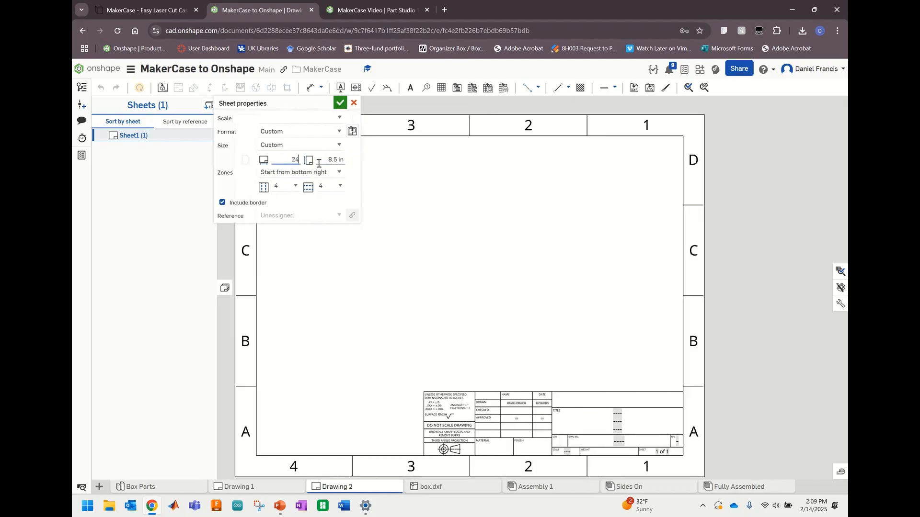
pyautogui.click(335, 163)
pyautogui.write('12')
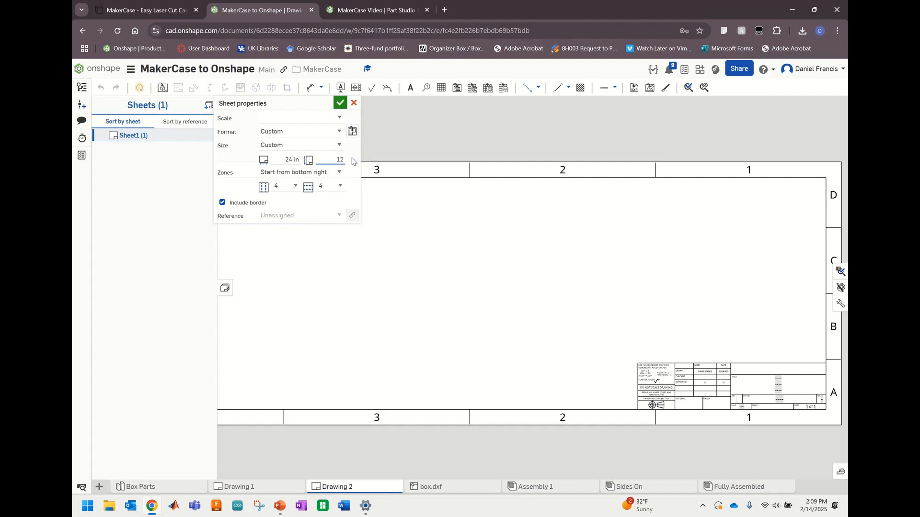
pyautogui.press('Return')
pyautogui.click(340, 103)
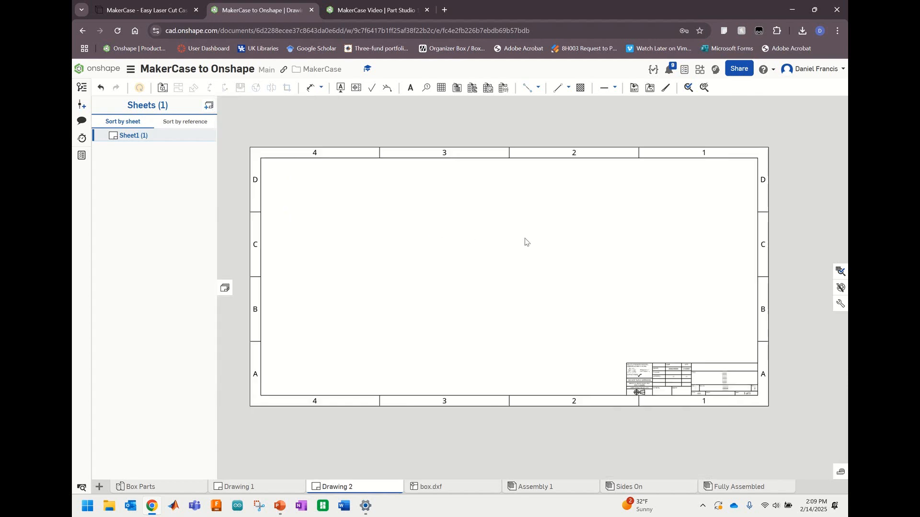
# - Select the whole title block in the corner of the Drawing 2 sheet and delete it
pyautogui.scroll(3, 591, 300)
pyautogui.moveTo(649, 365); pyautogui.dragTo(432, 271, button='middle')
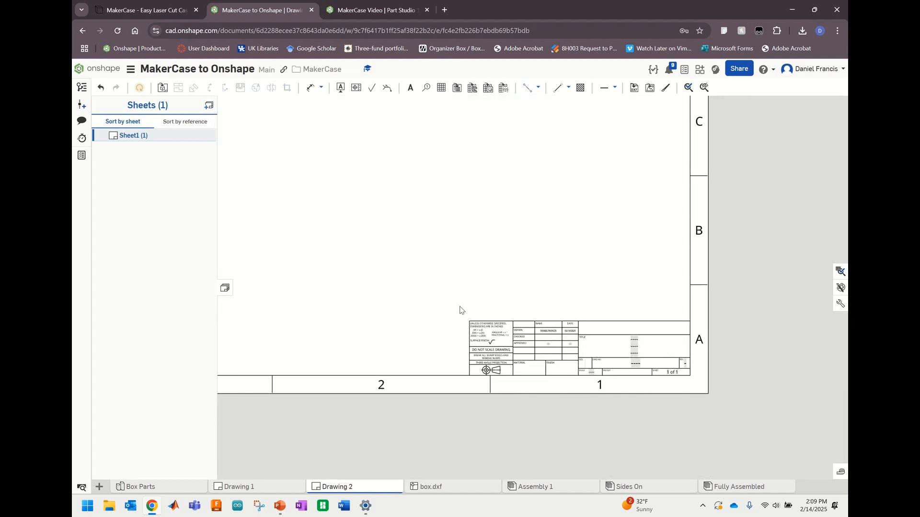
pyautogui.moveTo(460, 309); pyautogui.dragTo(694, 382)
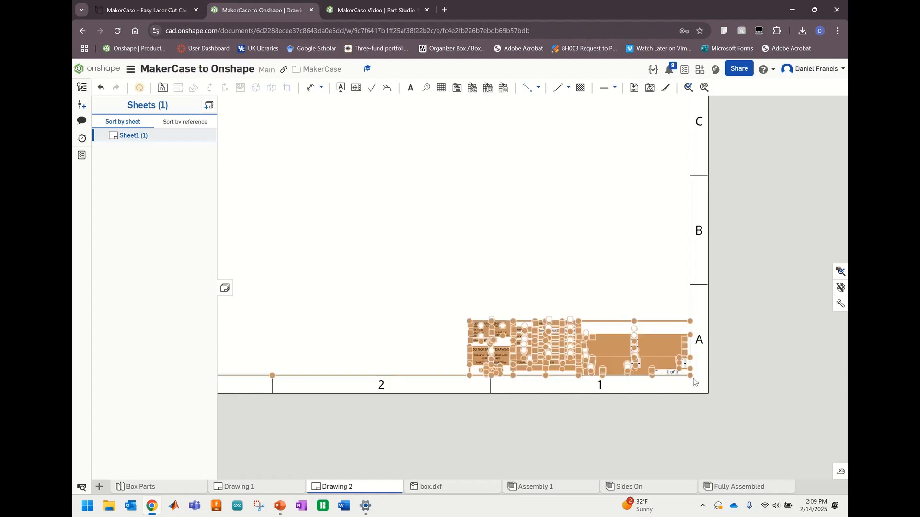
pyautogui.press('Delete')
pyautogui.scroll(1, 646, 365)
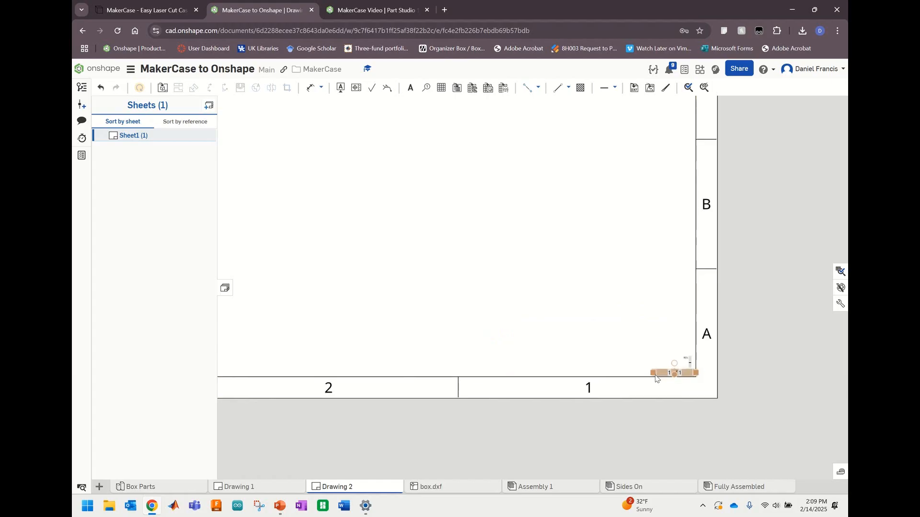
# - Delete the leftover sheet number and REV text from the corner of the Drawing 2 sheet
pyautogui.moveTo(647, 365); pyautogui.dragTo(609, 353, button='middle')
pyautogui.moveTo(595, 327)
pyautogui.mouseDown()
pyautogui.moveTo(653, 341)
pyautogui.moveTo(662, 366)
pyautogui.mouseUp()
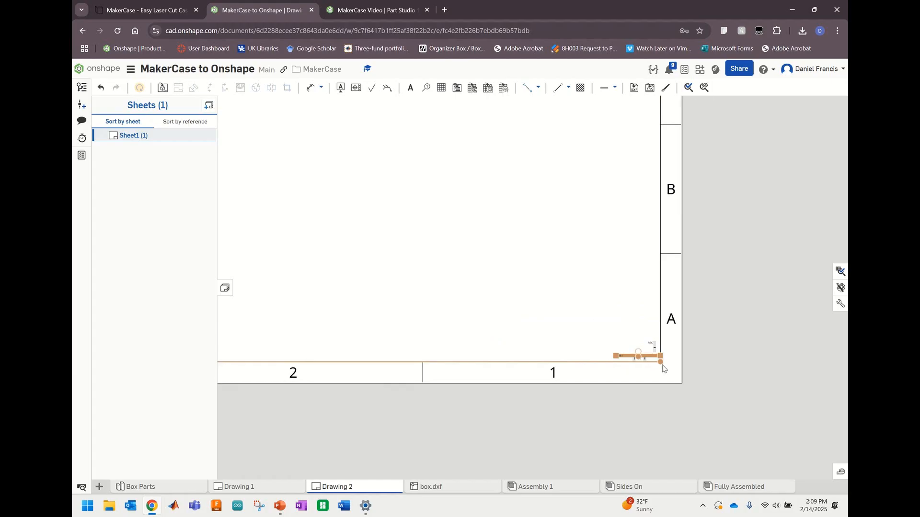
pyautogui.scroll(2, 642, 347)
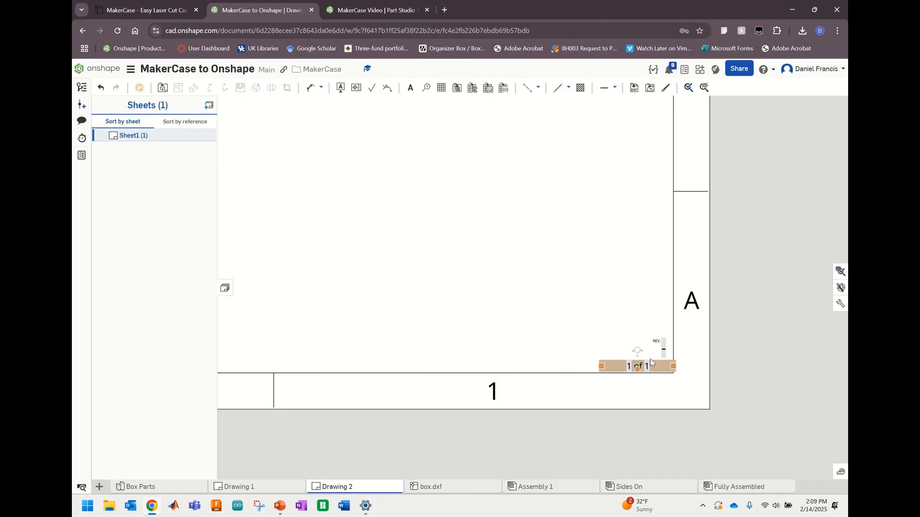
pyautogui.click(681, 389)
pyautogui.moveTo(687, 383); pyautogui.dragTo(598, 325)
pyautogui.click(627, 372)
pyautogui.press('Delete')
pyautogui.scroll(-2, 633, 343)
pyautogui.scroll(2, 633, 342)
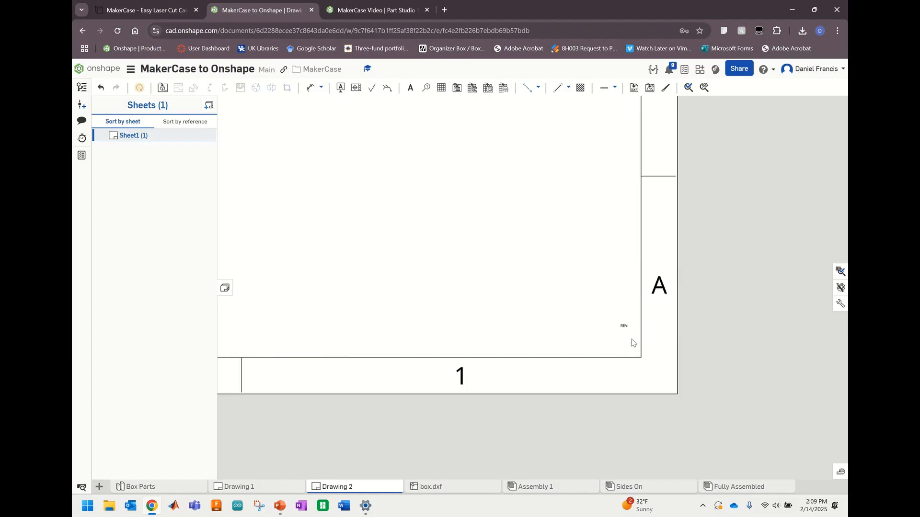
pyautogui.click(623, 326)
pyautogui.press('Delete')
# - Insert a front view of Side 1 at 1:1 scale in the sheet's upper-left area, without projected views
pyautogui.scroll(-3, 536, 295)
pyautogui.moveTo(388, 246); pyautogui.dragTo(631, 267, button='middle')
pyautogui.scroll(-1, 598, 264)
pyautogui.scroll(-2, 545, 240)
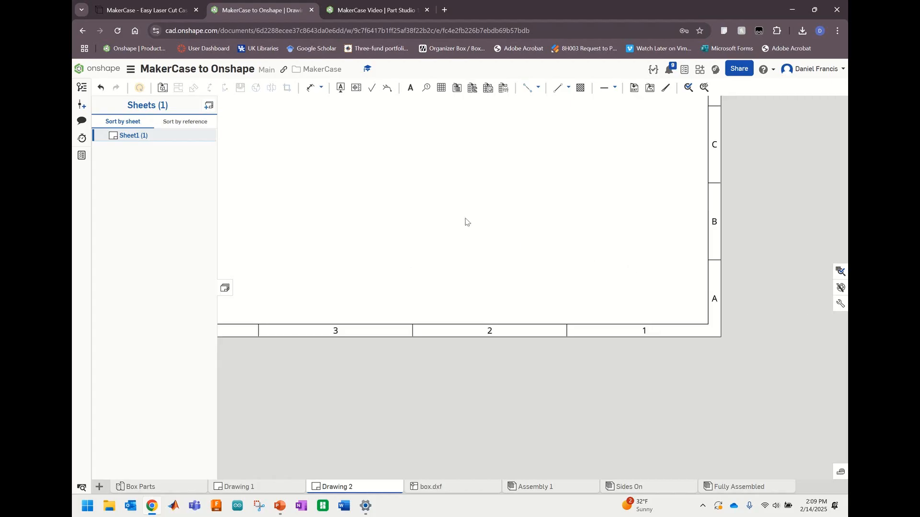
pyautogui.moveTo(466, 222)
pyautogui.mouseDown(button='middle')
pyautogui.moveTo(618, 329)
pyautogui.moveTo(540, 308)
pyautogui.moveTo(549, 310)
pyautogui.mouseUp(button='middle')
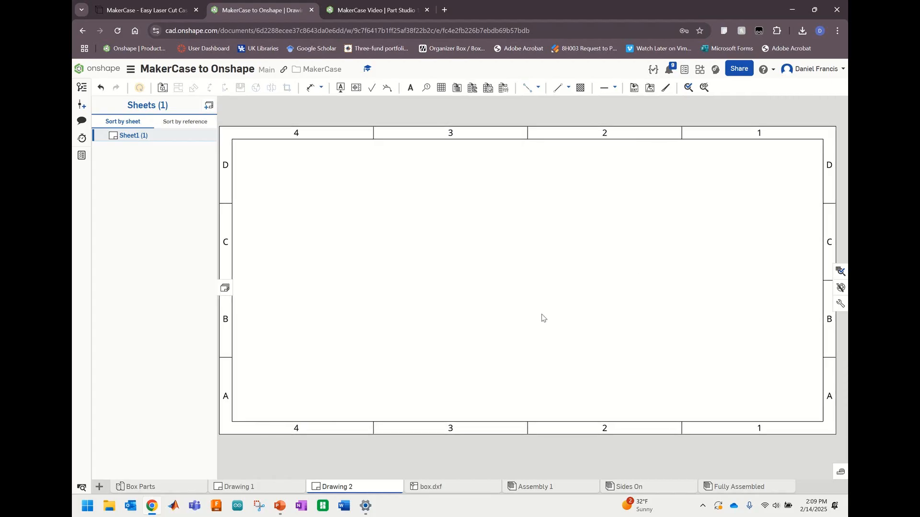
pyautogui.click(163, 89)
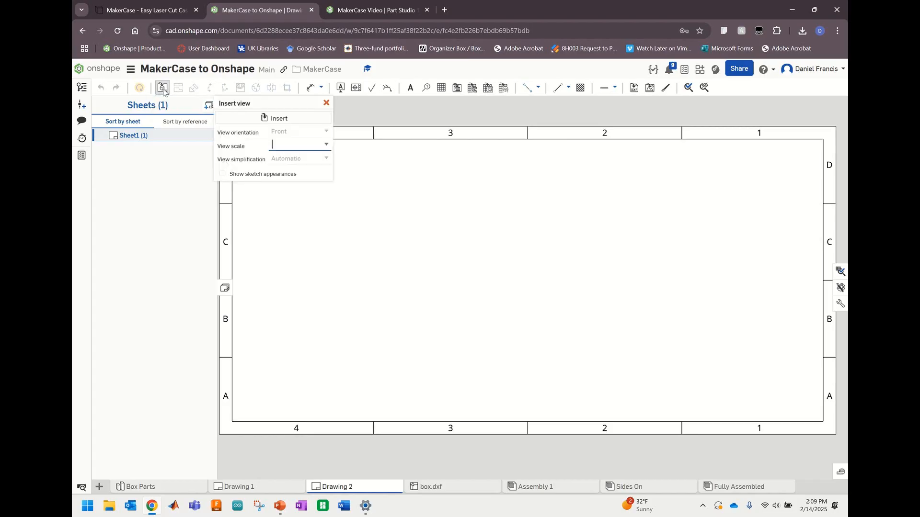
pyautogui.click(265, 119)
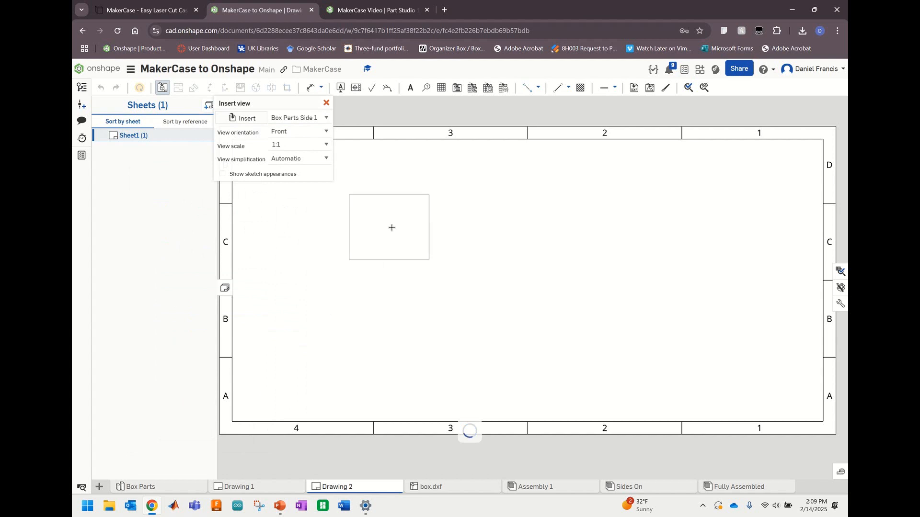
pyautogui.click(325, 211)
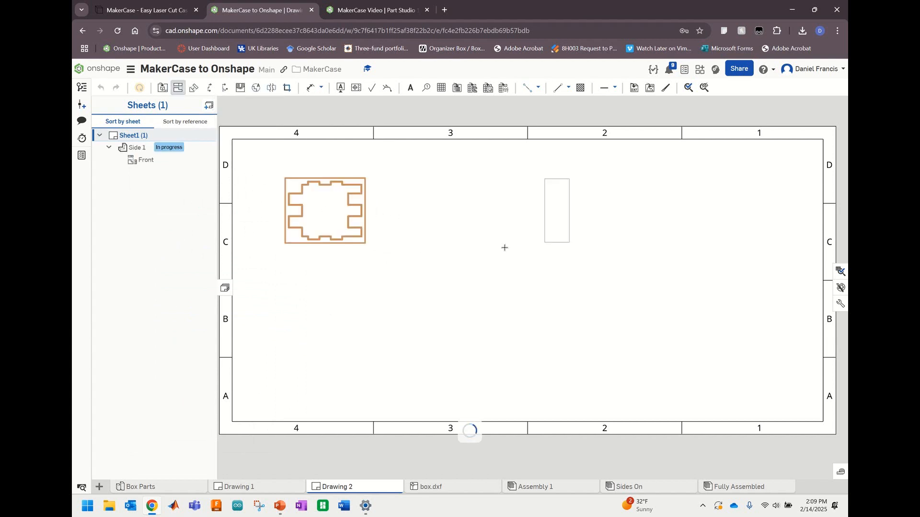
pyautogui.press('Escape')
# - Copy the Side 1 front view and place the duplicate directly beside the original, in line with it
pyautogui.click(340, 207)
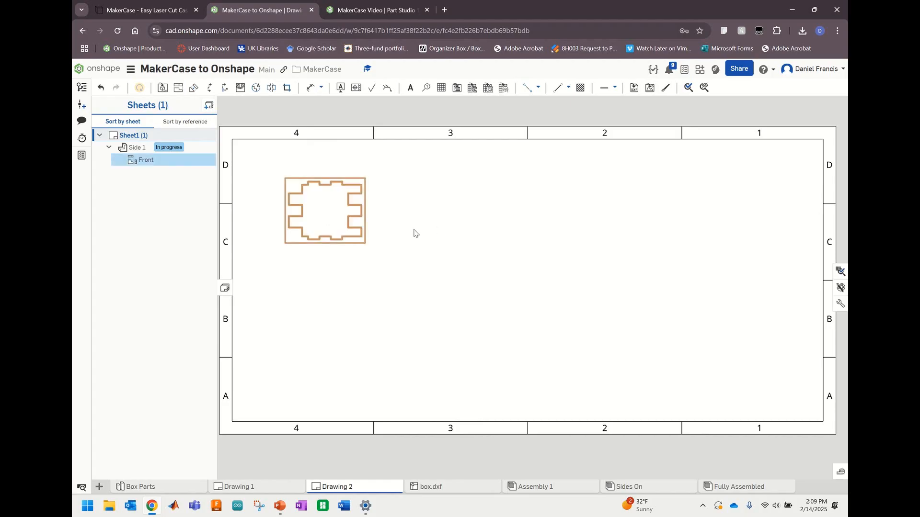
pyautogui.click(427, 231)
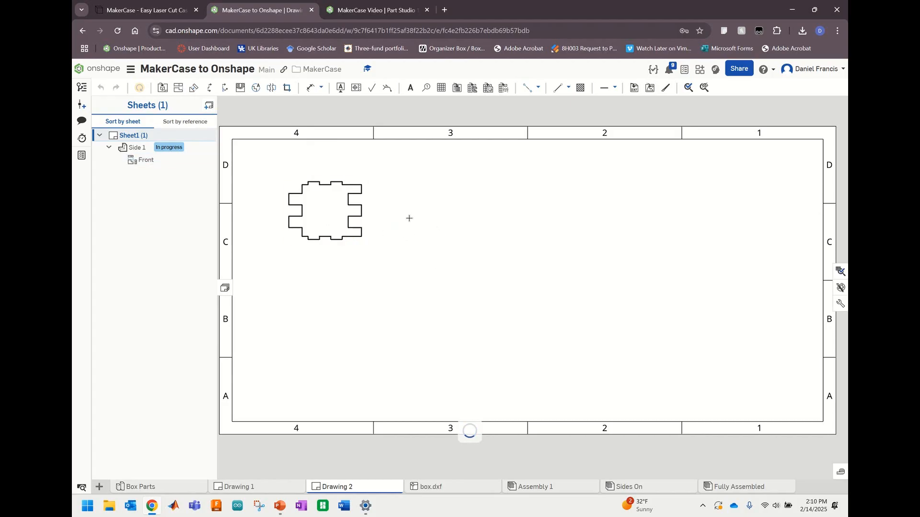
pyautogui.click(433, 223)
pyautogui.moveTo(477, 209); pyautogui.dragTo(411, 218)
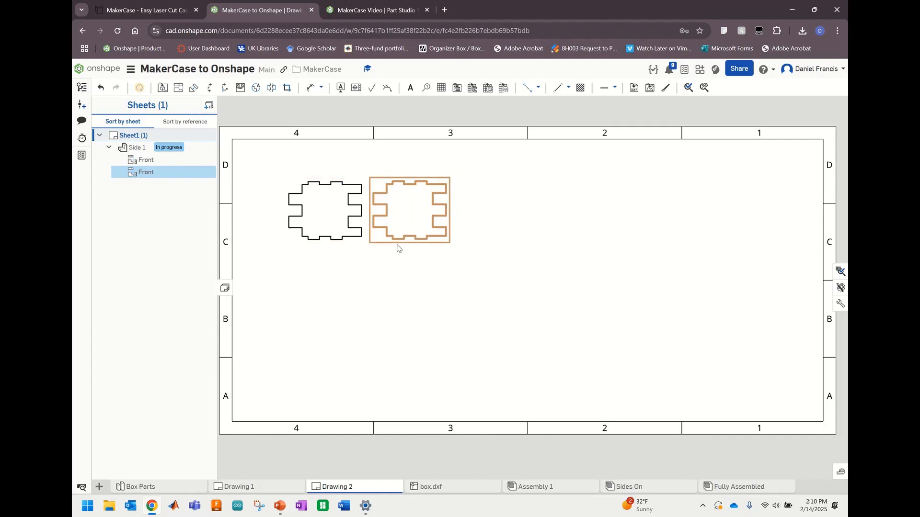
# - Paste another Side 1 front view and align it as the third view in the row
pyautogui.click(409, 265)
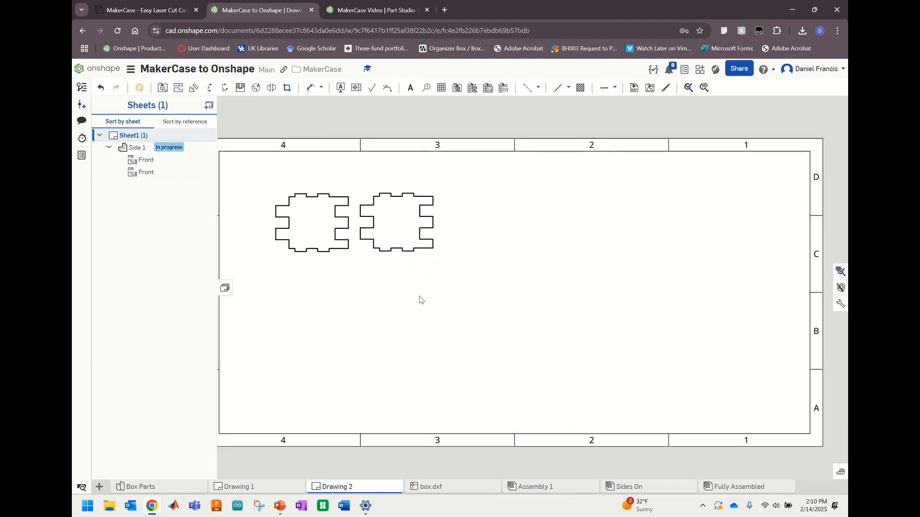
pyautogui.click(392, 232)
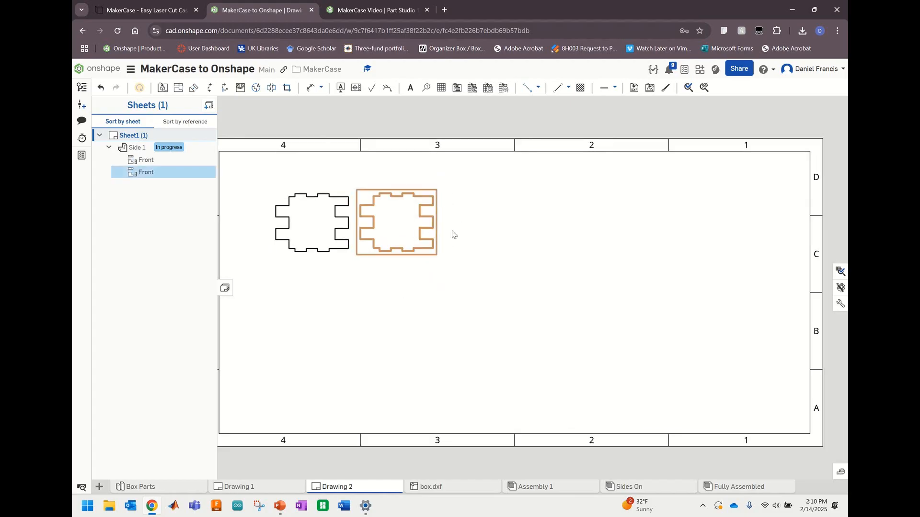
pyautogui.hotkey('ctrl', 'v')
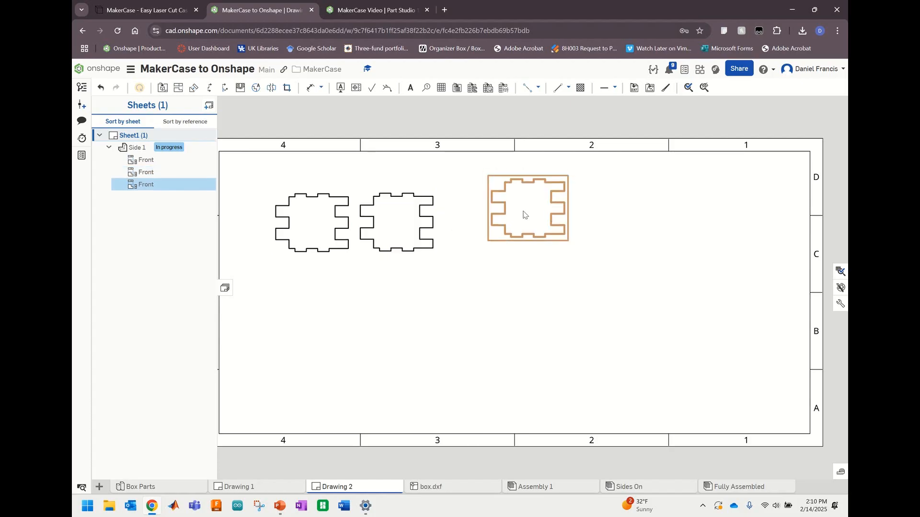
pyautogui.moveTo(523, 213); pyautogui.dragTo(481, 222)
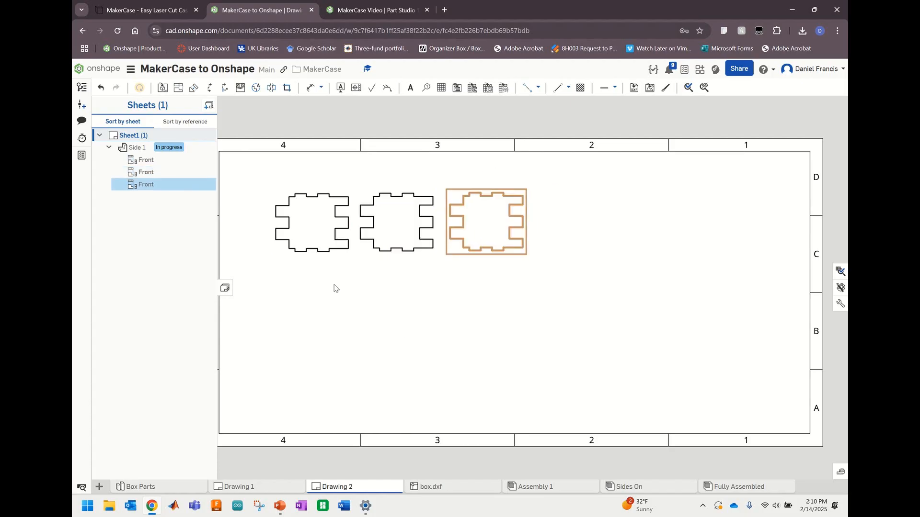
# - Export Drawing 1 as a downloaded PDF, version 1.5, in color with normal text
pyautogui.click(252, 487)
pyautogui.click(335, 487)
pyautogui.click(241, 487)
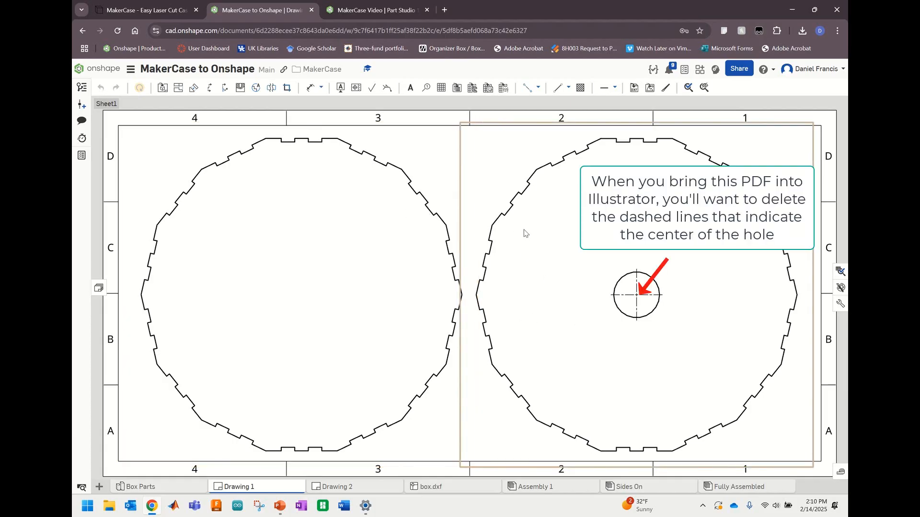
pyautogui.rightClick(252, 488)
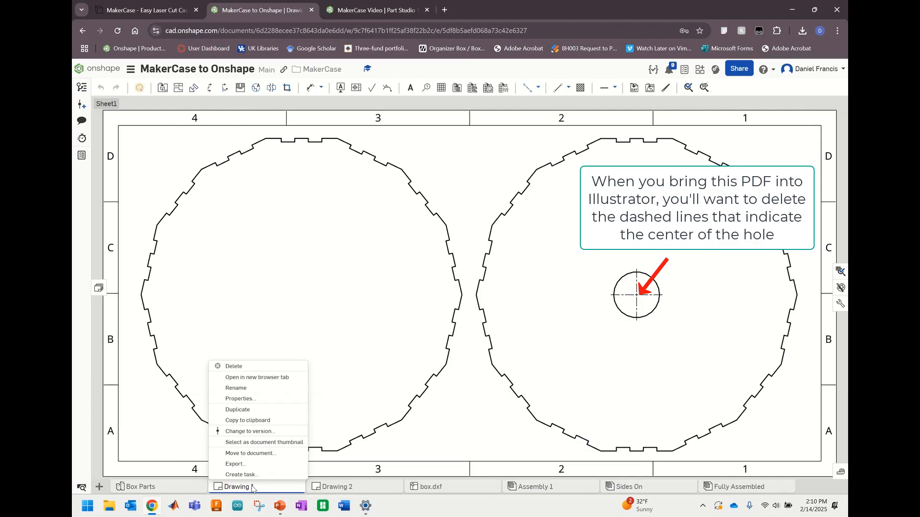
pyautogui.click(235, 464)
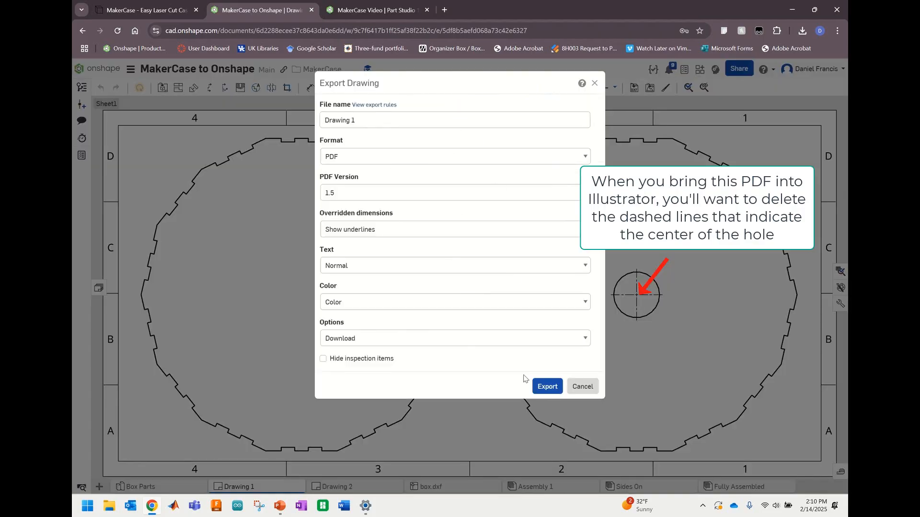
pyautogui.click(553, 387)
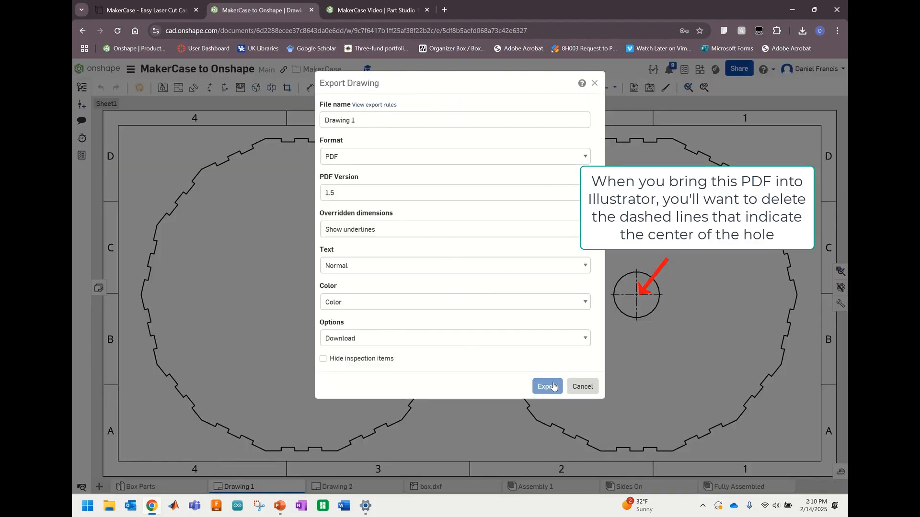
# - Close the drawing export settings and examine the finished box in the Fully Assembled assembly from several sides
pyautogui.click(583, 388)
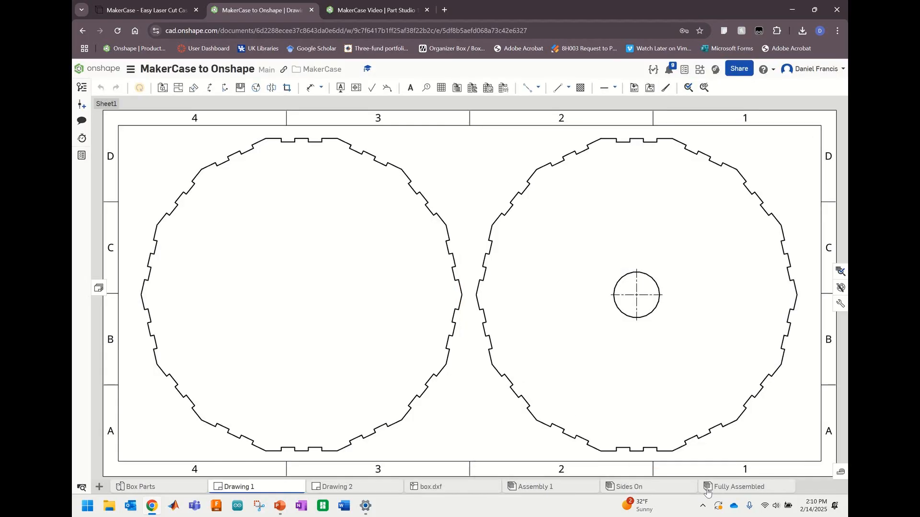
pyautogui.click(723, 488)
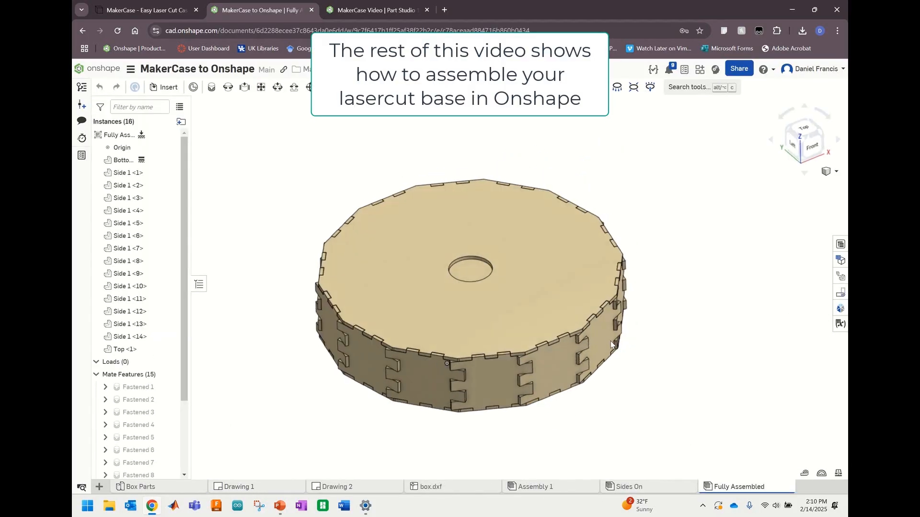
pyautogui.moveTo(613, 336); pyautogui.dragTo(578, 357, button='right')
pyautogui.moveTo(578, 358); pyautogui.dragTo(653, 263, button='middle')
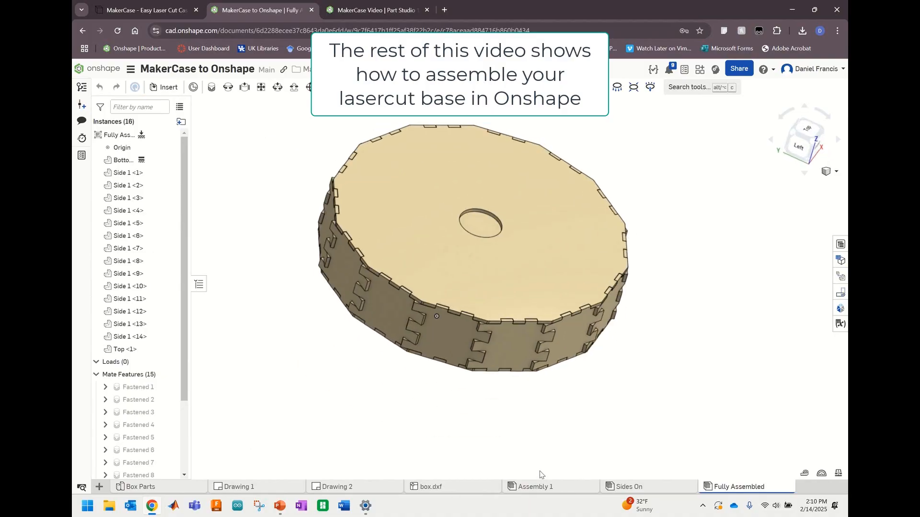
# - Open Assembly 1 and insert the Bottom part from Box Parts near the origin
pyautogui.click(546, 488)
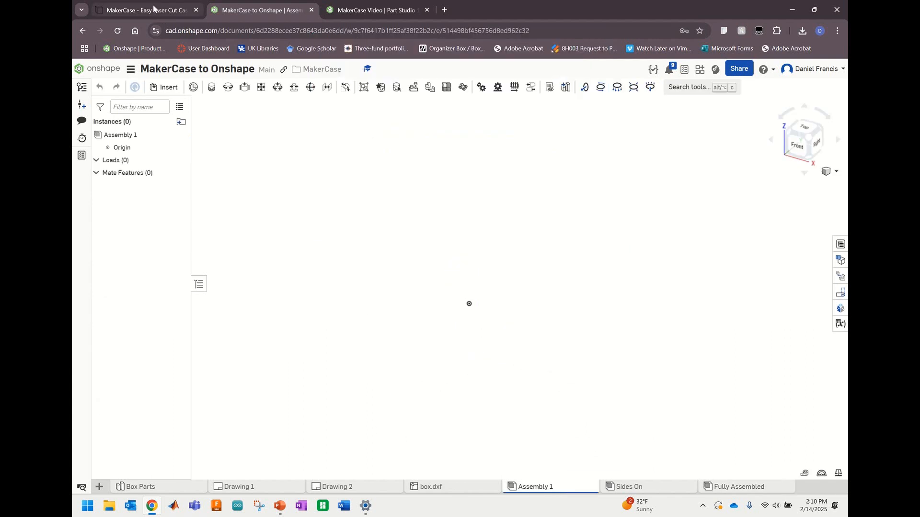
pyautogui.click(167, 90)
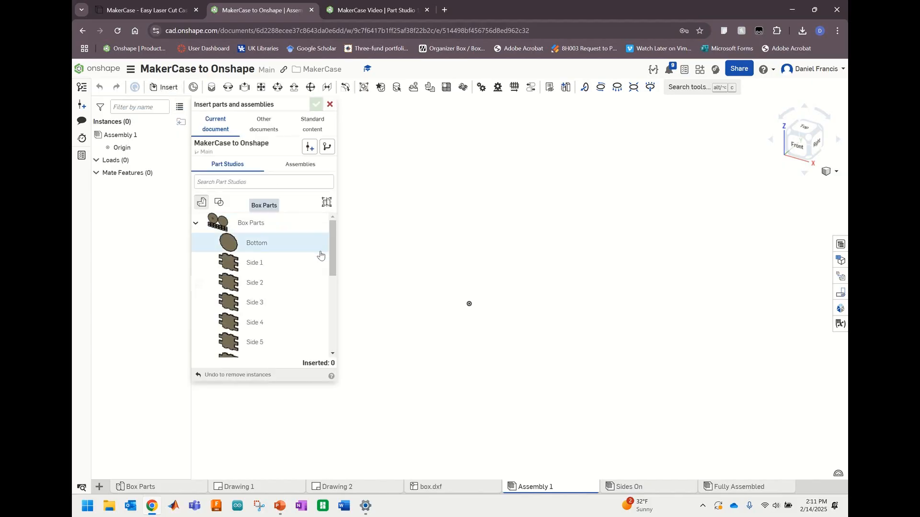
pyautogui.click(265, 244)
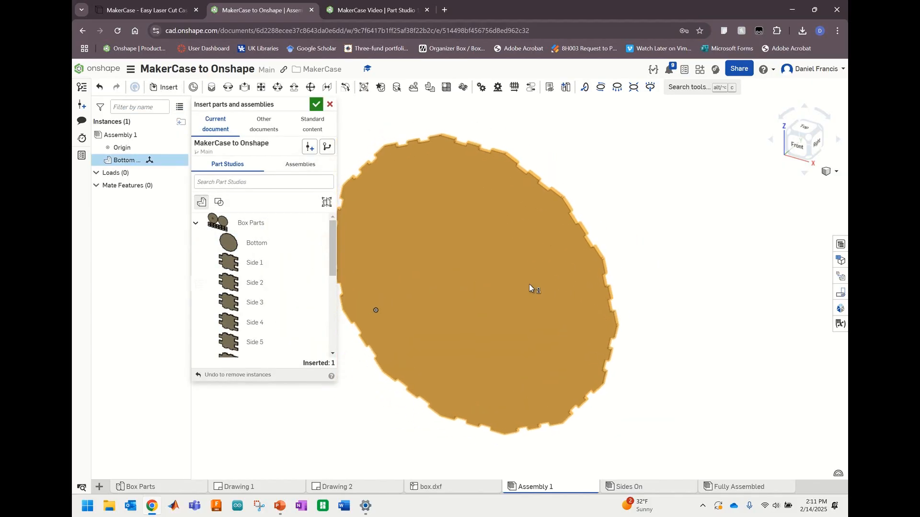
pyautogui.click(501, 285)
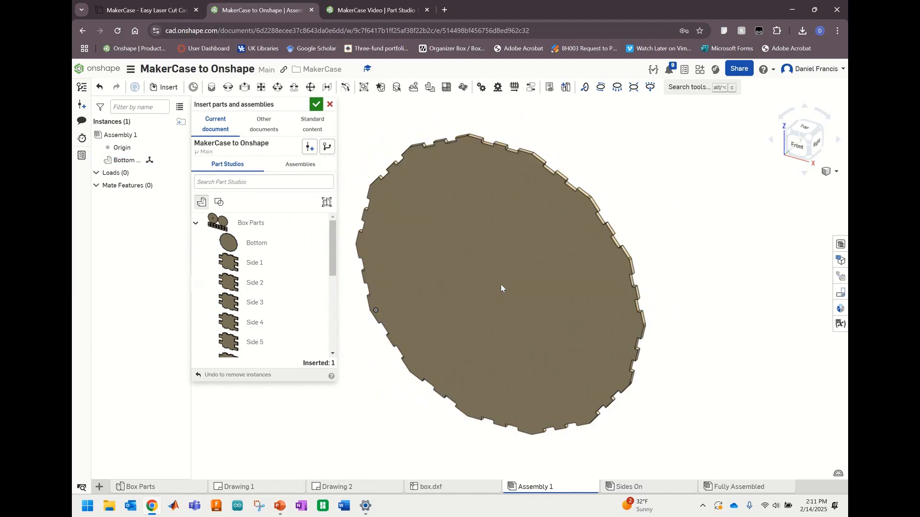
pyautogui.click(316, 106)
# - Rotate the Bottom part 90 degrees with the triad manipulator so that it lies flat
pyautogui.click(462, 259)
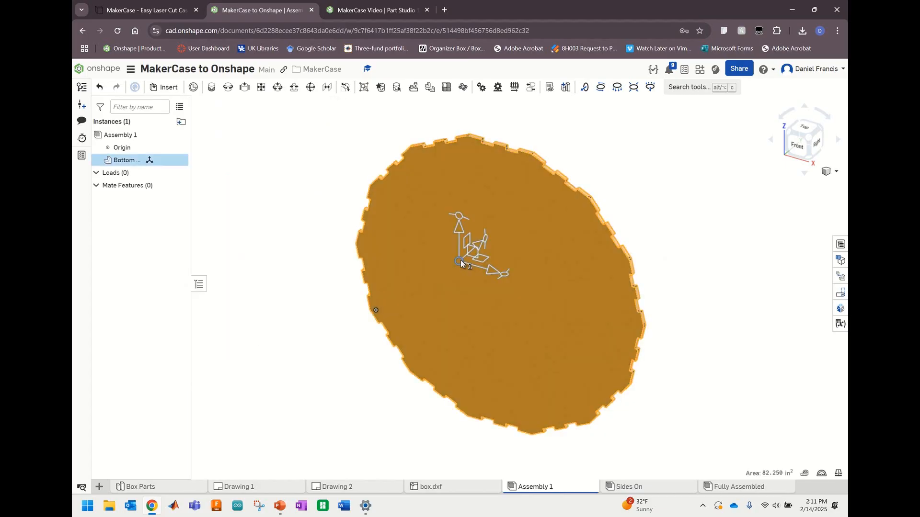
pyautogui.click(315, 307)
pyautogui.click(504, 287)
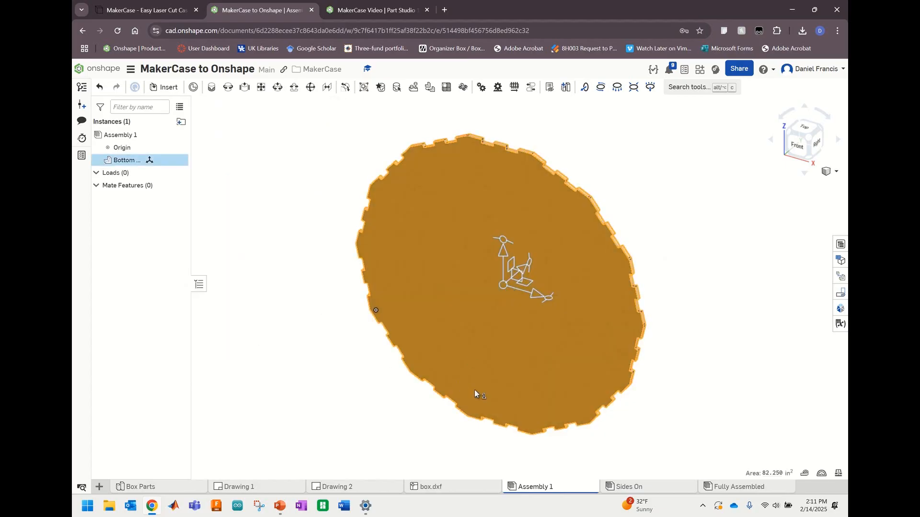
pyautogui.click(450, 309)
pyautogui.click(496, 287)
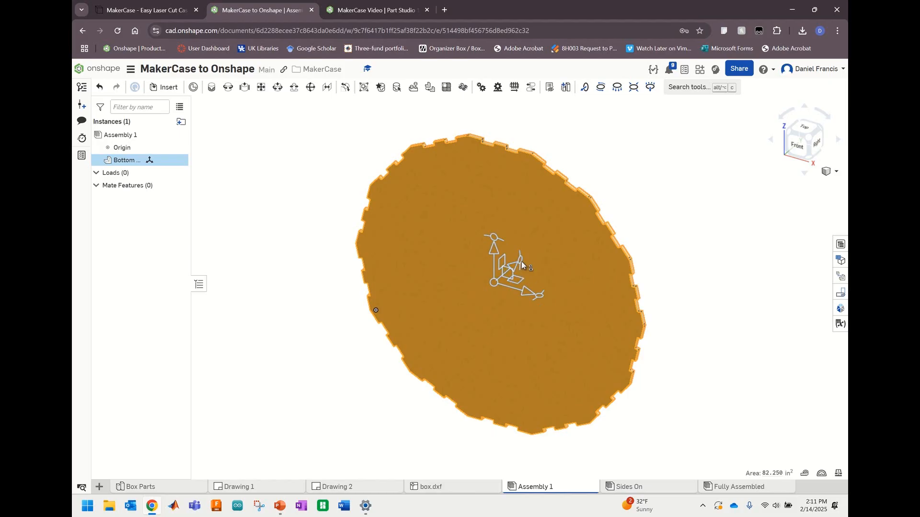
pyautogui.moveTo(522, 264); pyautogui.dragTo(494, 305)
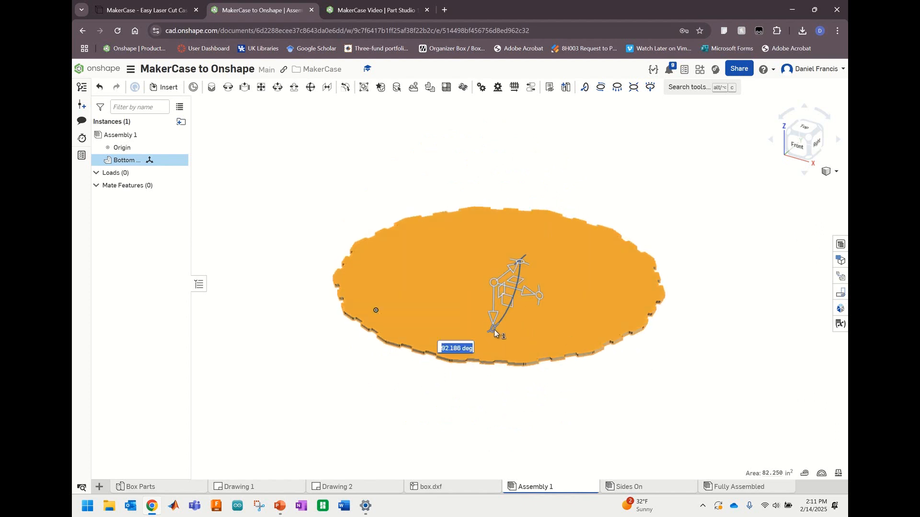
pyautogui.moveTo(495, 333); pyautogui.dragTo(491, 333)
pyautogui.press('BackSpace')
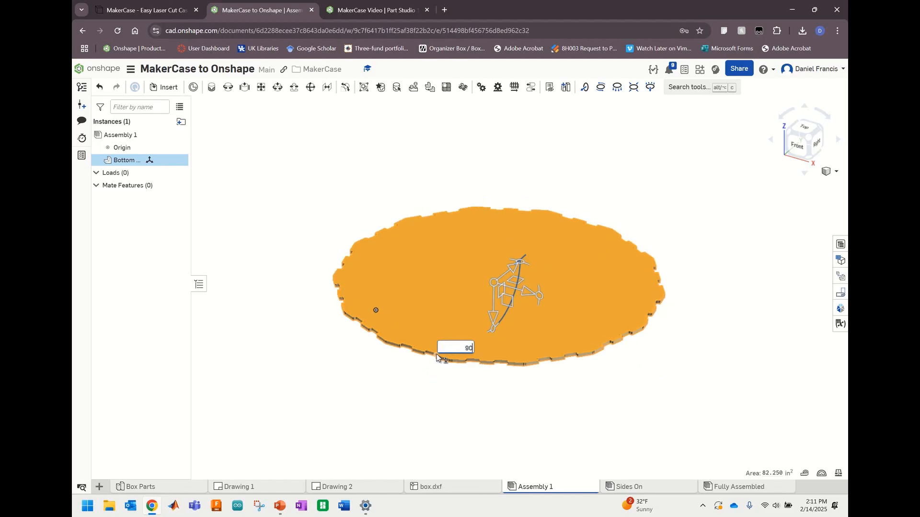
pyautogui.press('Return')
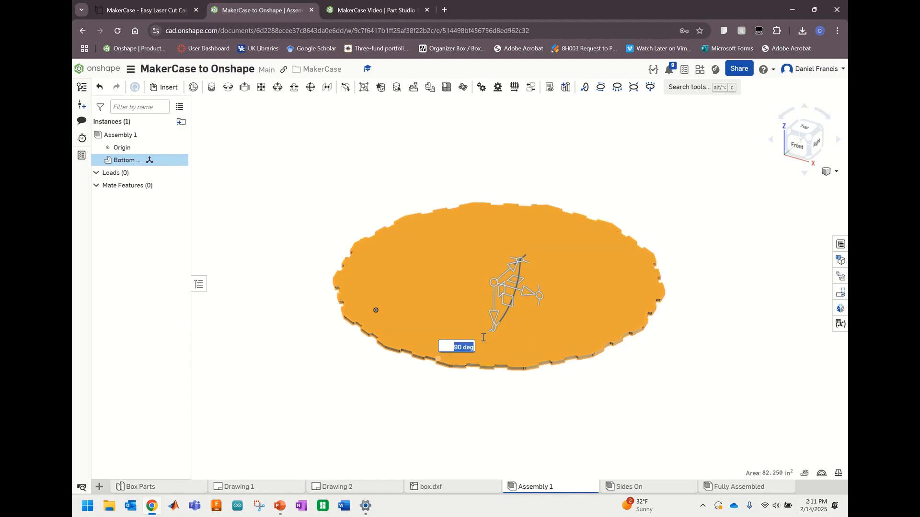
pyautogui.click(718, 365)
pyautogui.moveTo(688, 321); pyautogui.dragTo(658, 332, button='middle')
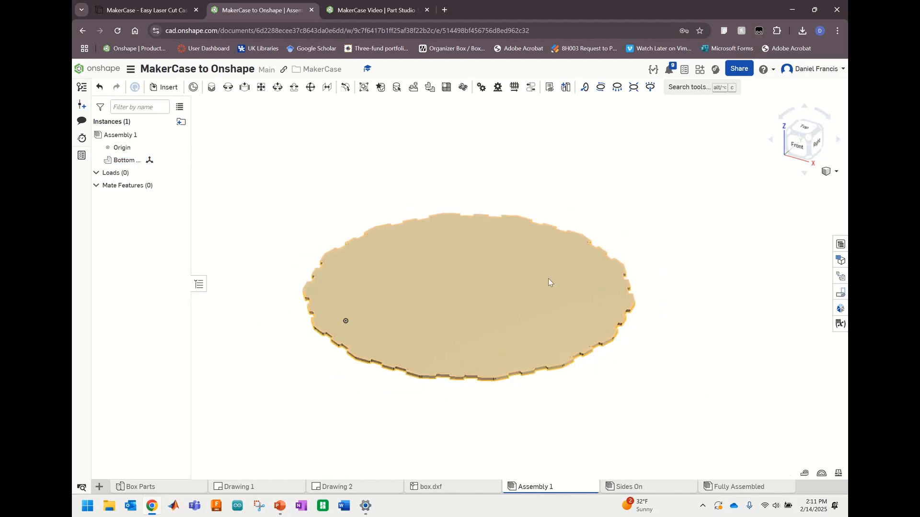
# - Fix the Bottom part in place in the assembly
pyautogui.click(479, 291)
pyautogui.click(304, 271)
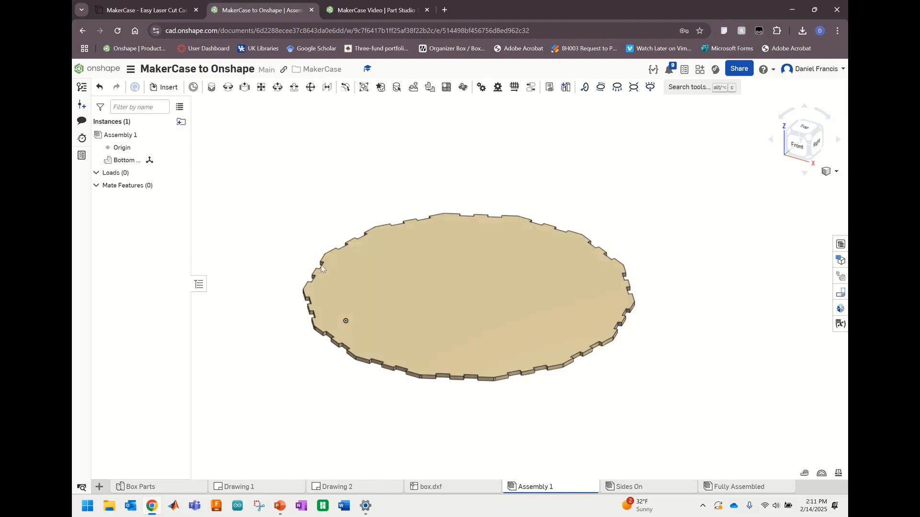
pyautogui.rightClick(470, 326)
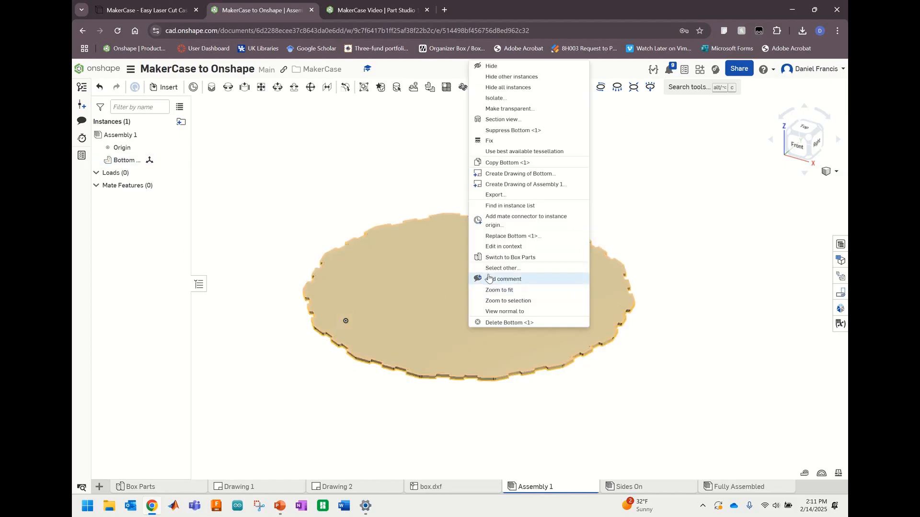
pyautogui.click(498, 141)
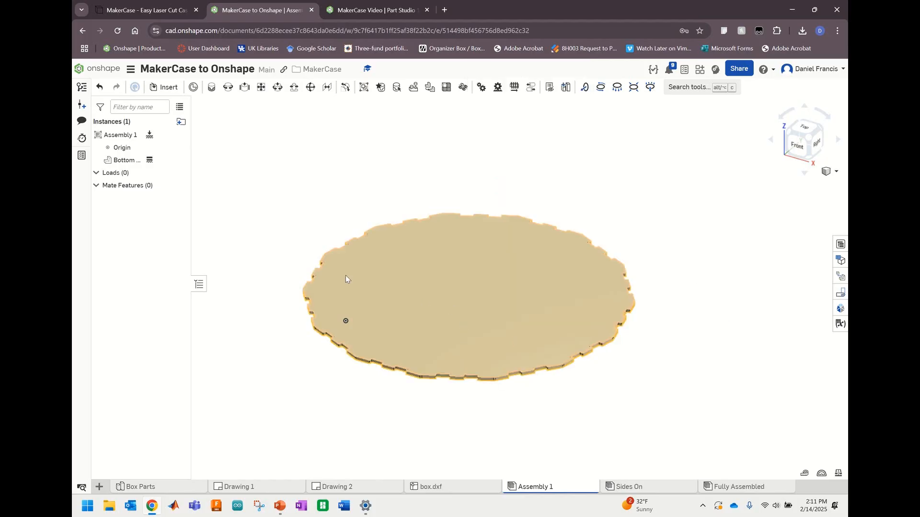
# - Insert one Side 1 part from Box Parts and place it beside the Bottom part
pyautogui.click(170, 89)
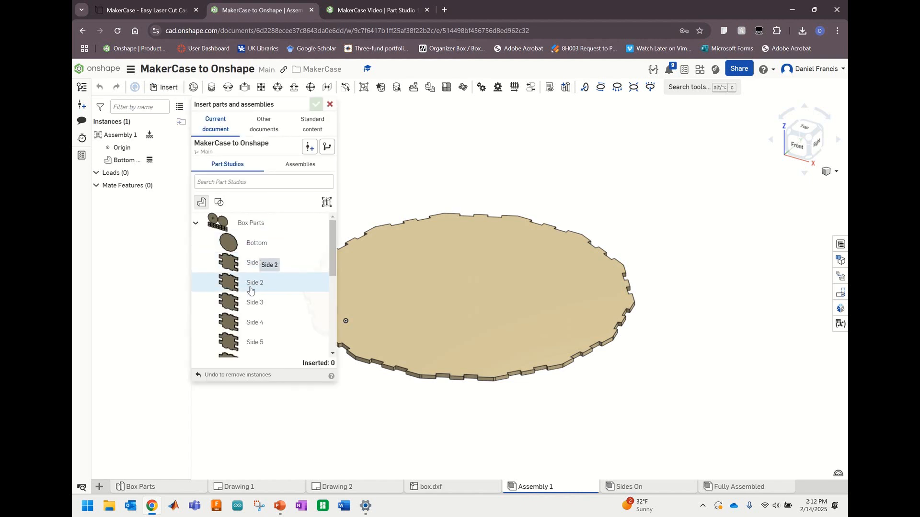
pyautogui.scroll(-4, 256, 287)
pyautogui.scroll(4, 256, 288)
pyautogui.scroll(-4, 260, 282)
pyautogui.scroll(4, 261, 311)
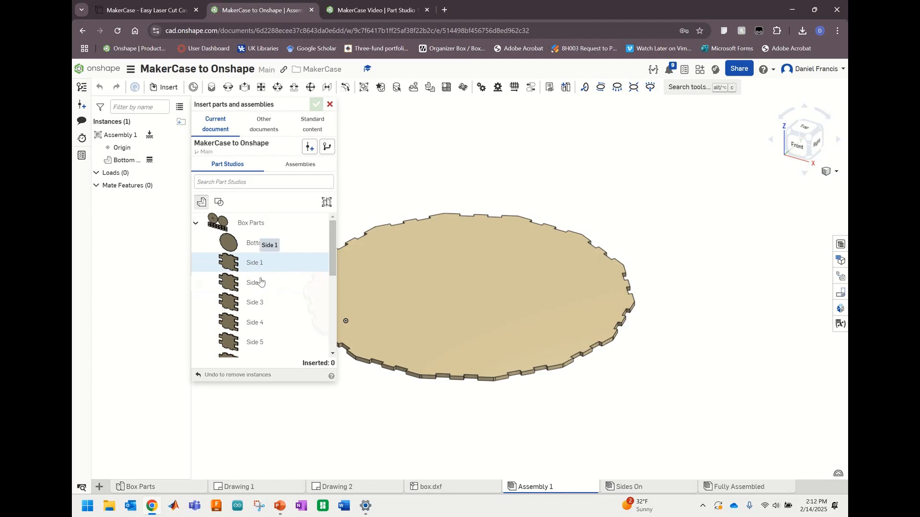
pyautogui.scroll(-2, 259, 282)
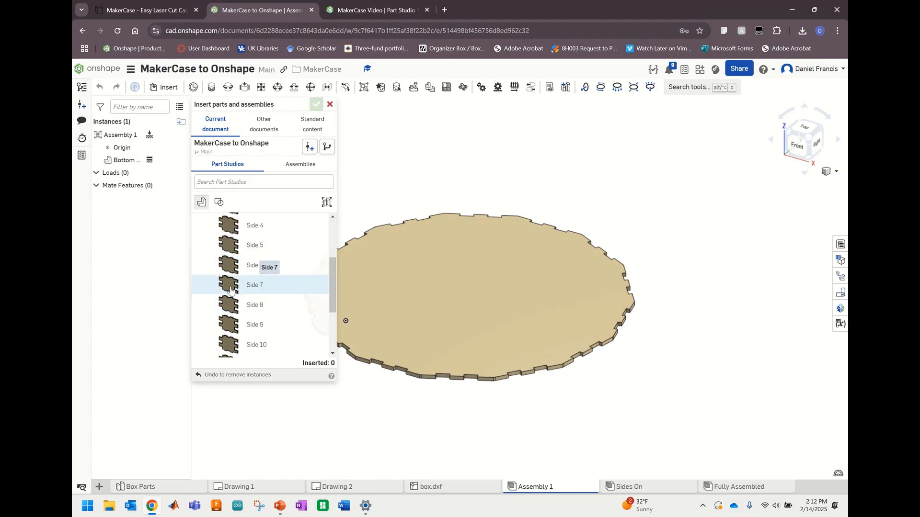
pyautogui.scroll(-3, 232, 290)
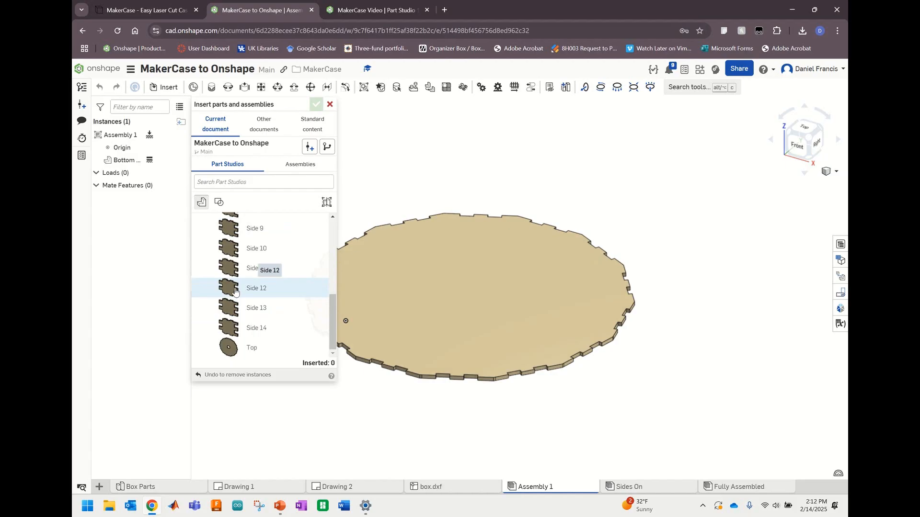
pyautogui.scroll(4, 234, 291)
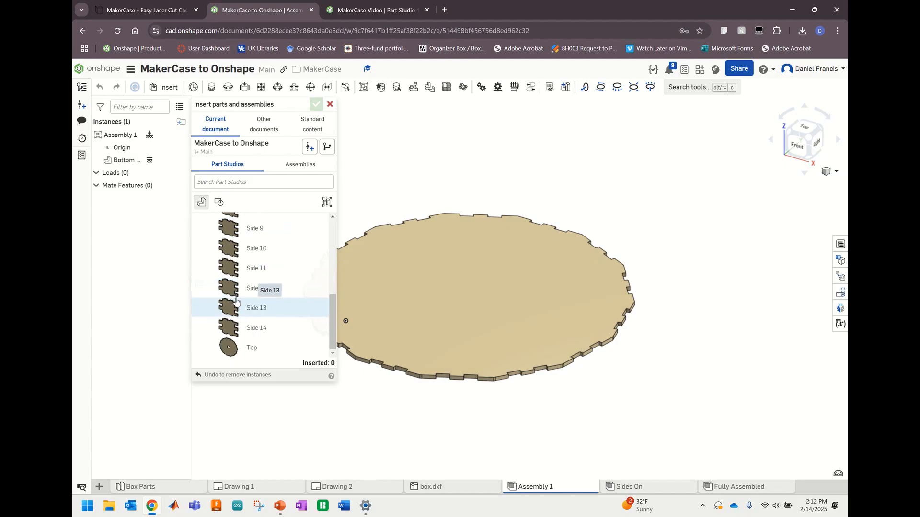
pyautogui.scroll(2, 247, 293)
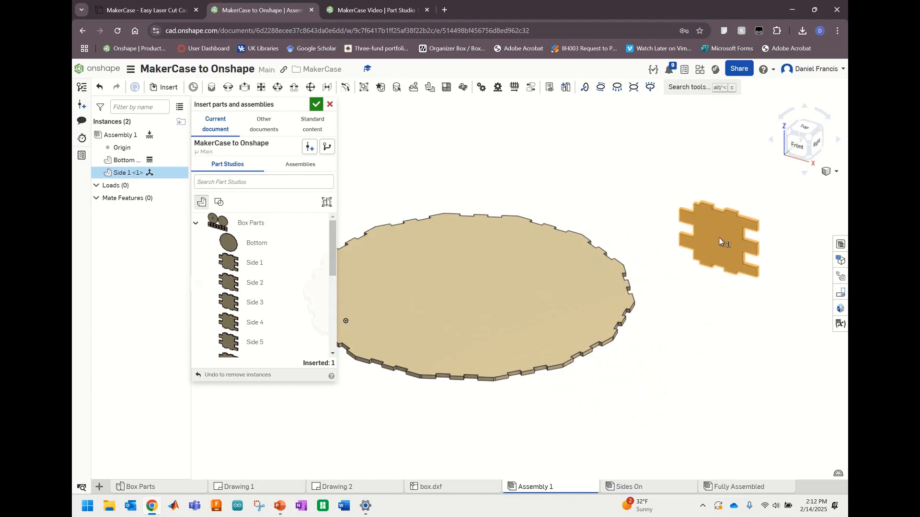
pyautogui.click(719, 237)
pyautogui.click(316, 104)
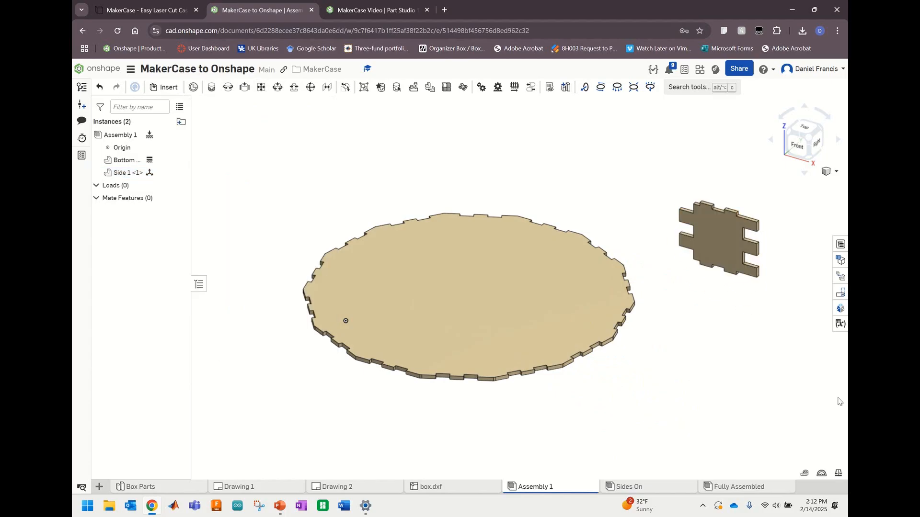
# - Start a Fastened mate with its first connector at the midpoint of the lower edge of Side 1's first bottom tab
pyautogui.click(213, 88)
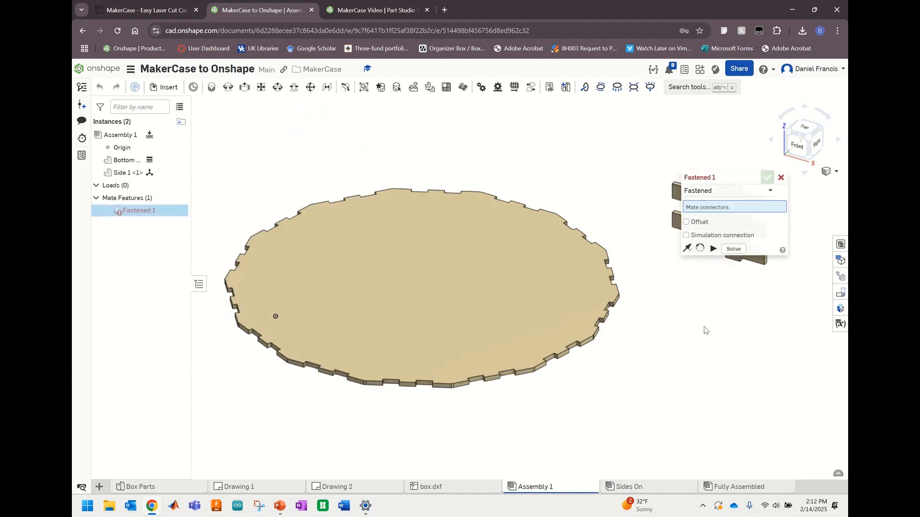
pyautogui.scroll(5, 530, 309)
pyautogui.scroll(1, 530, 309)
pyautogui.moveTo(467, 310); pyautogui.dragTo(323, 365, button='middle')
pyautogui.scroll(2, 375, 312)
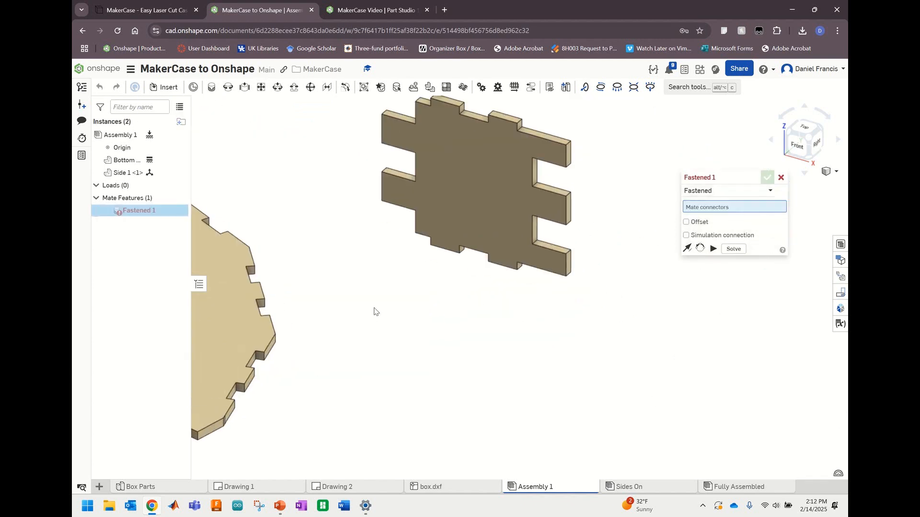
pyautogui.moveTo(447, 227); pyautogui.dragTo(424, 282, button='middle')
pyautogui.scroll(3, 431, 291)
pyautogui.scroll(4, 429, 299)
pyautogui.scroll(-4, 479, 297)
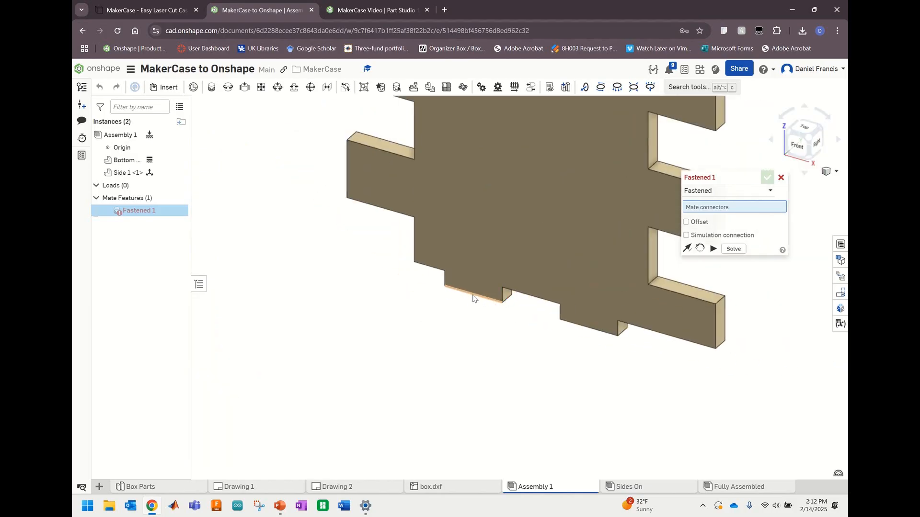
pyautogui.scroll(1, 478, 291)
pyautogui.scroll(3, 477, 285)
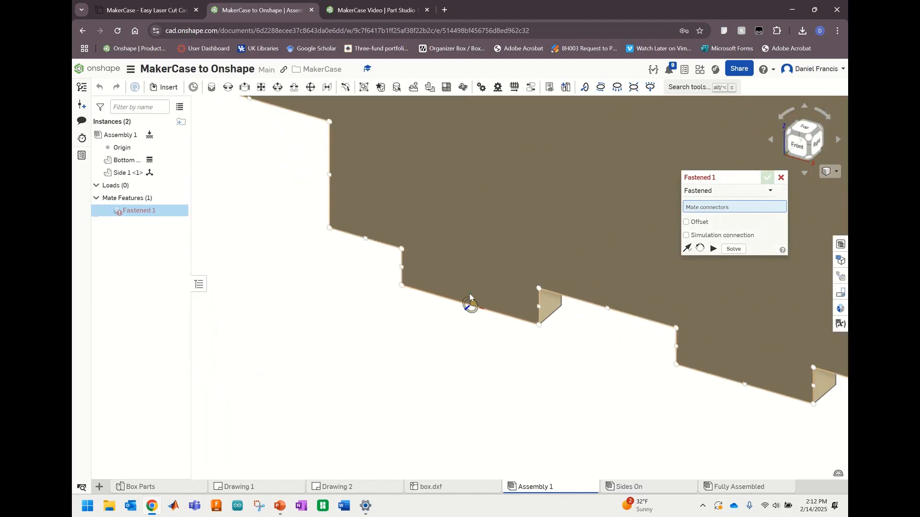
pyautogui.scroll(2, 478, 298)
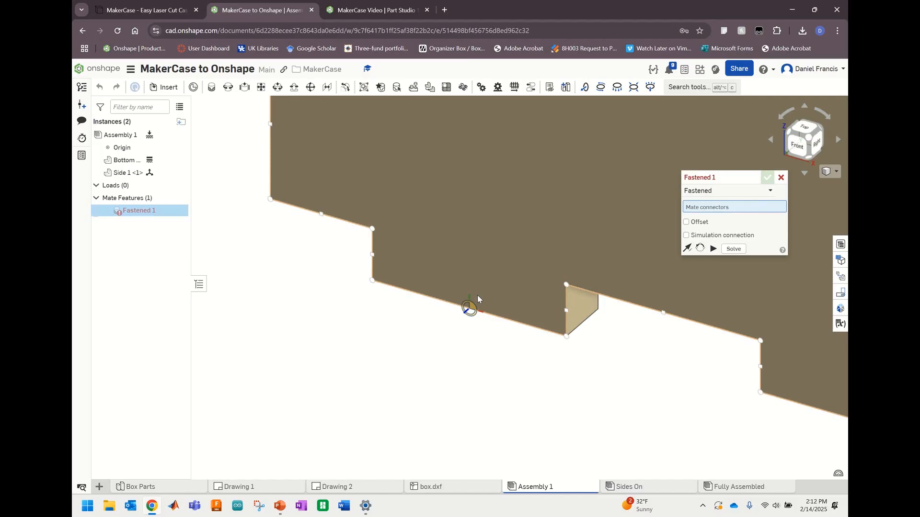
pyautogui.click(478, 297)
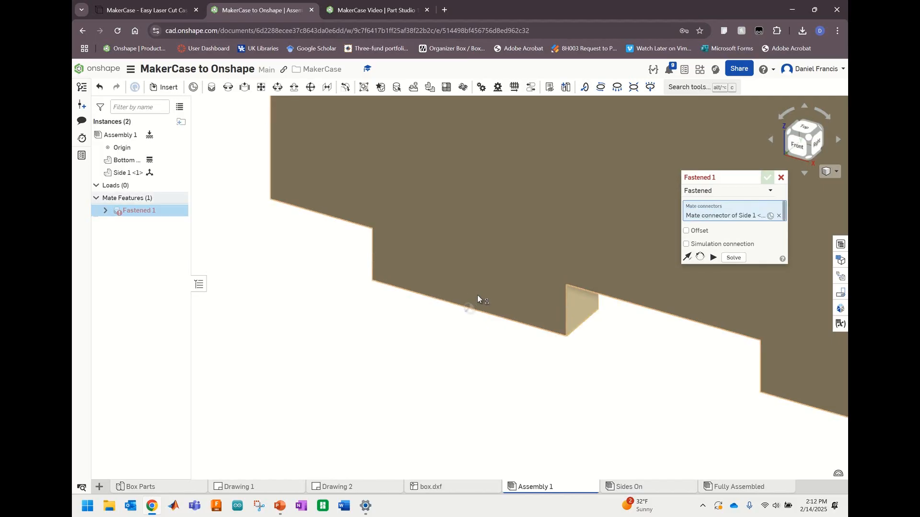
# - Place the Fastened mate's second connector at the midpoint of the lower edge of a notch in the Bottom part's rim
pyautogui.scroll(-1, 477, 311)
pyautogui.scroll(-5, 460, 345)
pyautogui.scroll(5, 554, 333)
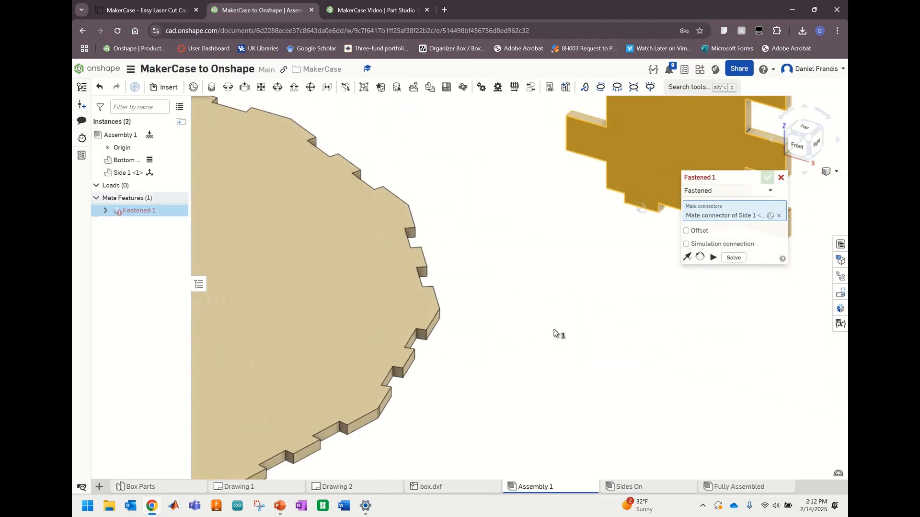
pyautogui.moveTo(522, 295); pyautogui.dragTo(486, 291, button='right')
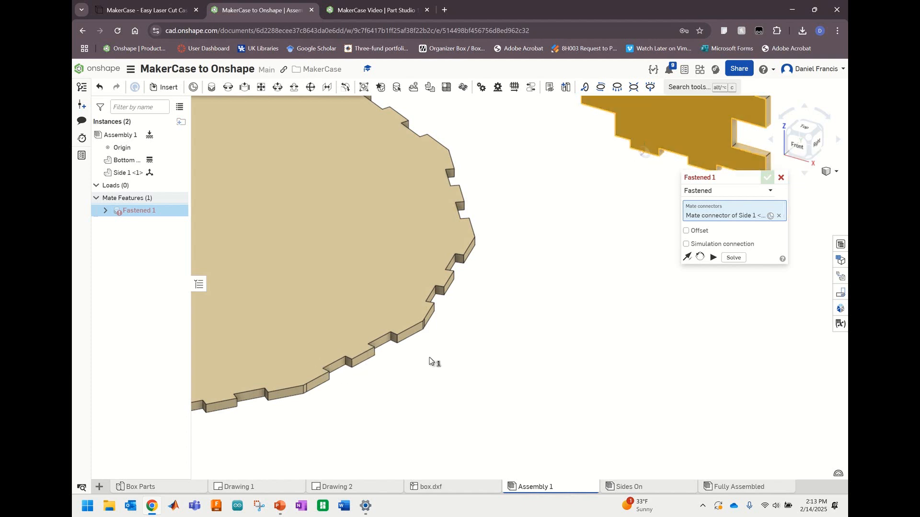
pyautogui.scroll(5, 376, 343)
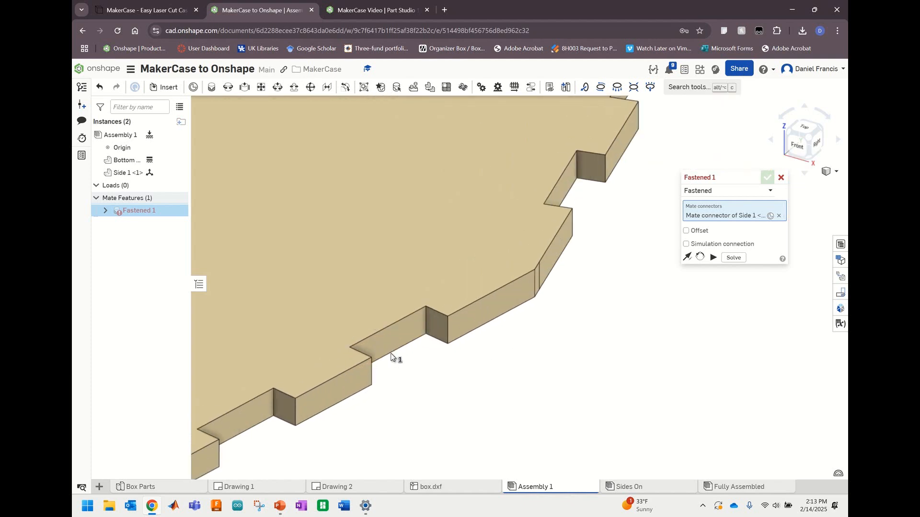
pyautogui.scroll(5, 391, 356)
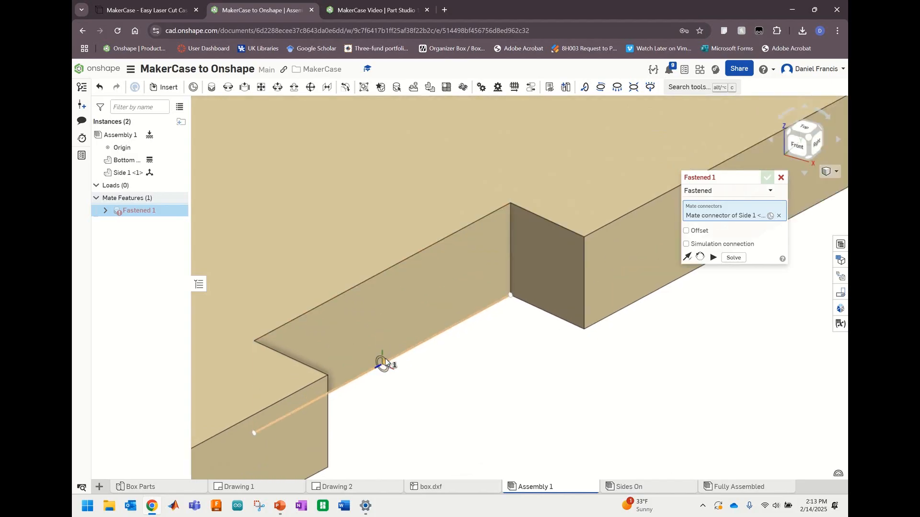
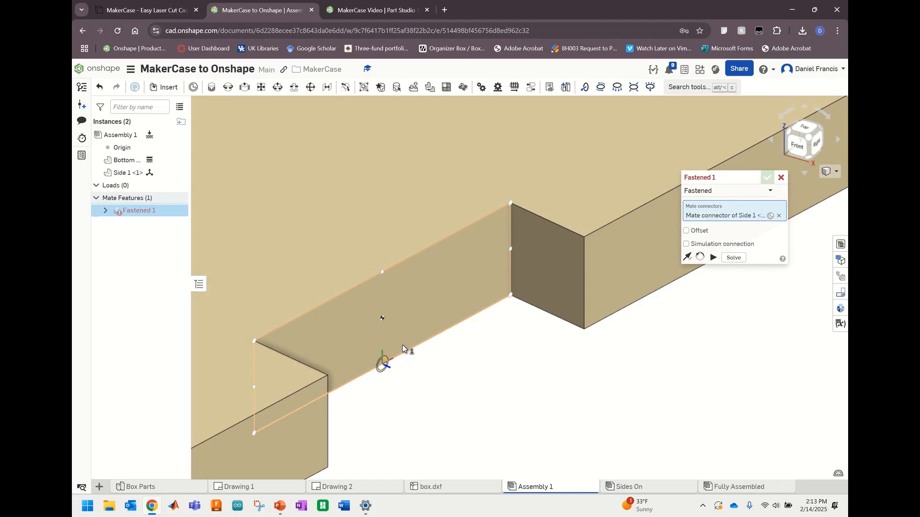
pyautogui.click(402, 346)
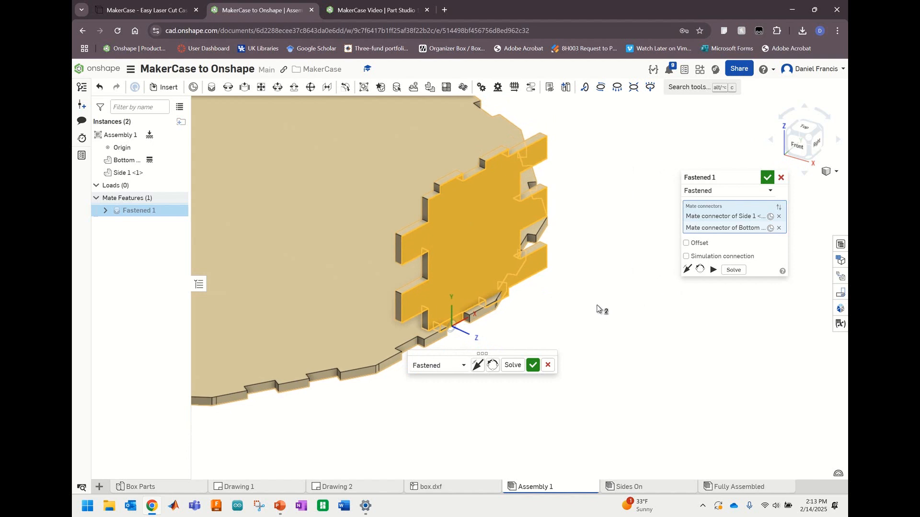
# - Reorient the mate's secondary axis and flip its primary axis so Side 1 stands upright in the notches, and commit the mate
pyautogui.click(493, 366)
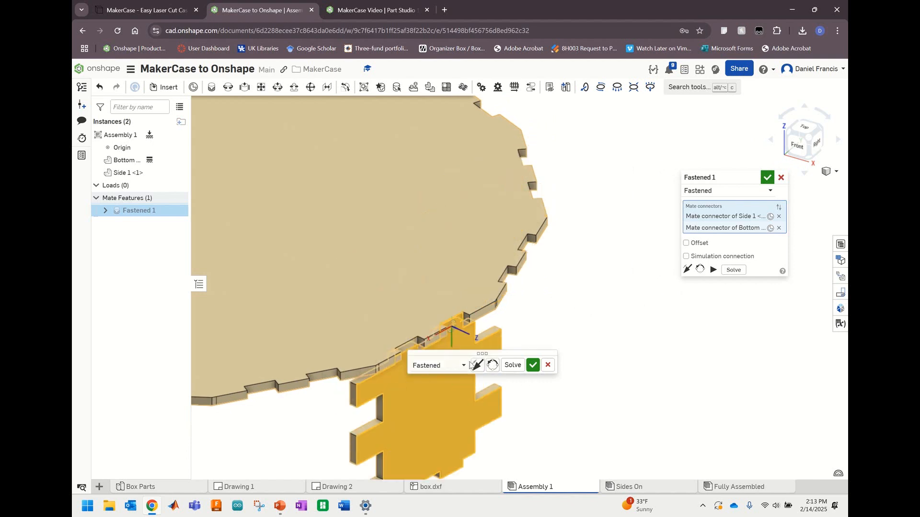
pyautogui.click(477, 366)
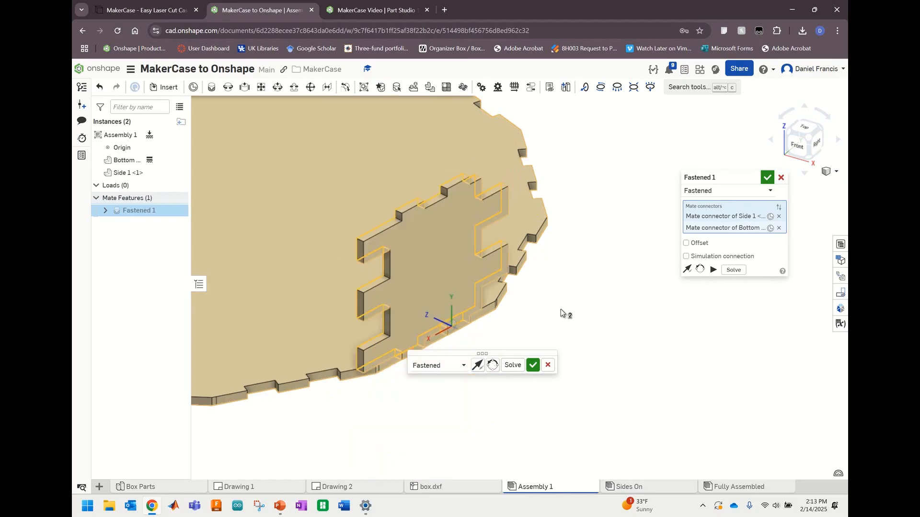
pyautogui.moveTo(566, 315); pyautogui.dragTo(559, 283, button='middle')
pyautogui.moveTo(588, 254); pyautogui.dragTo(654, 364, button='right')
pyautogui.scroll(-5, 655, 364)
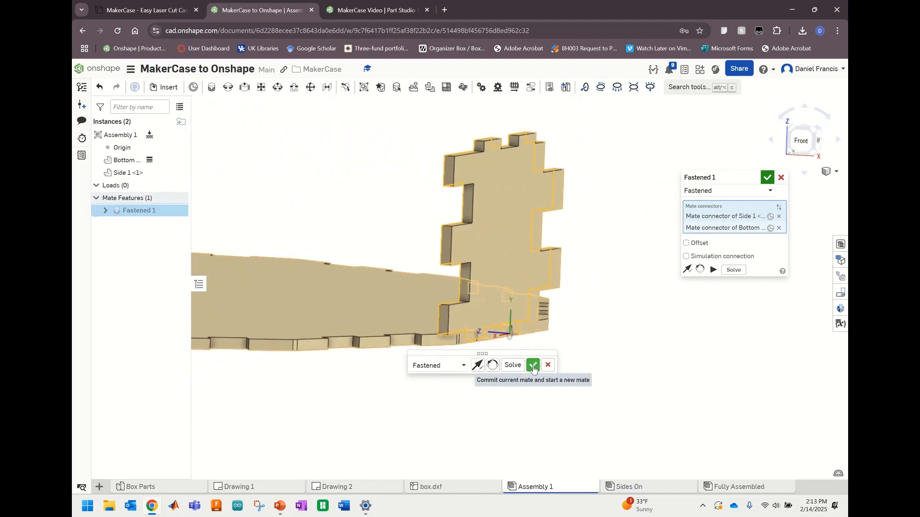
pyautogui.click(533, 365)
# - Insert a second Side 1 part from Box Parts and place it beside the Bottom part
pyautogui.scroll(-3, 503, 318)
pyautogui.moveTo(596, 322); pyautogui.dragTo(616, 276, button='right')
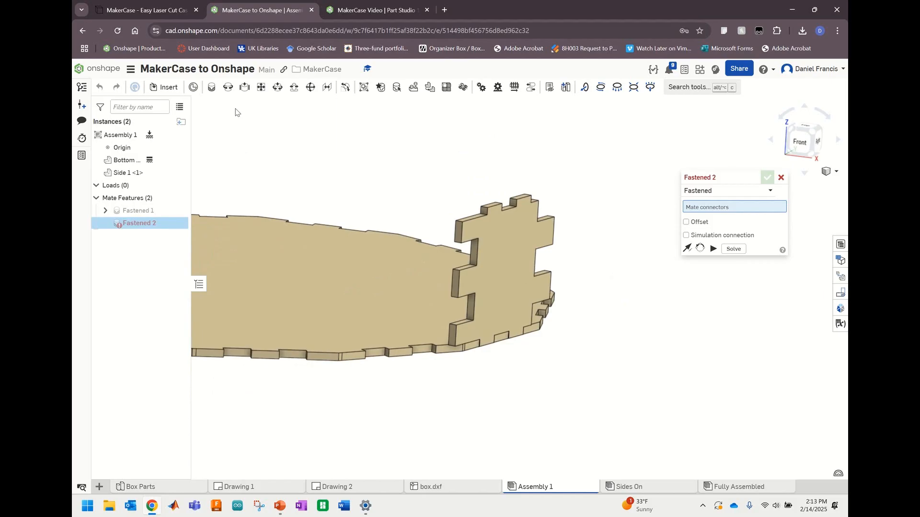
pyautogui.click(164, 87)
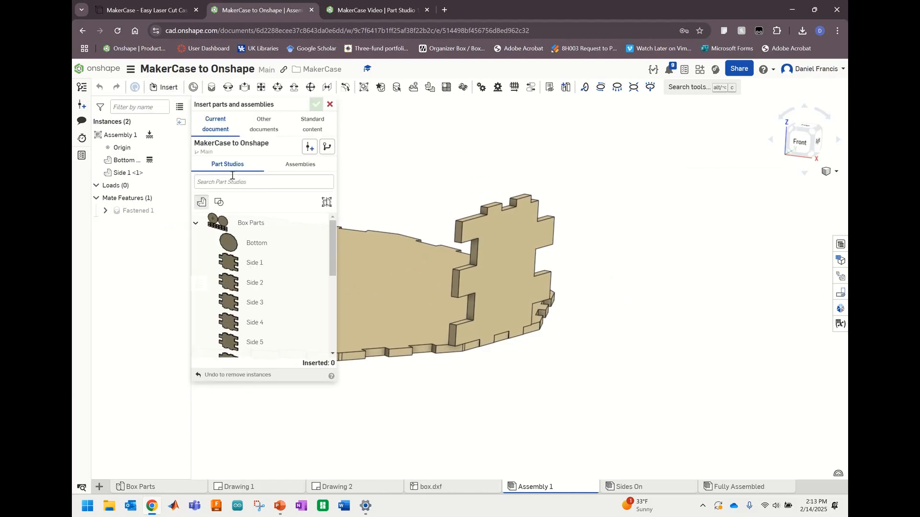
pyautogui.click(255, 264)
pyautogui.click(705, 285)
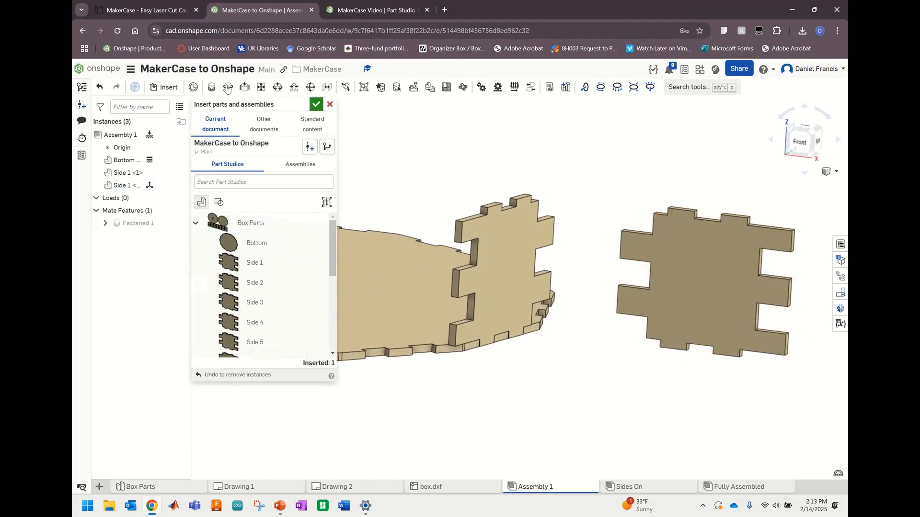
pyautogui.click(316, 104)
pyautogui.moveTo(617, 361); pyautogui.dragTo(652, 338, button='right')
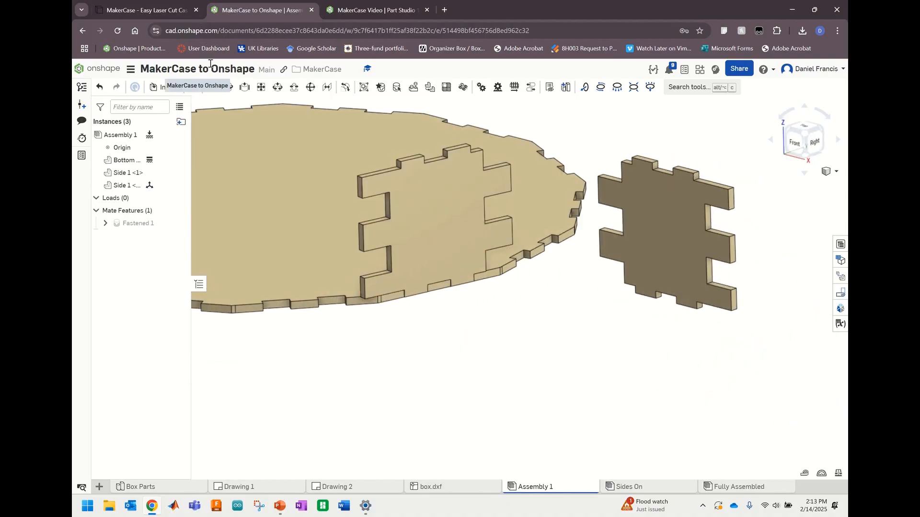
# - Start a Fastened mate joining the lower-edge midpoint of the second Side 1's first bottom tab to the matching notch on Bottom's adjacent side
pyautogui.click(213, 89)
pyautogui.scroll(5, 647, 329)
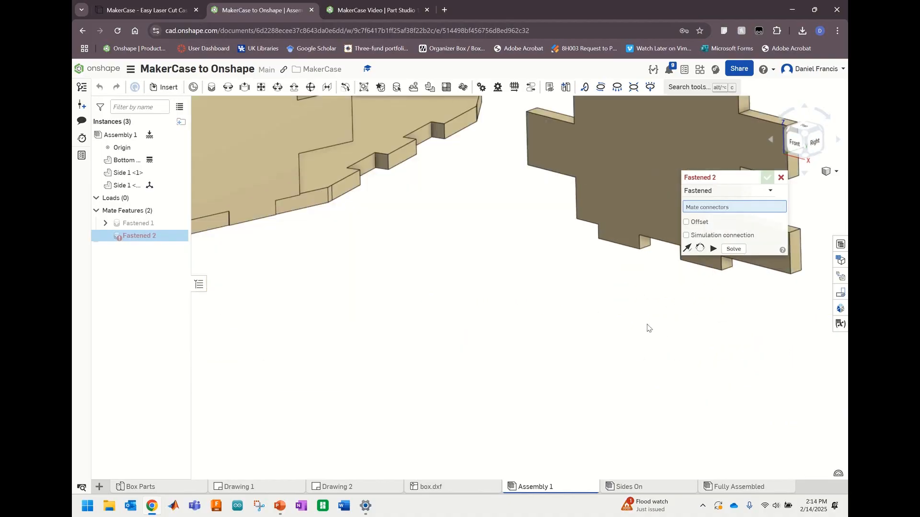
pyautogui.scroll(3, 623, 225)
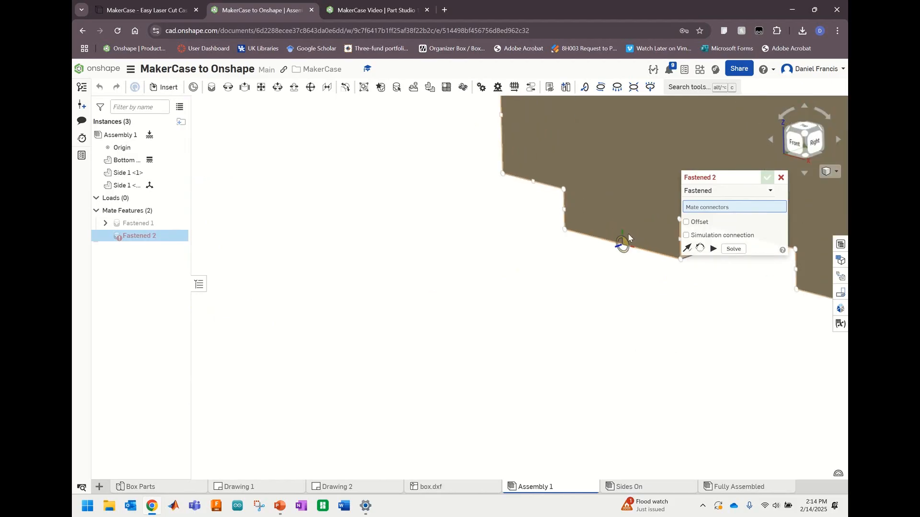
pyautogui.click(628, 234)
pyautogui.scroll(-6, 623, 244)
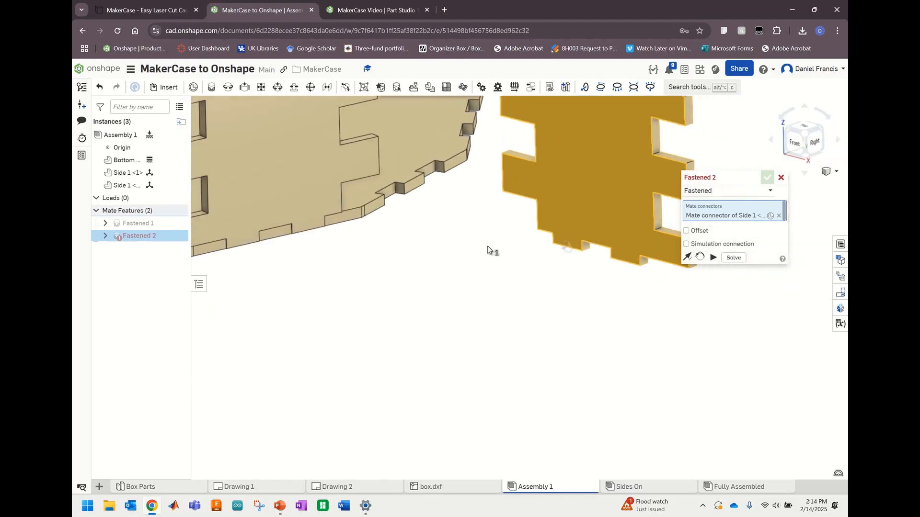
pyautogui.scroll(5, 316, 252)
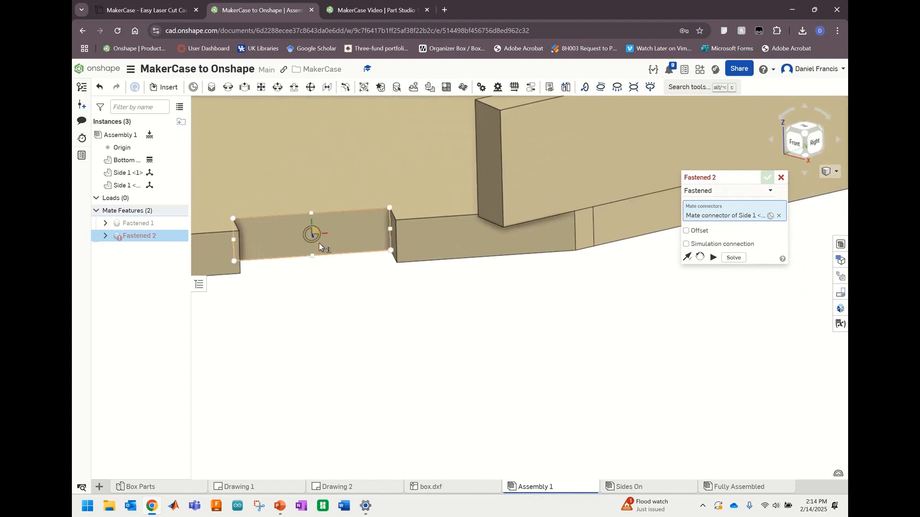
pyautogui.click(320, 248)
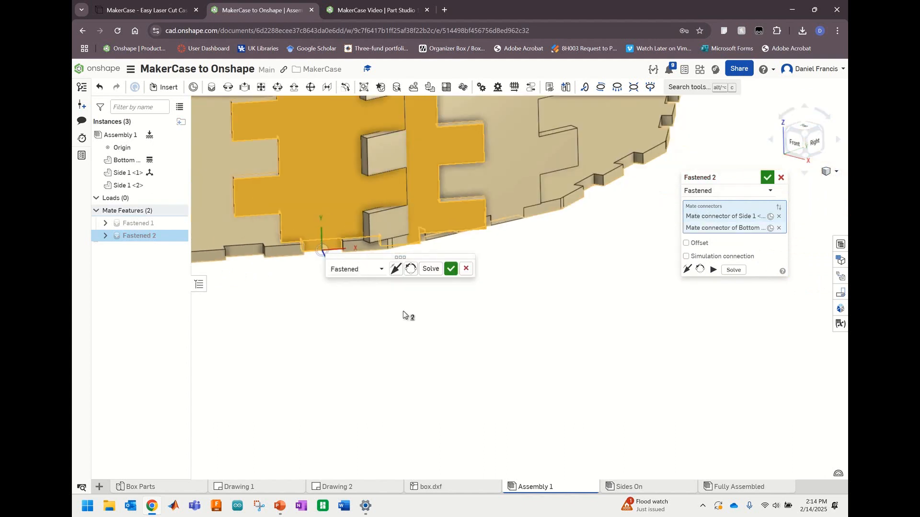
# - Reorient the secondary axis and flip the primary axis so the second Side 1 stands upright beside the first, and commit the mate
pyautogui.click(410, 269)
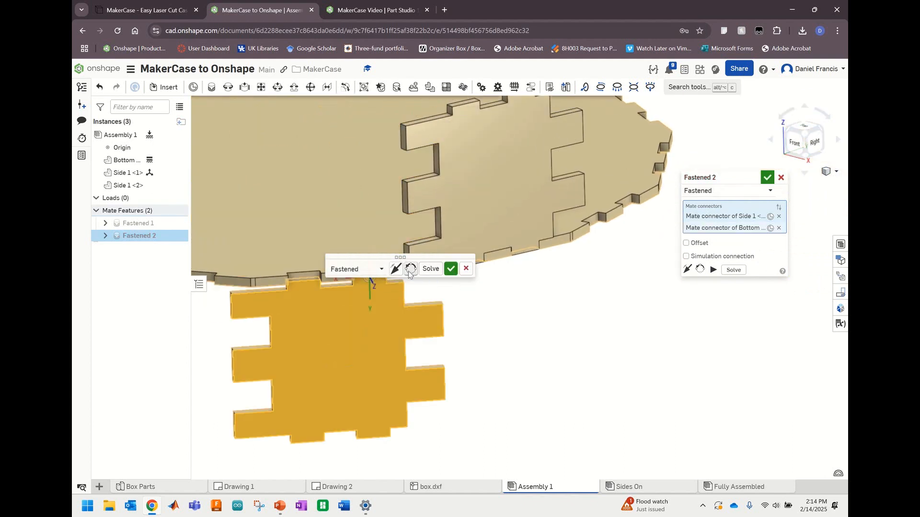
pyautogui.click(396, 270)
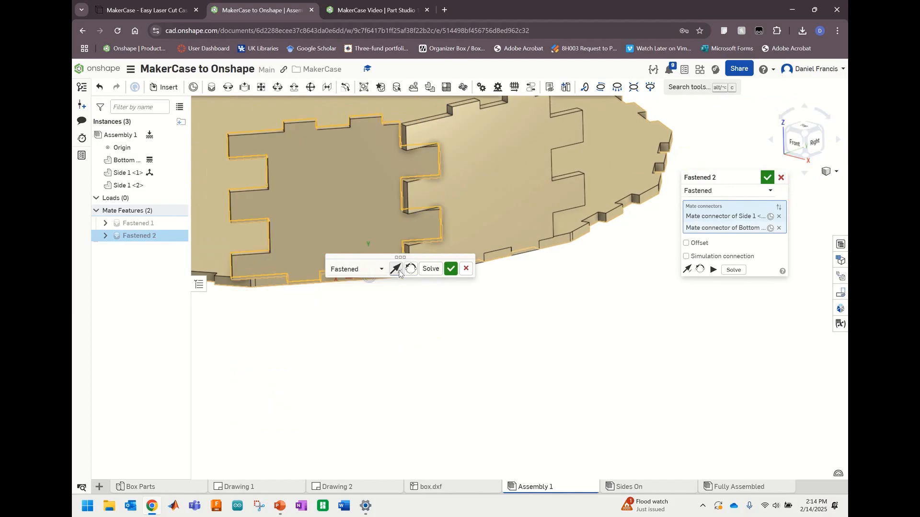
pyautogui.click(451, 270)
# - Insert a third Side 1 part from Box Parts and place it near the next free side of the Bottom part
pyautogui.moveTo(428, 339); pyautogui.dragTo(509, 285, button='right')
pyautogui.scroll(4, 474, 255)
pyautogui.scroll(-2, 509, 316)
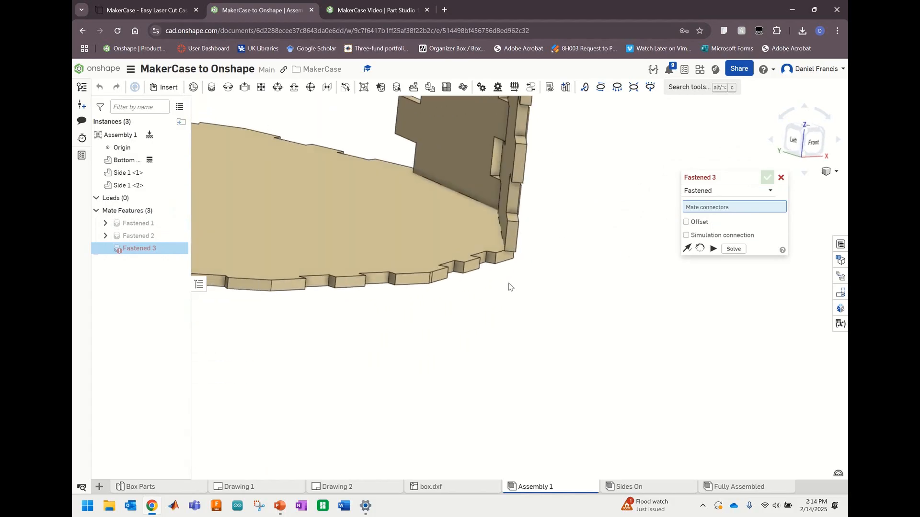
pyautogui.click(166, 86)
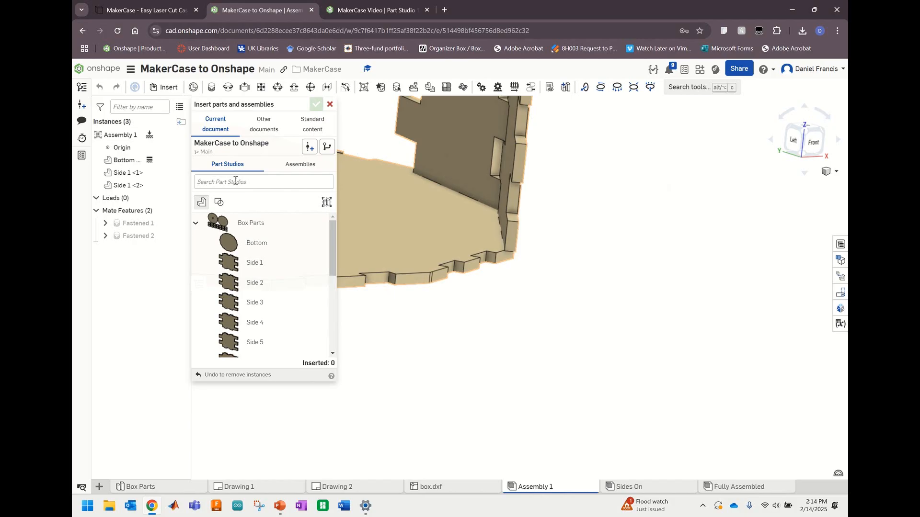
pyautogui.click(254, 262)
pyautogui.click(654, 261)
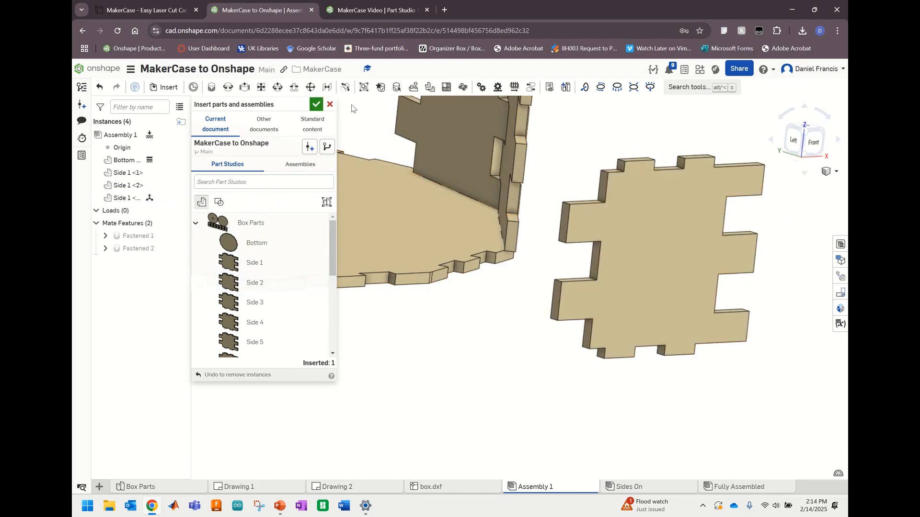
pyautogui.click(316, 104)
pyautogui.moveTo(735, 399); pyautogui.dragTo(696, 351, button='right')
pyautogui.scroll(-3, 398, 266)
pyautogui.moveTo(397, 266); pyautogui.dragTo(503, 327, button='right')
pyautogui.moveTo(673, 364); pyautogui.dragTo(663, 355, button='right')
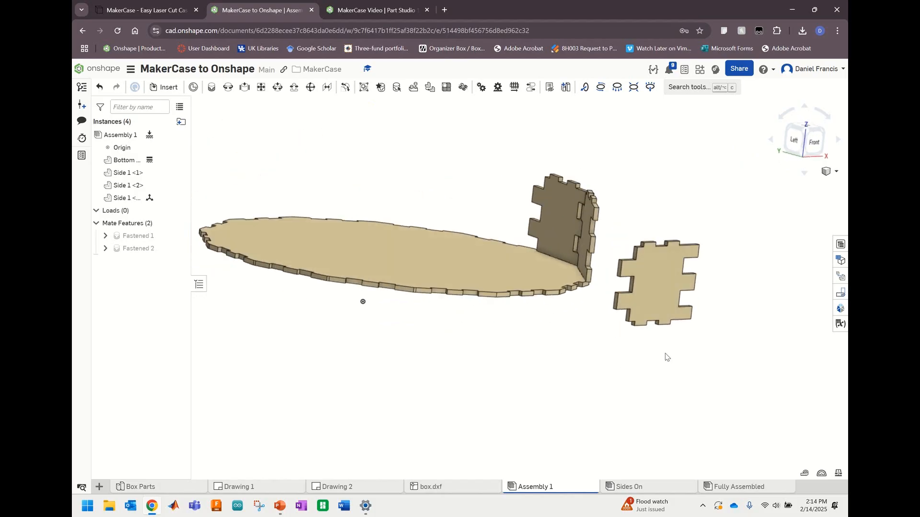
# - Start a Fastened mate joining the third Side 1's first bottom tab to the lower-edge midpoint of the matching notch on Bottom's next free side
pyautogui.click(211, 87)
pyautogui.scroll(3, 653, 403)
pyautogui.scroll(5, 439, 310)
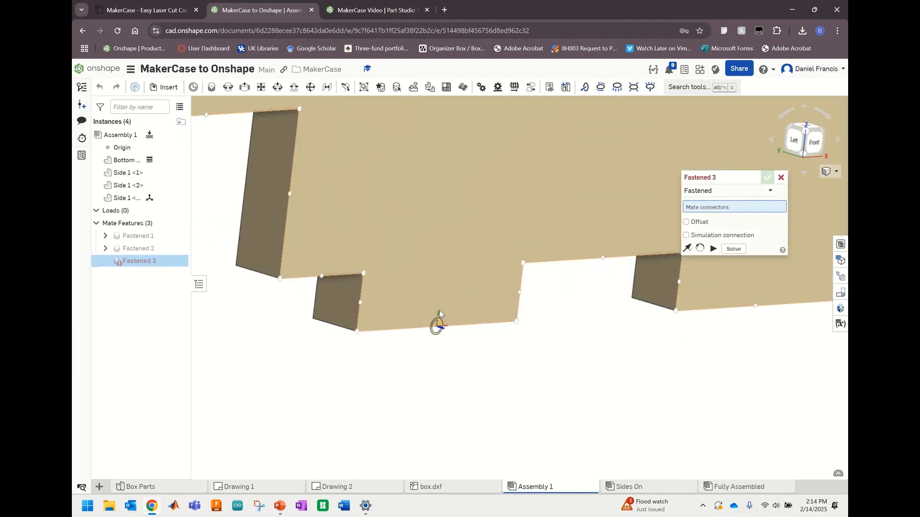
pyautogui.click(439, 310)
pyautogui.scroll(-5, 411, 294)
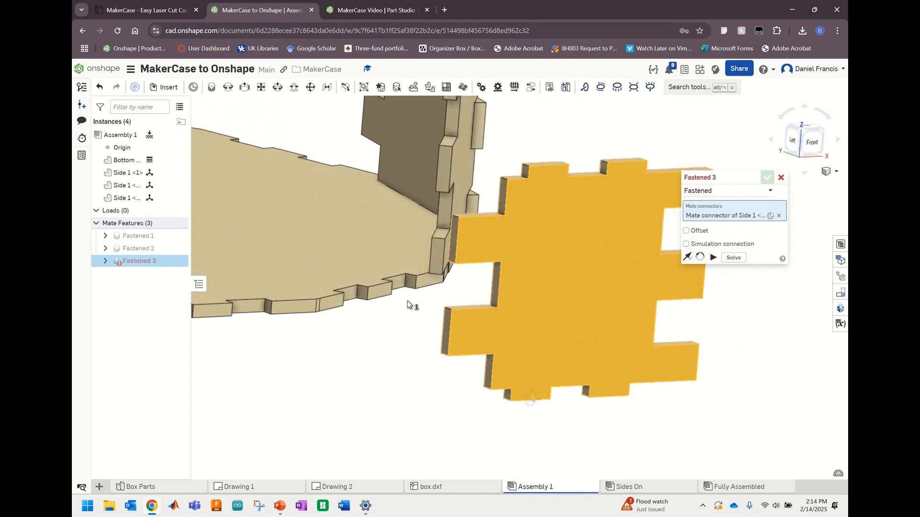
pyautogui.scroll(5, 397, 287)
pyautogui.click(362, 268)
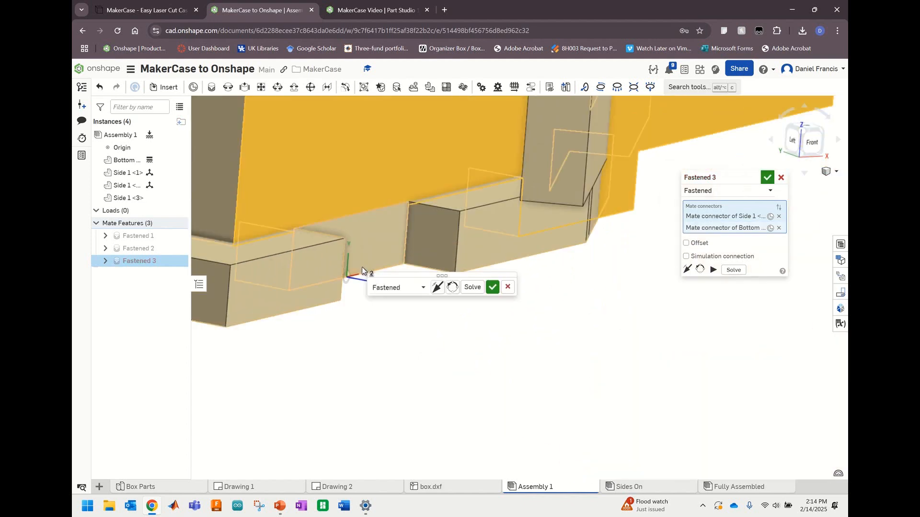
# - Reorient the secondary axis and flip the primary axis so the third Side 1 stands upright beside the second, and commit the mate
pyautogui.click(454, 288)
pyautogui.click(440, 289)
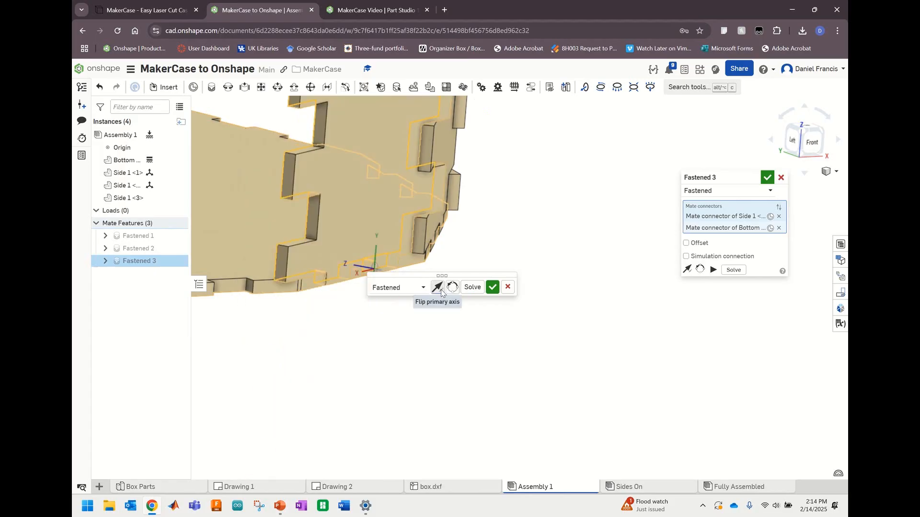
pyautogui.click(491, 290)
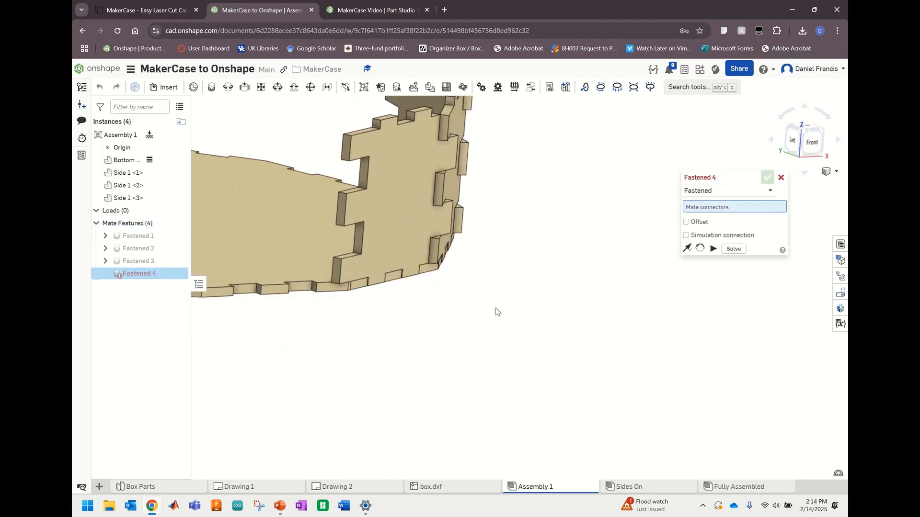
# - Insert a fourth Side 1 part from Box Parts and place it near the Bottom part's next free side
pyautogui.moveTo(497, 311); pyautogui.dragTo(553, 307, button='right')
pyautogui.scroll(-3, 550, 304)
pyautogui.moveTo(530, 324); pyautogui.dragTo(464, 365, button='middle')
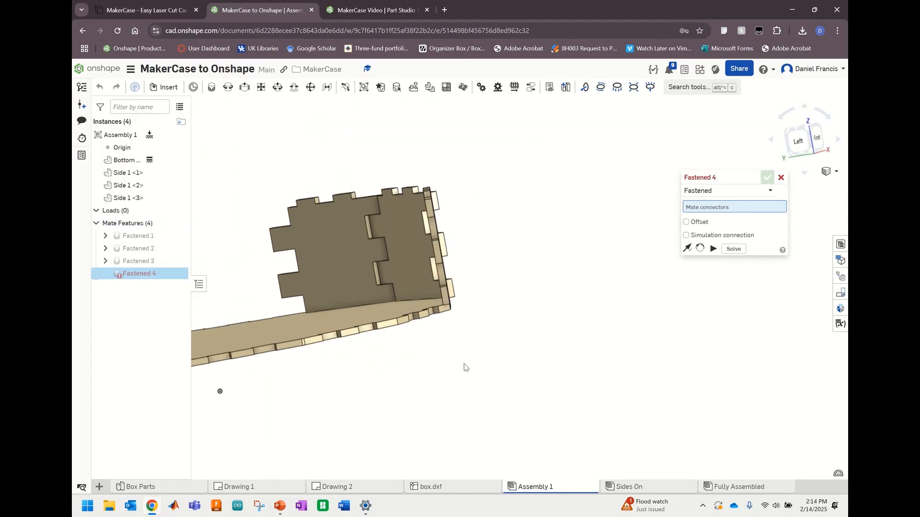
pyautogui.scroll(-2, 551, 254)
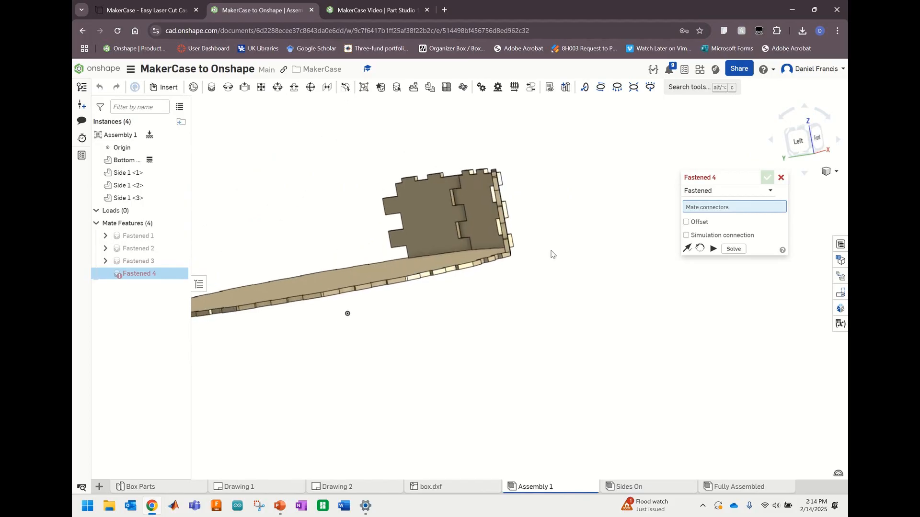
pyautogui.moveTo(585, 312); pyautogui.dragTo(645, 342, button='middle')
pyautogui.moveTo(666, 346); pyautogui.dragTo(656, 352, button='right')
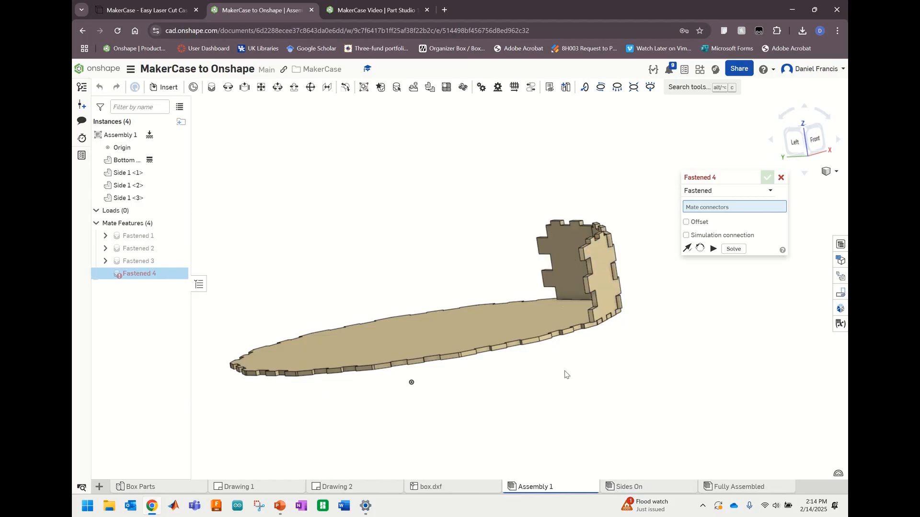
pyautogui.click(163, 87)
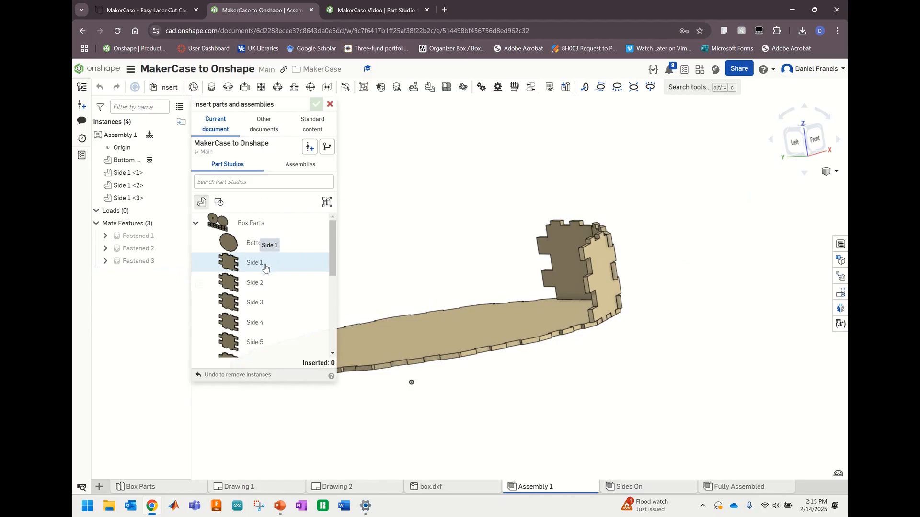
pyautogui.click(265, 268)
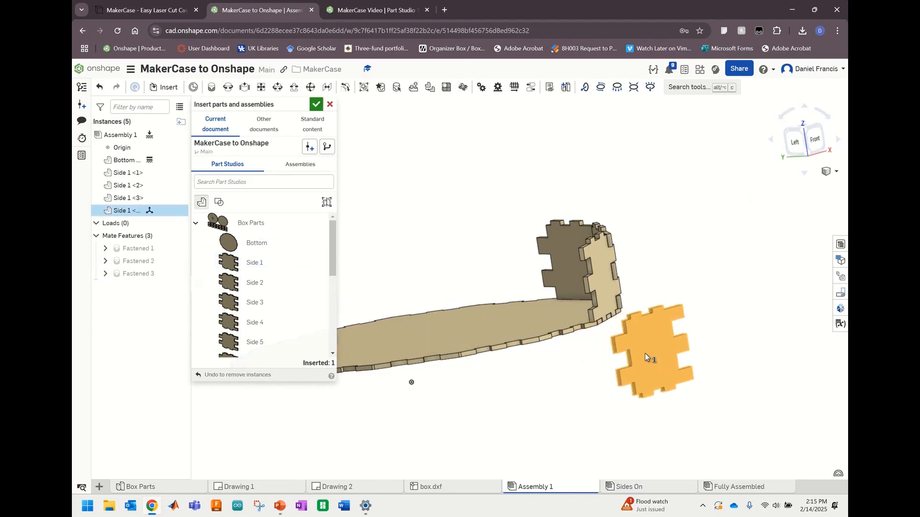
pyautogui.click(680, 354)
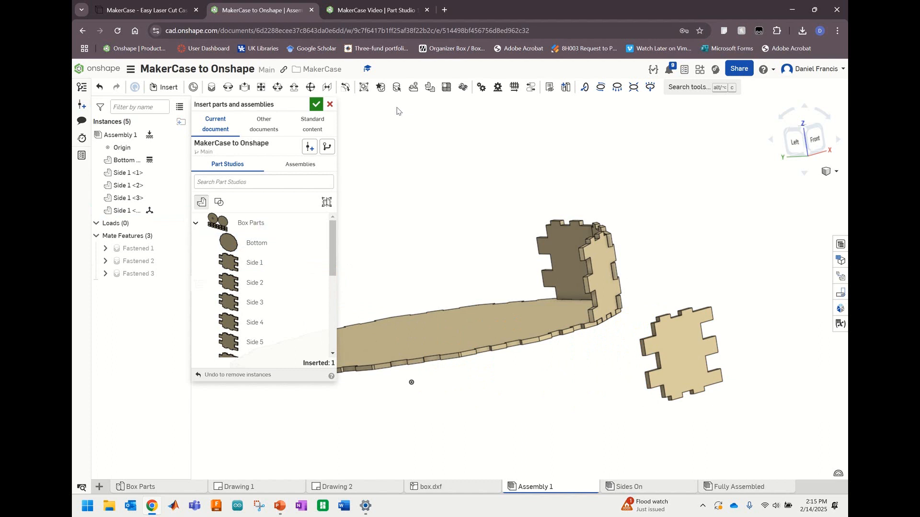
pyautogui.click(317, 104)
# - Start a Fastened mate joining the fourth Side 1's first bottom tab to the lower-edge midpoint of the matching notch on Bottom's next free side
pyautogui.press('Left')
pyautogui.press('Left')
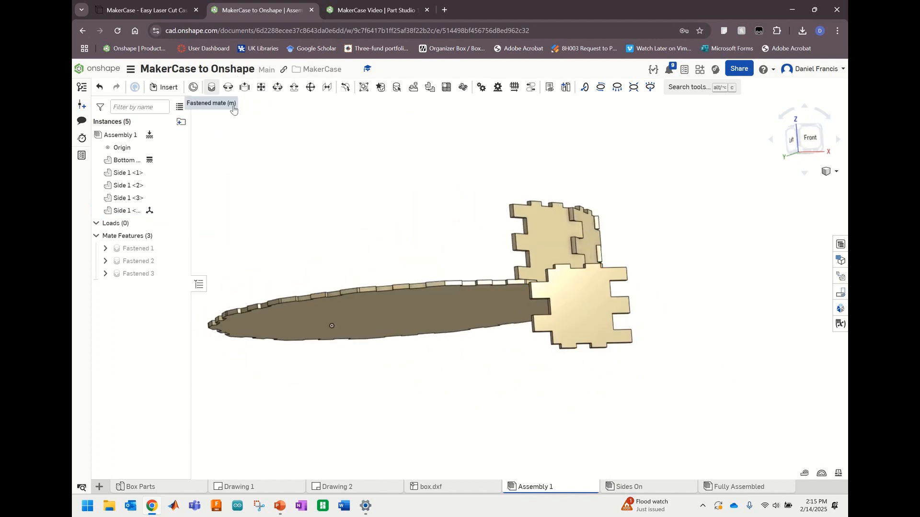
pyautogui.click(211, 87)
pyautogui.scroll(5, 587, 349)
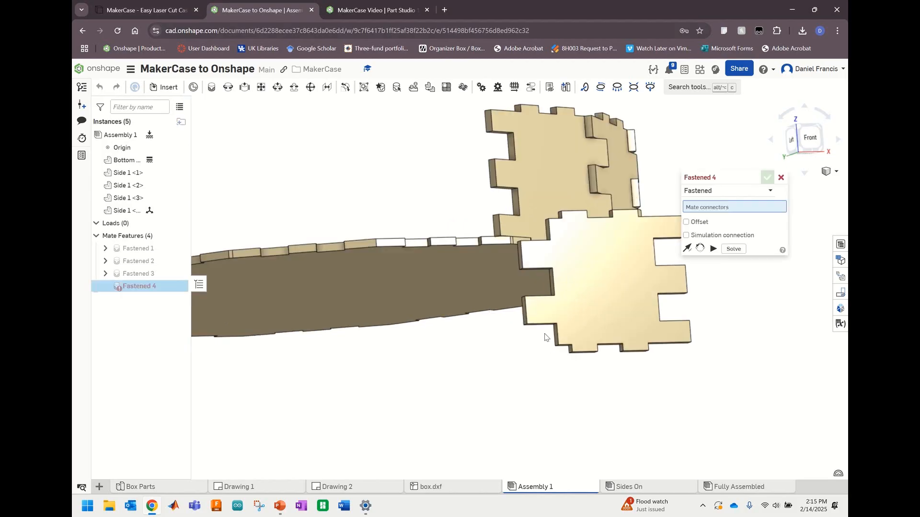
pyautogui.scroll(3, 594, 354)
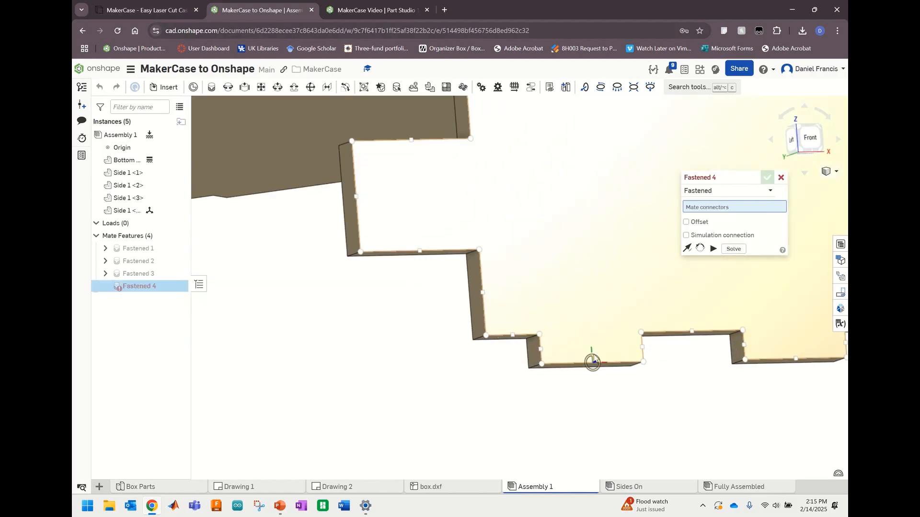
pyautogui.click(593, 362)
pyautogui.scroll(-5, 479, 272)
pyautogui.scroll(5, 431, 264)
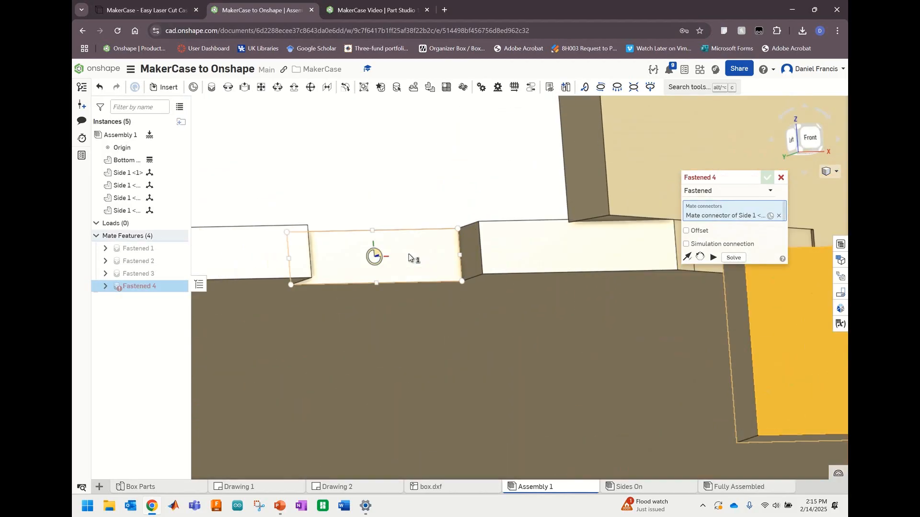
pyautogui.click(390, 276)
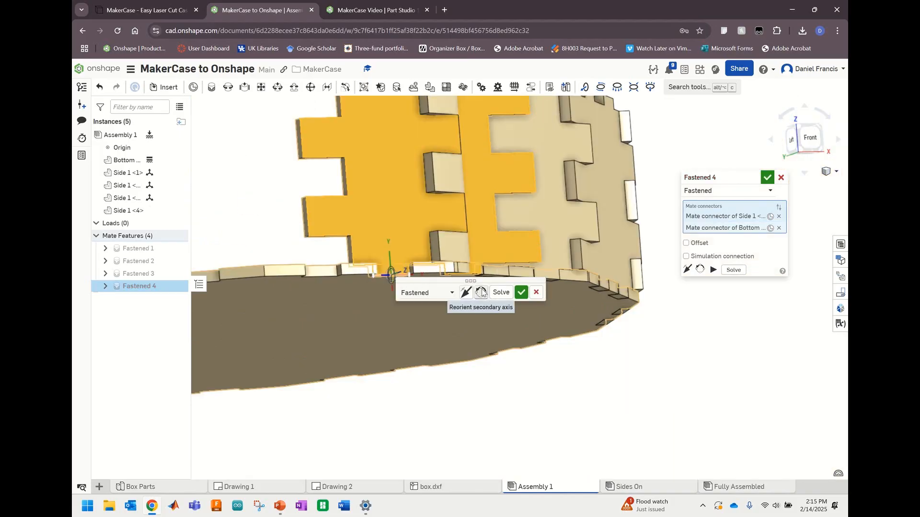
# - Reorient the secondary axis and flip the primary axis so the fourth Side 1 stands upright beside the third, and commit the mate
pyautogui.click(481, 292)
pyautogui.click(467, 293)
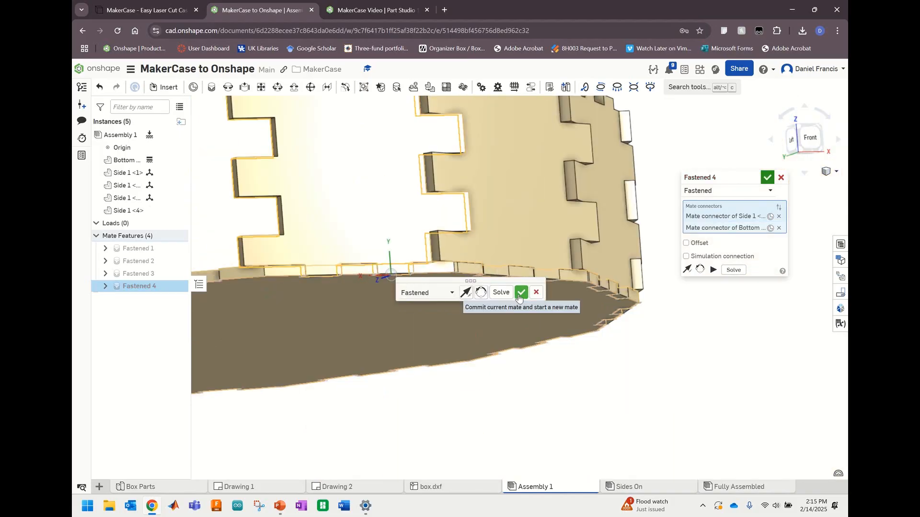
pyautogui.click(520, 292)
pyautogui.moveTo(558, 349); pyautogui.dragTo(517, 345, button='right')
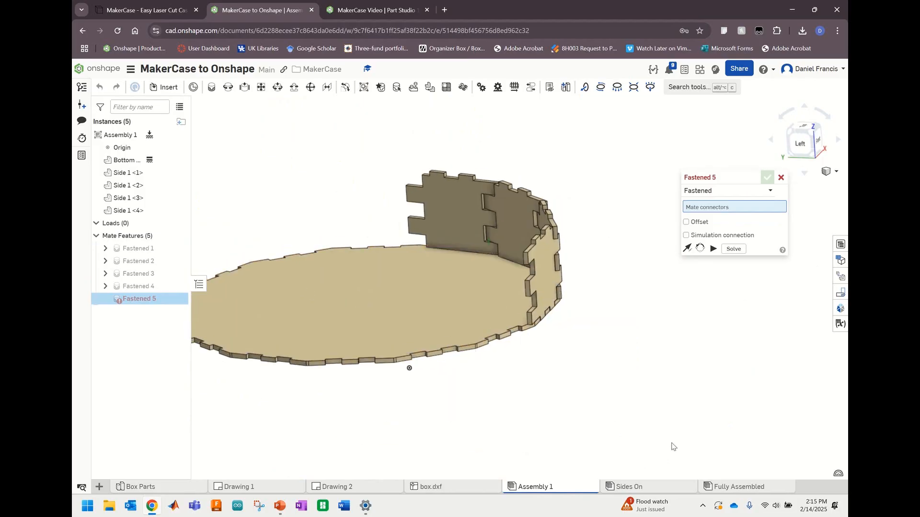
# - Switch to the Sides On assembly, which holds the Bottom with all fourteen sides mated, and view the whole box
pyautogui.click(641, 487)
pyautogui.scroll(-1, 480, 362)
pyautogui.moveTo(480, 362); pyautogui.dragTo(431, 387, button='middle')
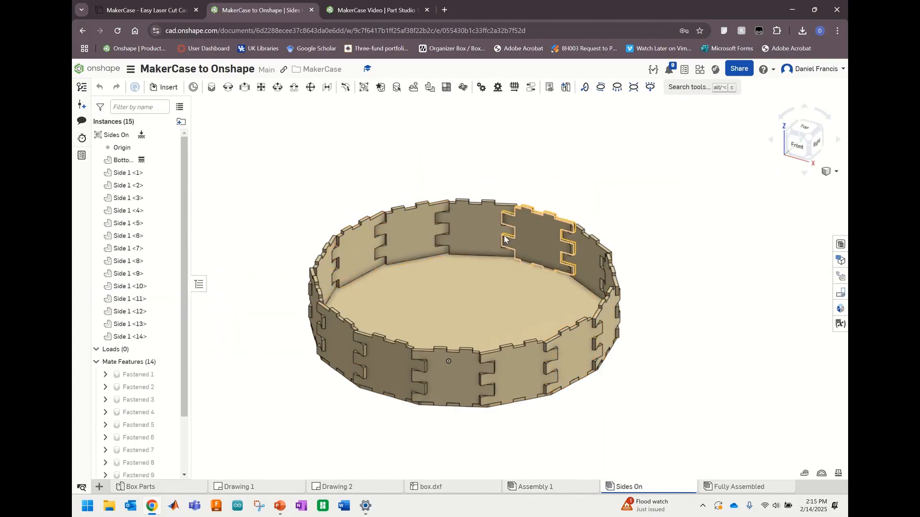
pyautogui.moveTo(724, 420); pyautogui.dragTo(770, 413, button='middle')
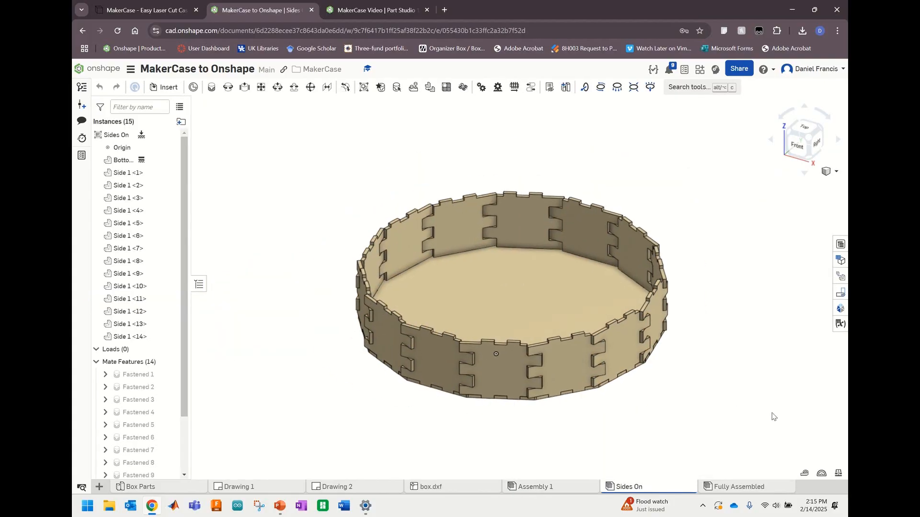
pyautogui.scroll(1, 675, 305)
pyautogui.moveTo(616, 298); pyautogui.dragTo(651, 311, button='middle')
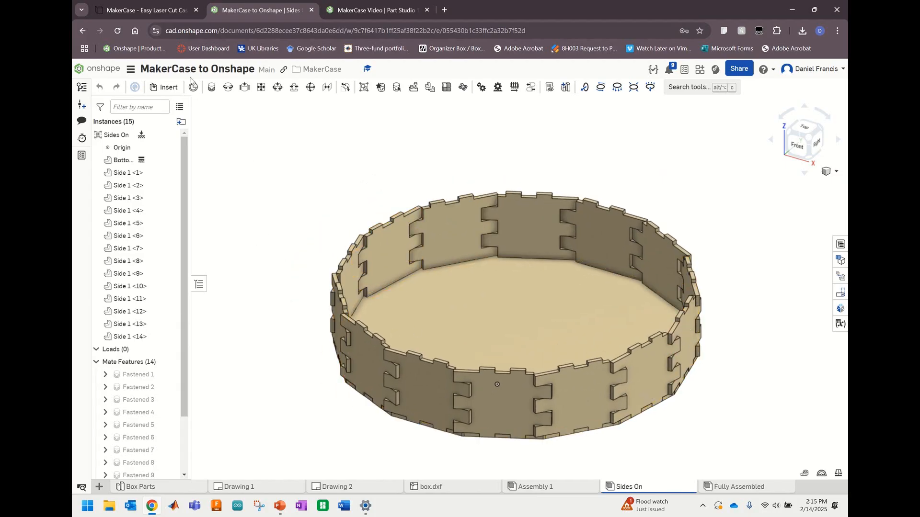
# - Insert the Top part from Box Parts and place it in free space beside the box
pyautogui.click(167, 88)
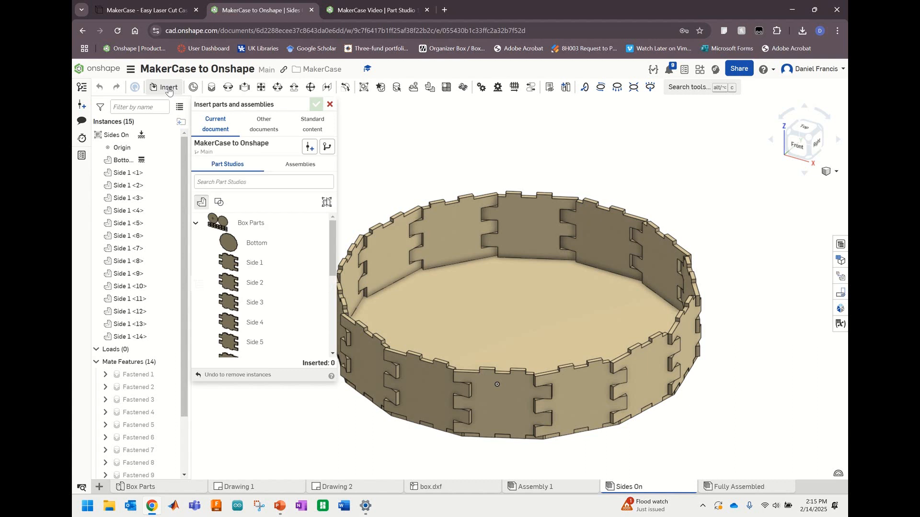
pyautogui.scroll(-3, 287, 283)
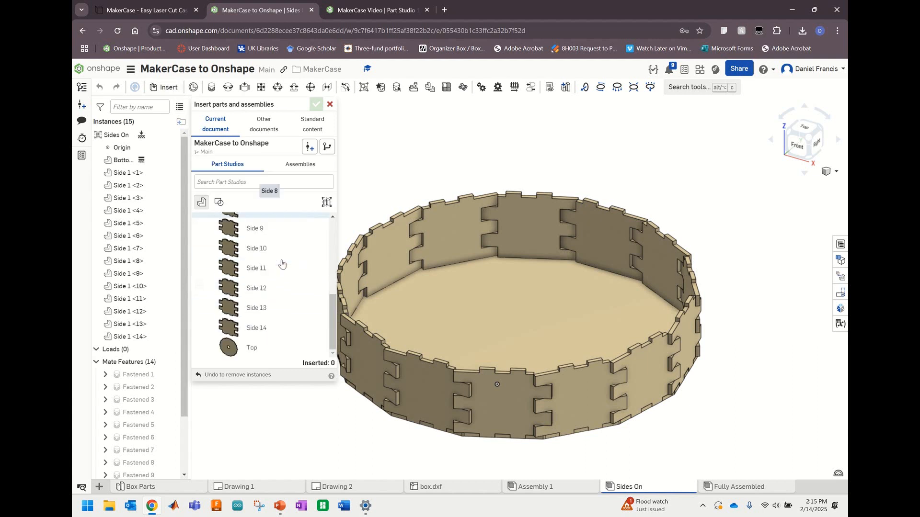
pyautogui.click(272, 354)
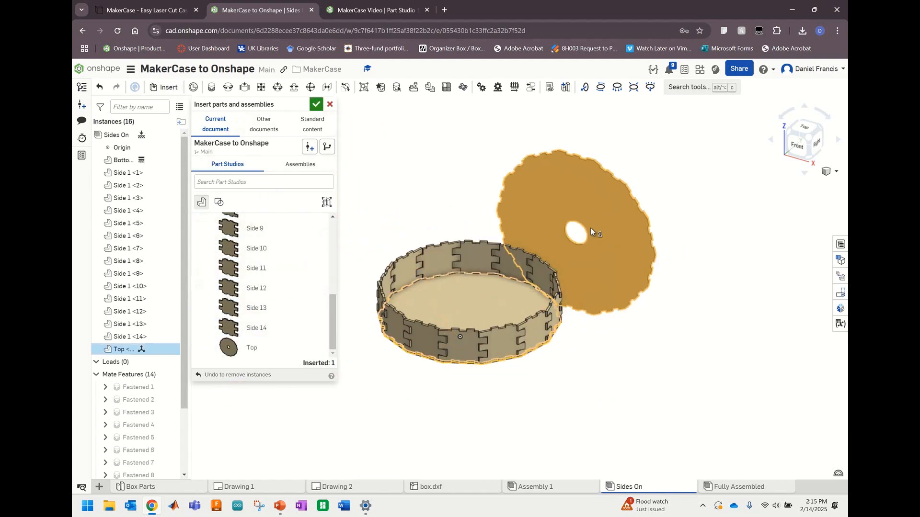
pyautogui.click(633, 212)
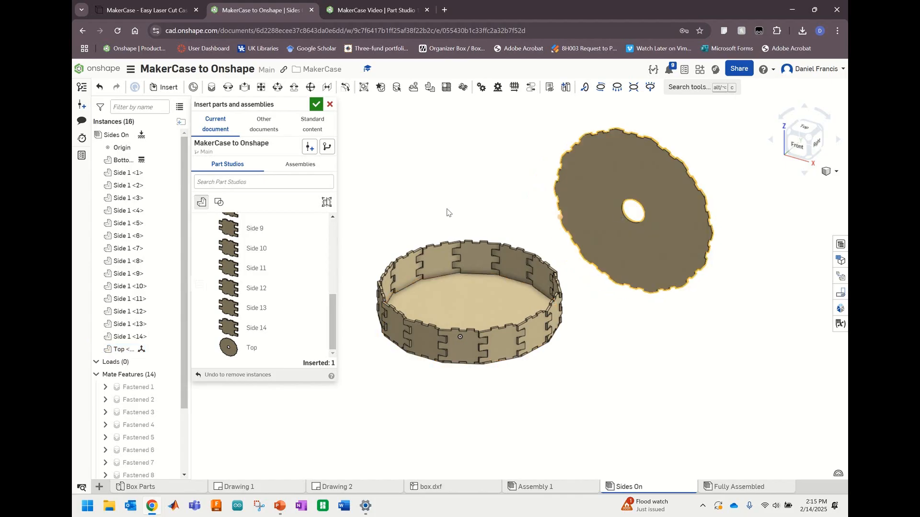
pyautogui.click(316, 103)
# - Rotate the Top part 90 degrees with its triad manipulator so it lies flat, parallel to the Bottom
pyautogui.moveTo(546, 306); pyautogui.dragTo(525, 359, button='middle')
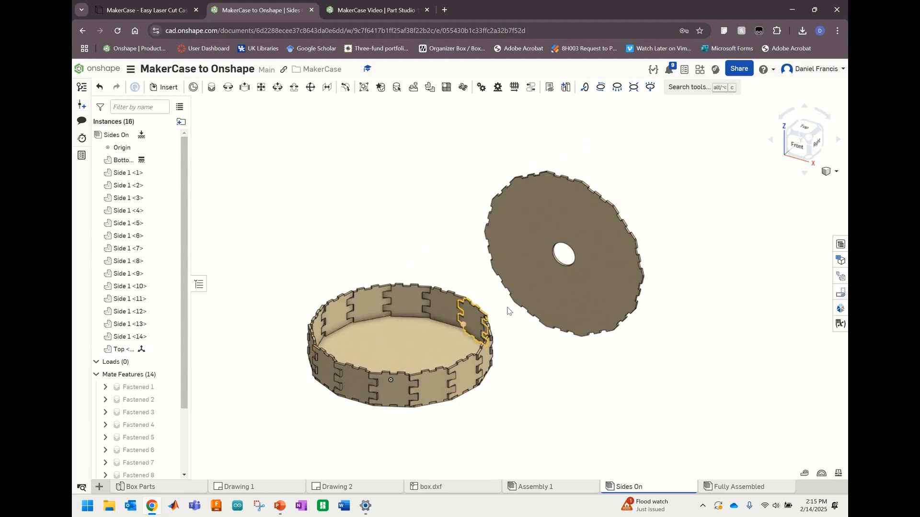
pyautogui.click(539, 263)
pyautogui.scroll(3, 591, 237)
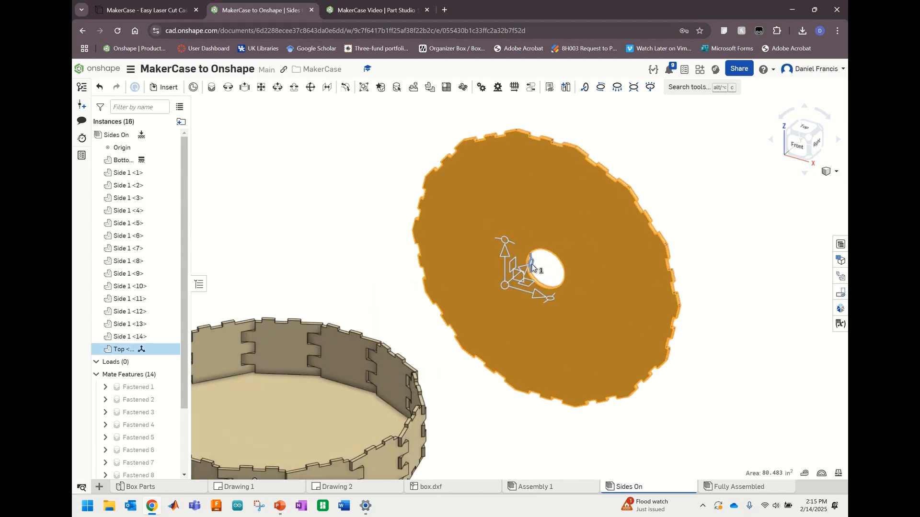
pyautogui.moveTo(531, 263); pyautogui.dragTo(504, 295)
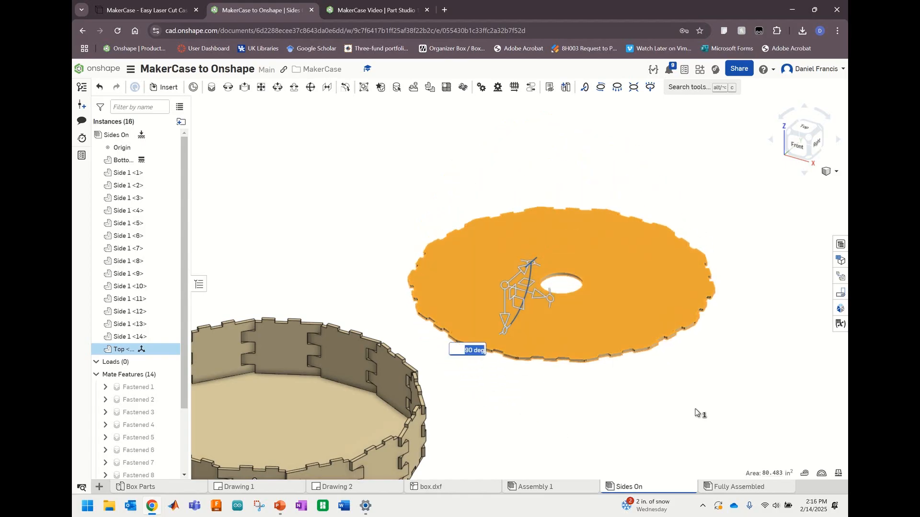
pyautogui.click(745, 389)
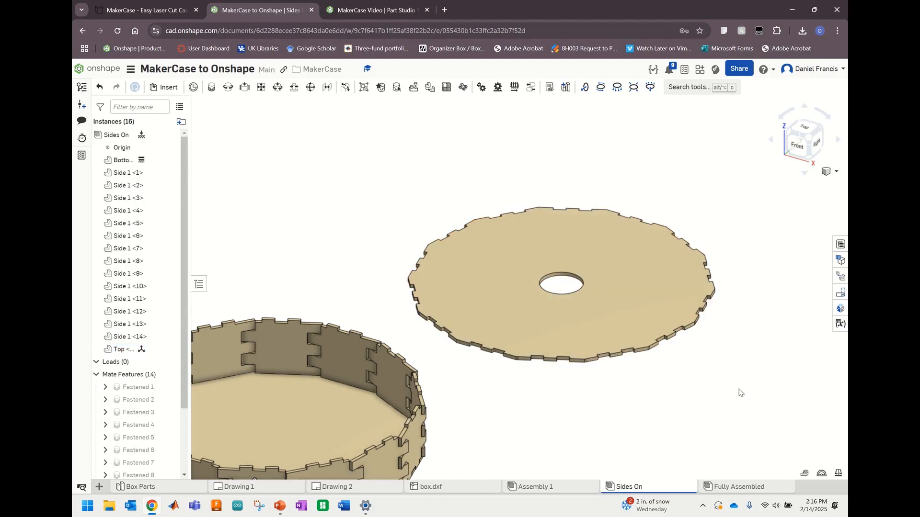
# - Move the flat Top part across so it overlaps the assembled ring of sides
pyautogui.scroll(-2, 738, 390)
pyautogui.moveTo(614, 340); pyautogui.dragTo(697, 293, button='middle')
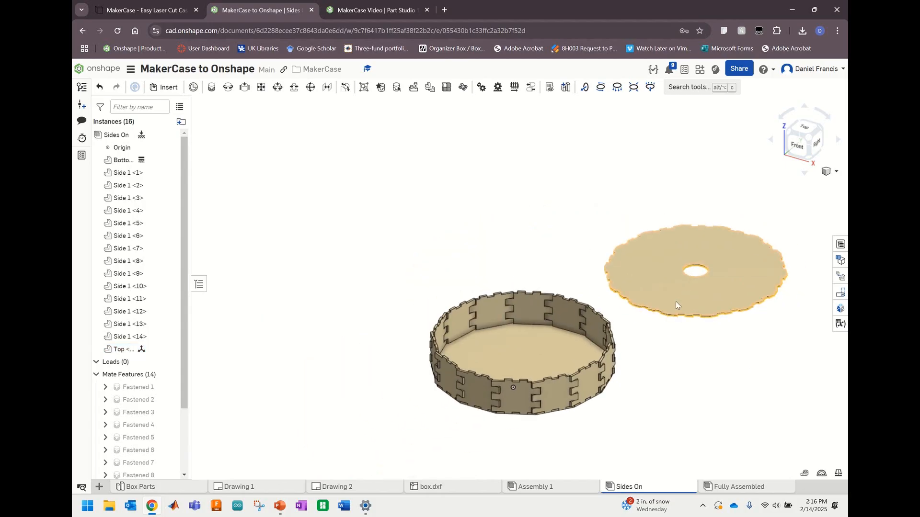
pyautogui.moveTo(497, 376); pyautogui.dragTo(524, 315, button='middle')
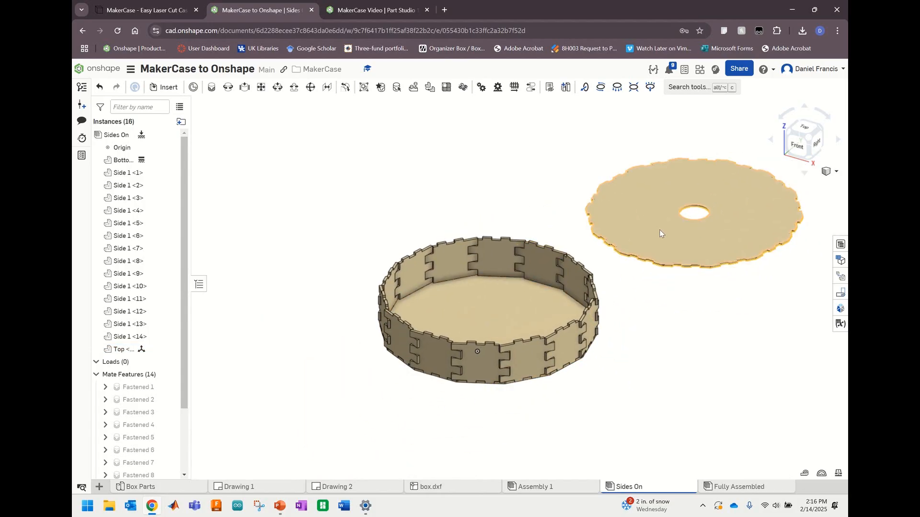
pyautogui.moveTo(659, 229); pyautogui.dragTo(455, 306)
# - Start a Fastened mate with the lower edge midpoint of the Top's middle tab, facing the front side panel, as the first connector
pyautogui.scroll(5, 456, 313)
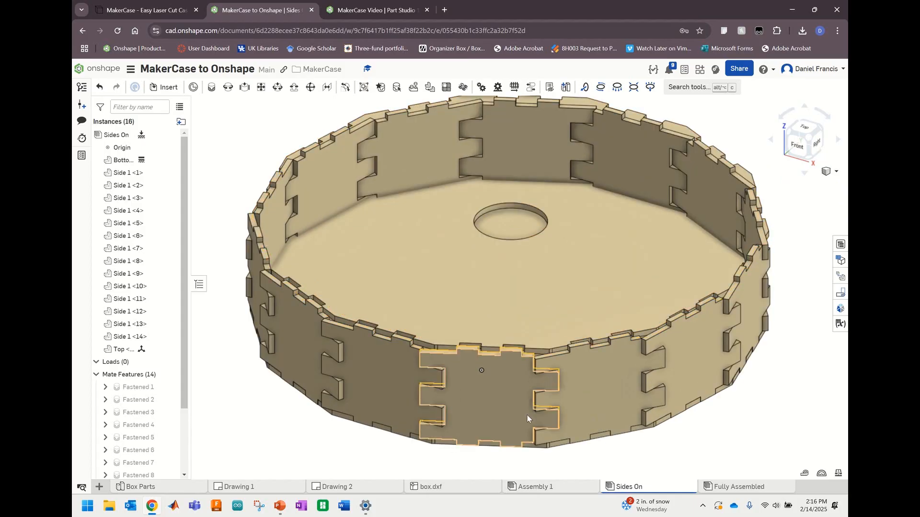
pyautogui.scroll(-3, 711, 358)
pyautogui.moveTo(713, 359); pyautogui.dragTo(711, 376, button='right')
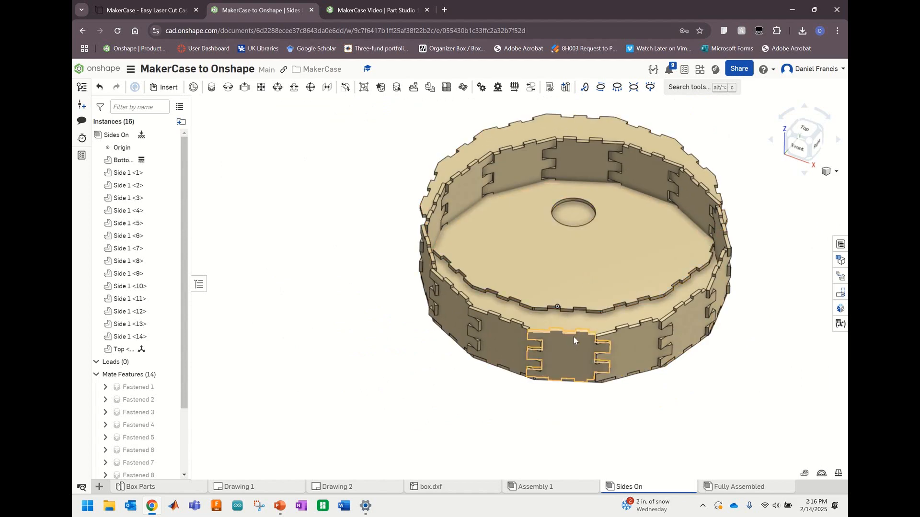
pyautogui.scroll(5, 573, 335)
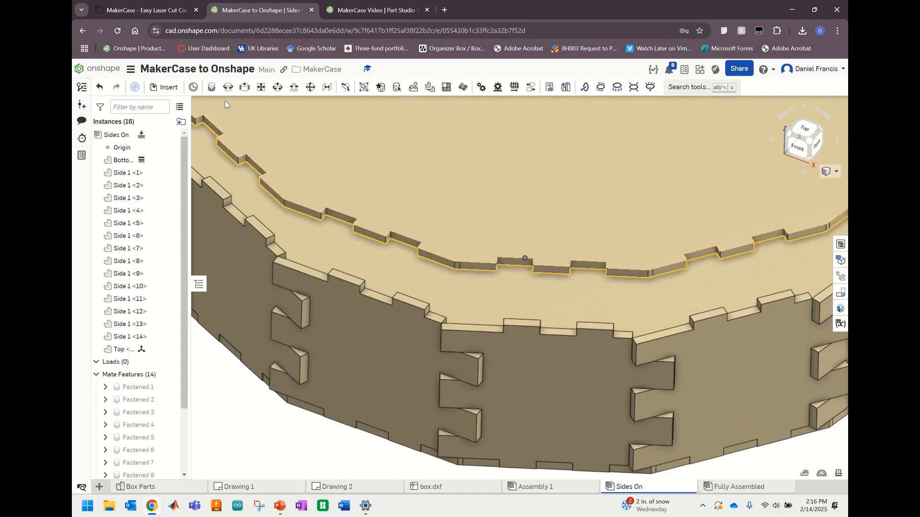
pyautogui.click(211, 87)
pyautogui.scroll(5, 600, 375)
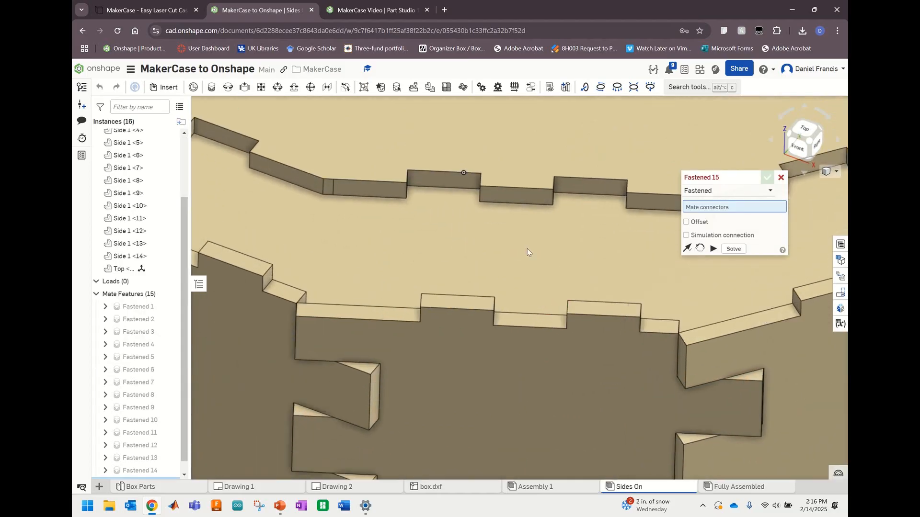
pyautogui.scroll(-5, 520, 201)
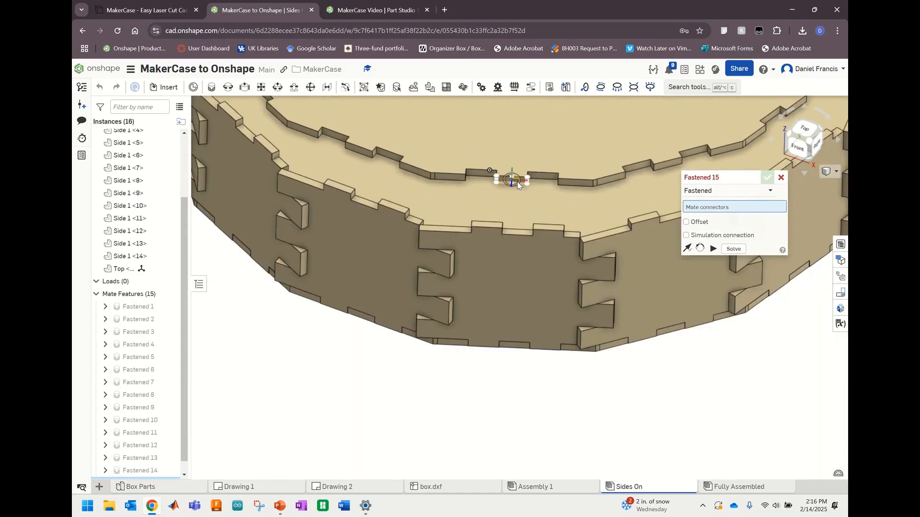
pyautogui.scroll(-5, 517, 184)
pyautogui.moveTo(518, 187); pyautogui.dragTo(544, 205, button='right')
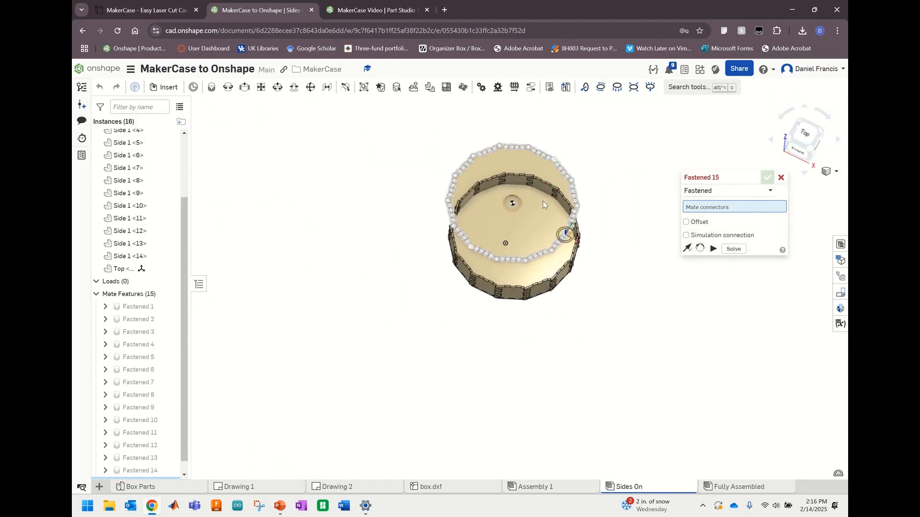
pyautogui.scroll(10, 546, 239)
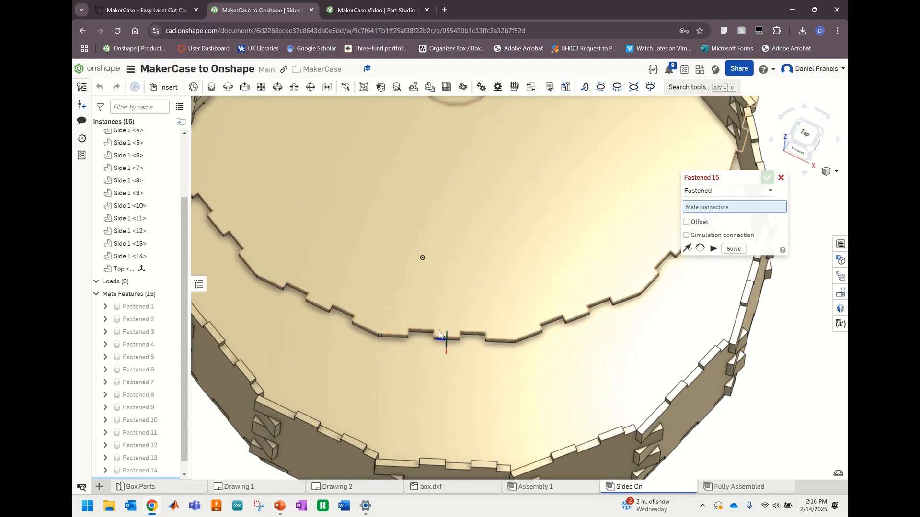
pyautogui.click(446, 337)
pyautogui.moveTo(452, 315); pyautogui.dragTo(463, 256, button='middle')
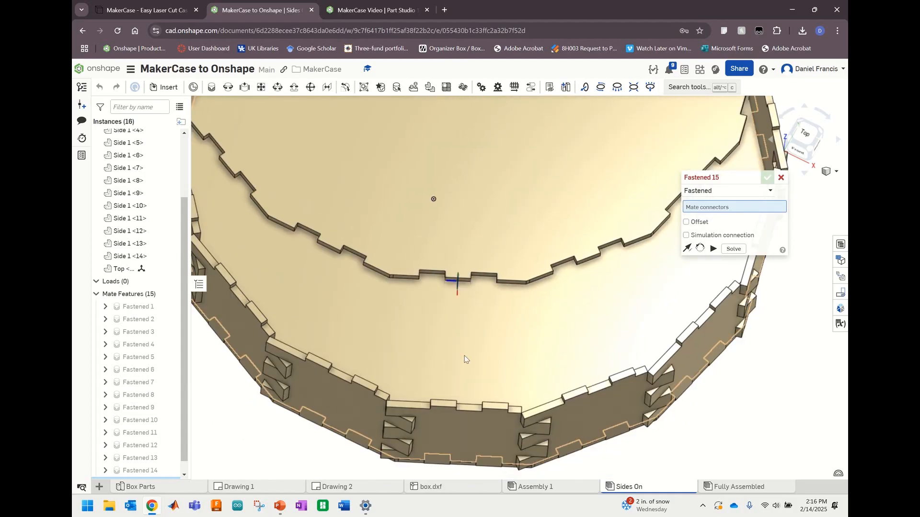
pyautogui.click(468, 407)
pyautogui.scroll(5, 463, 307)
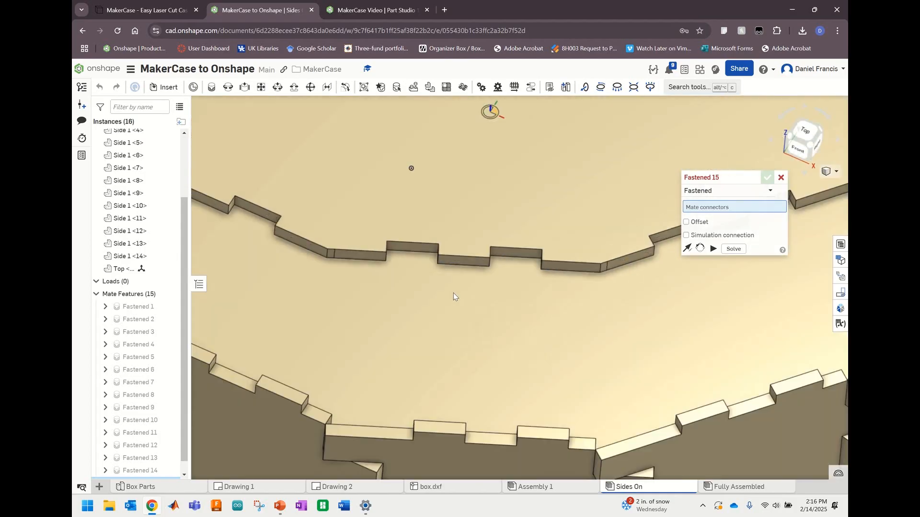
pyautogui.scroll(8, 475, 288)
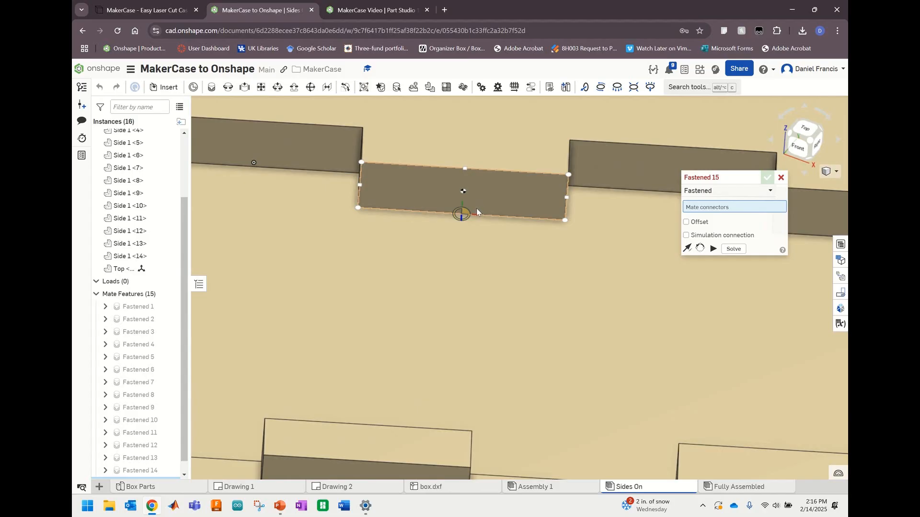
pyautogui.click(477, 210)
# - Fasten the Top to the outer edge midpoint of the front side panel's matching middle notch and accept the mate
pyautogui.scroll(-6, 529, 292)
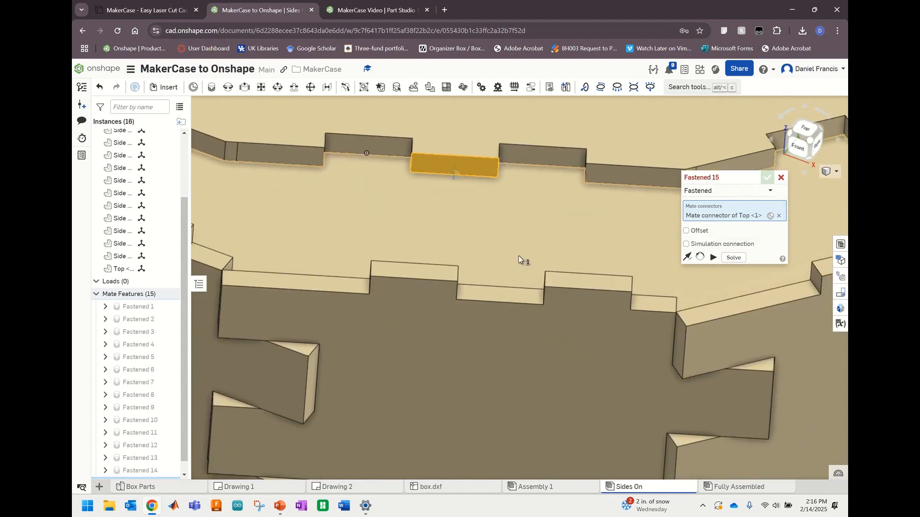
pyautogui.moveTo(518, 256); pyautogui.dragTo(483, 218, button='middle')
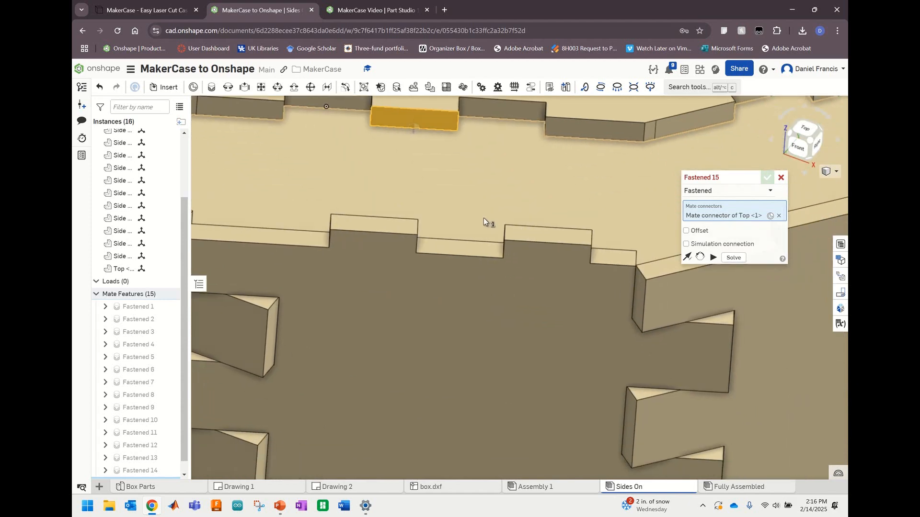
pyautogui.click(466, 269)
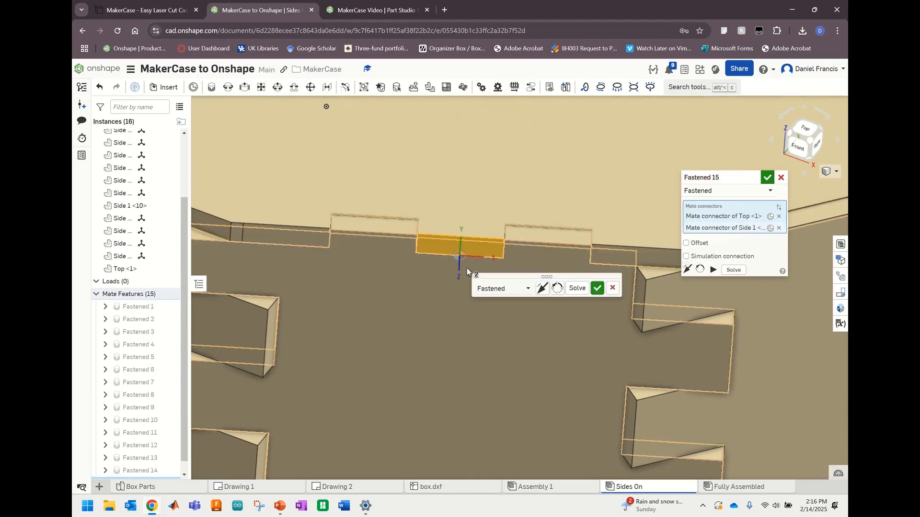
pyautogui.scroll(-10, 466, 268)
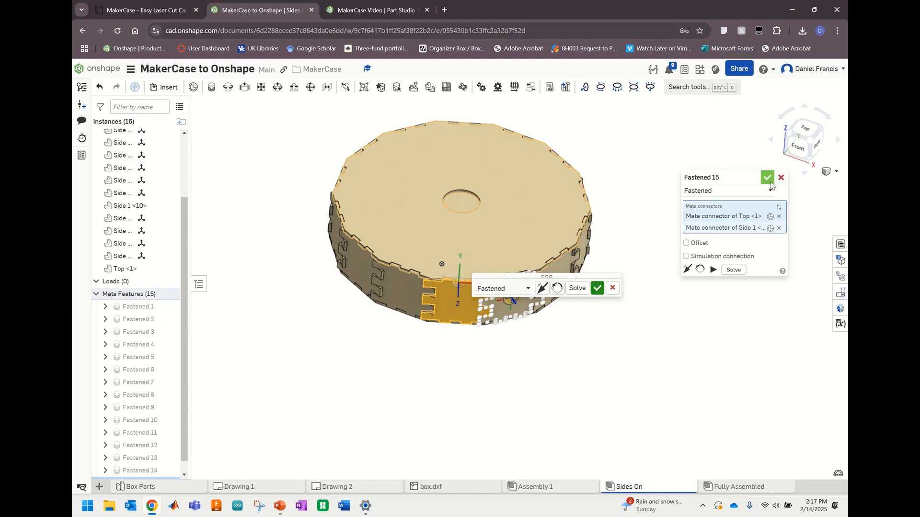
pyautogui.click(767, 178)
# - Inspect the closed box from another angle and open the Box Parts part studio
pyautogui.moveTo(687, 273); pyautogui.dragTo(661, 304, button='right')
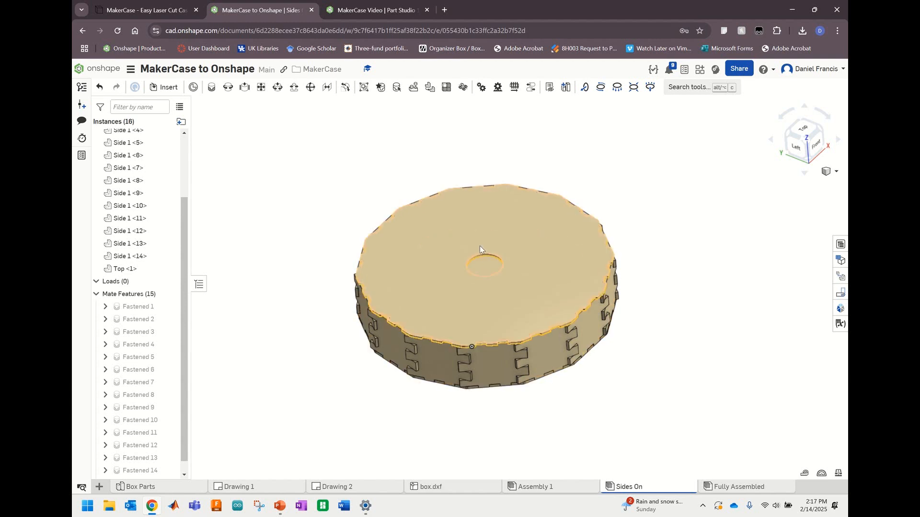
pyautogui.click(175, 485)
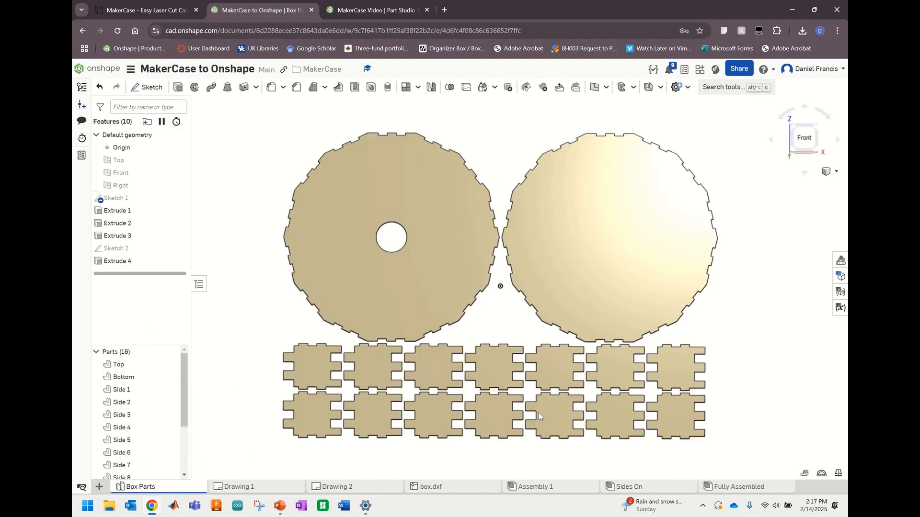